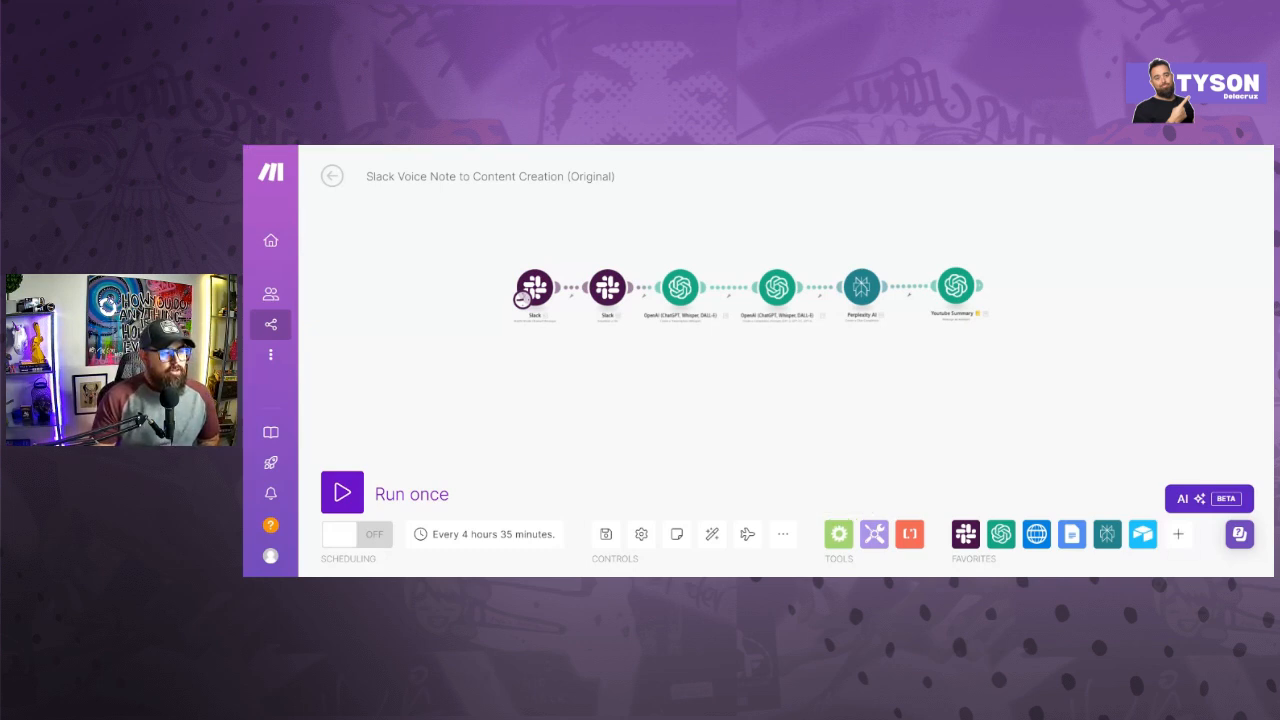
- Leave the open scenario, create a new blank scenario and move its empty starting module to the upper left of the canvas
mouse_move(271, 324)
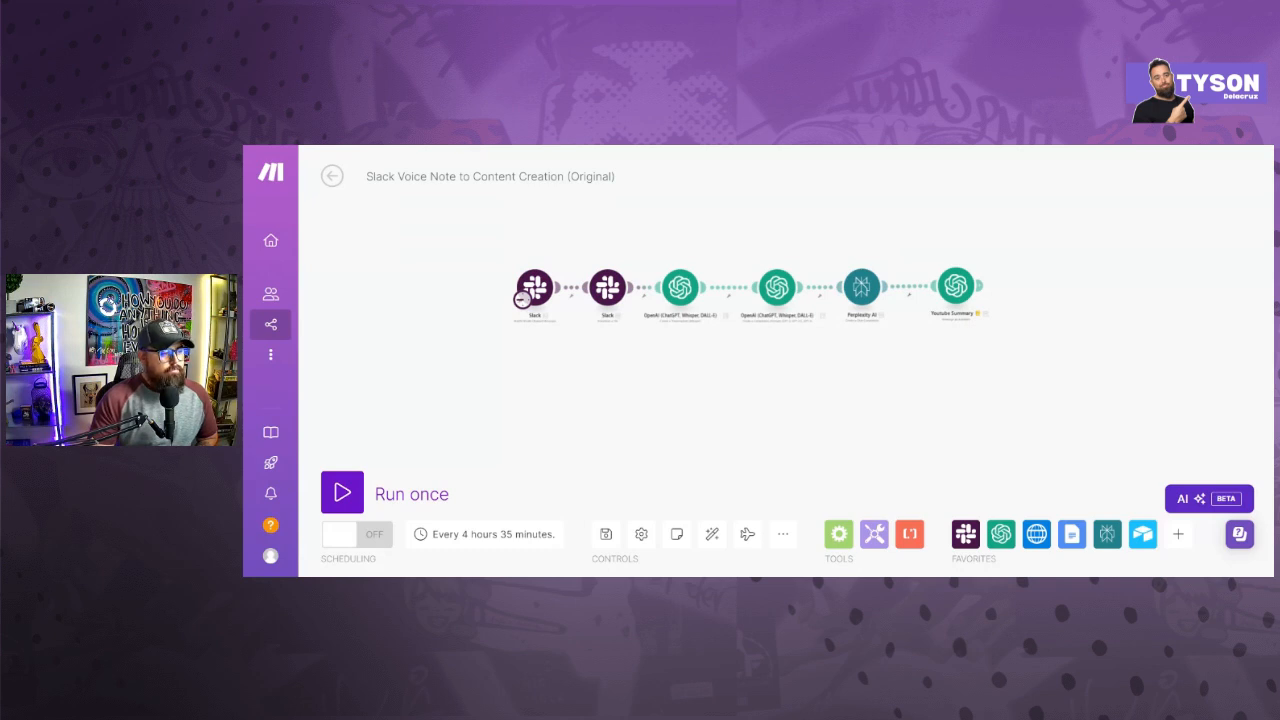
click(332, 176)
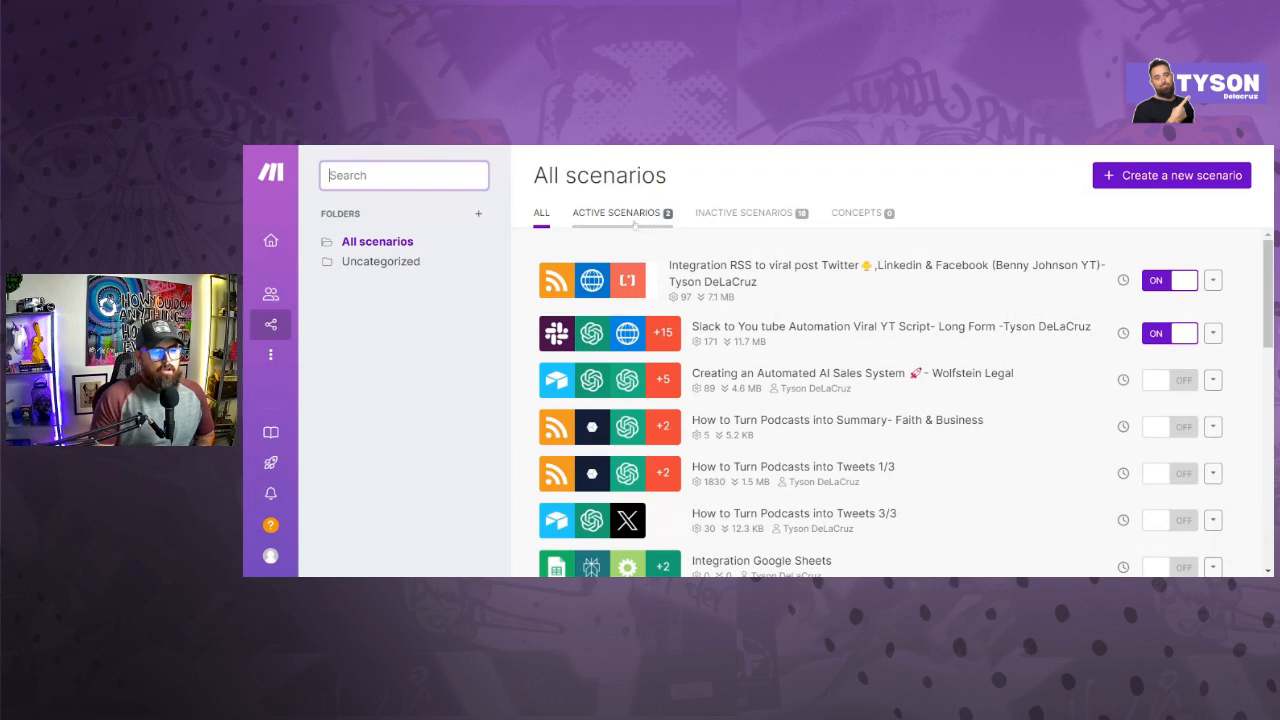
click(1188, 177)
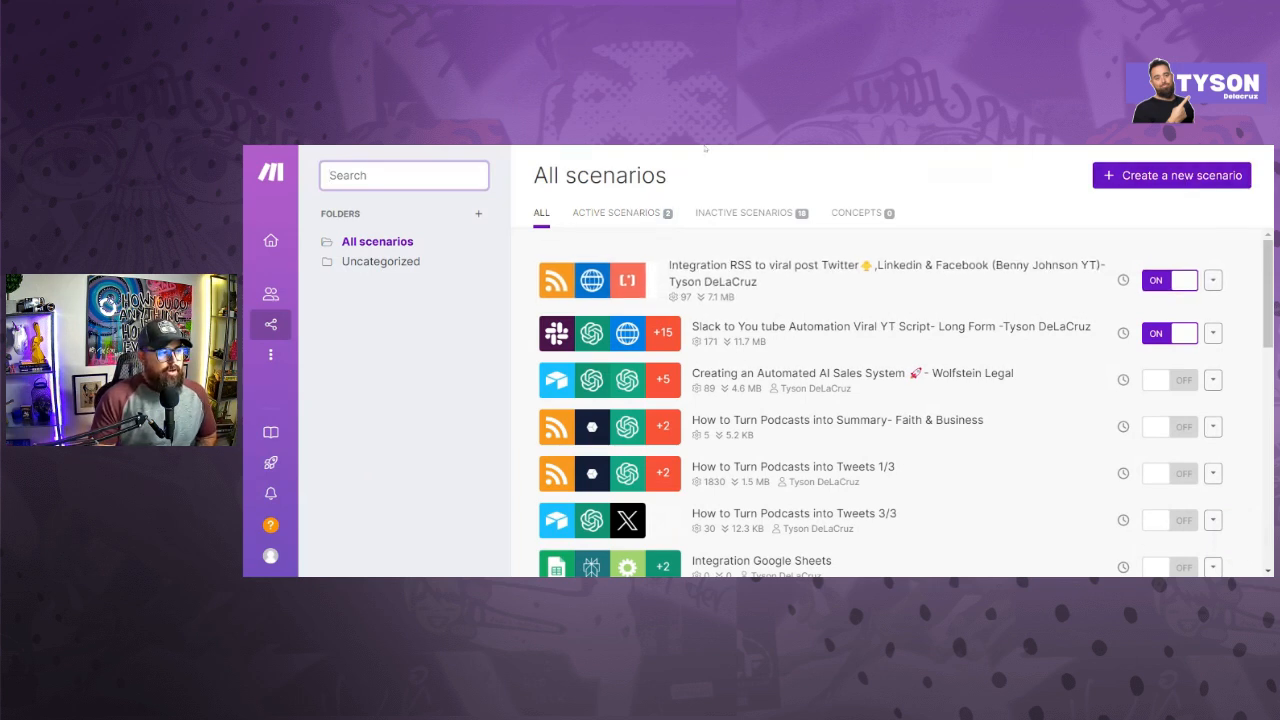
click(1196, 188)
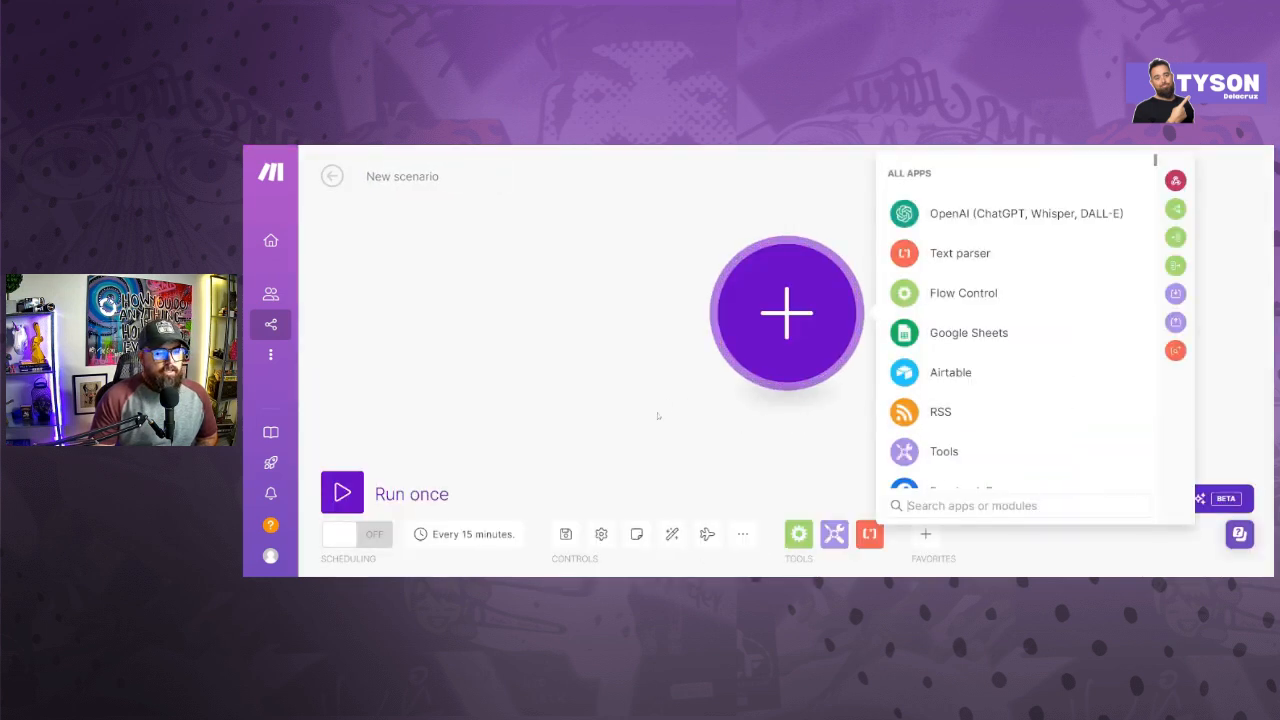
click(661, 422)
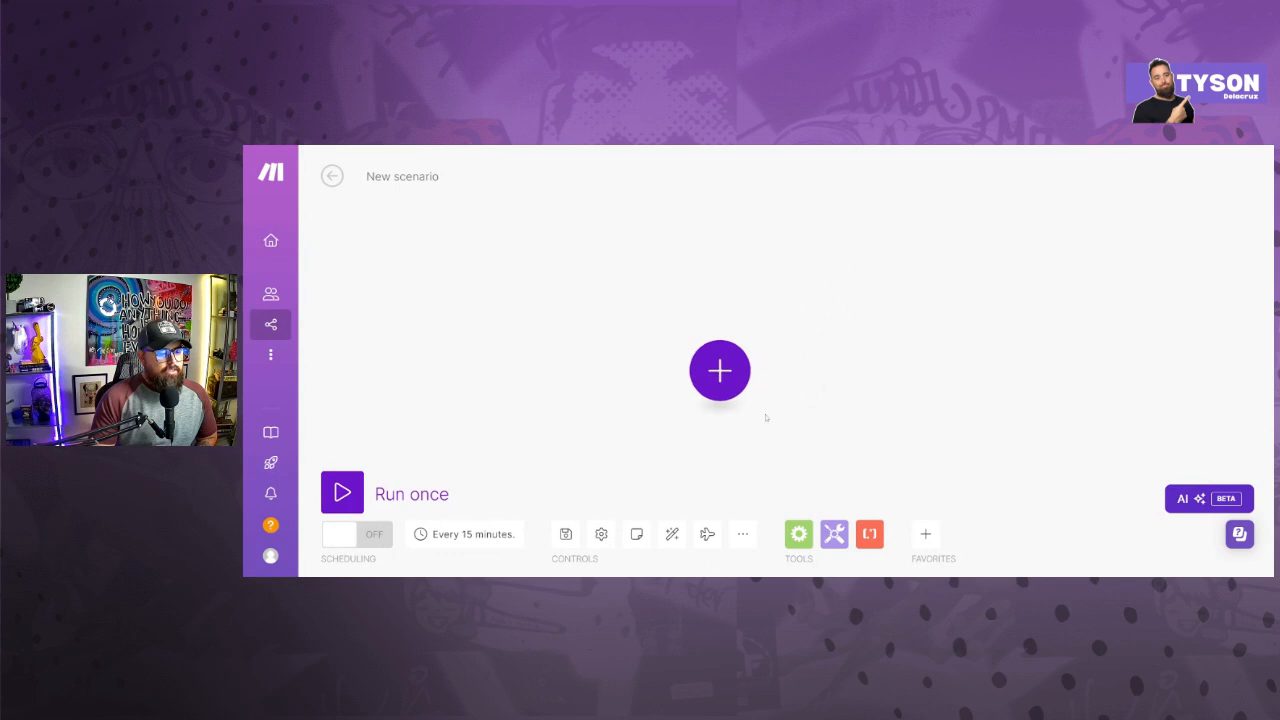
drag(758, 375, 466, 343)
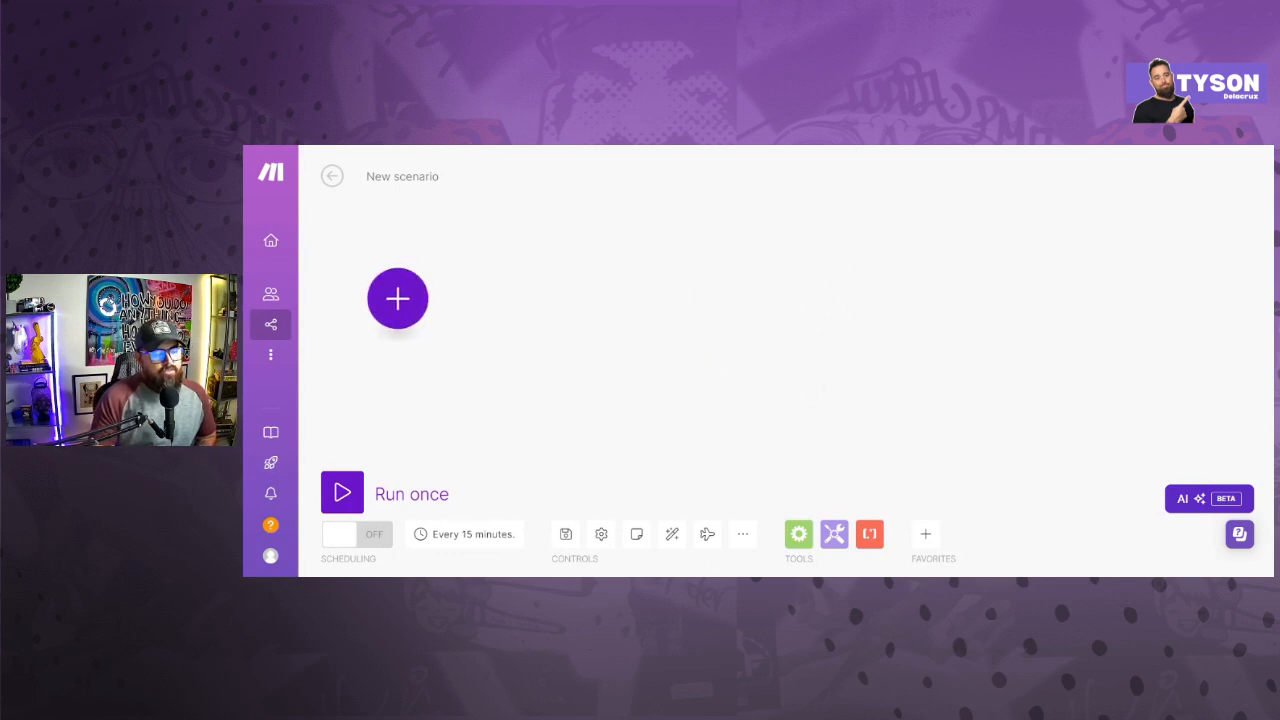
click(421, 291)
text(slack)
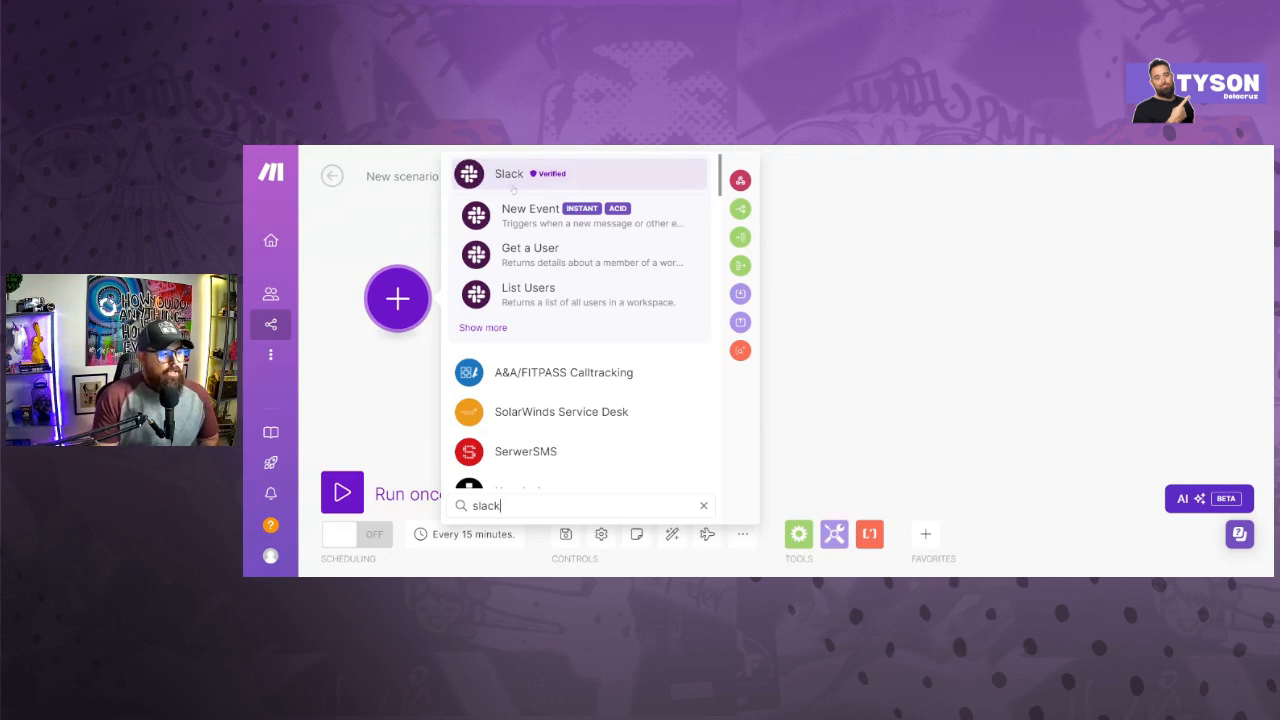
click(535, 210)
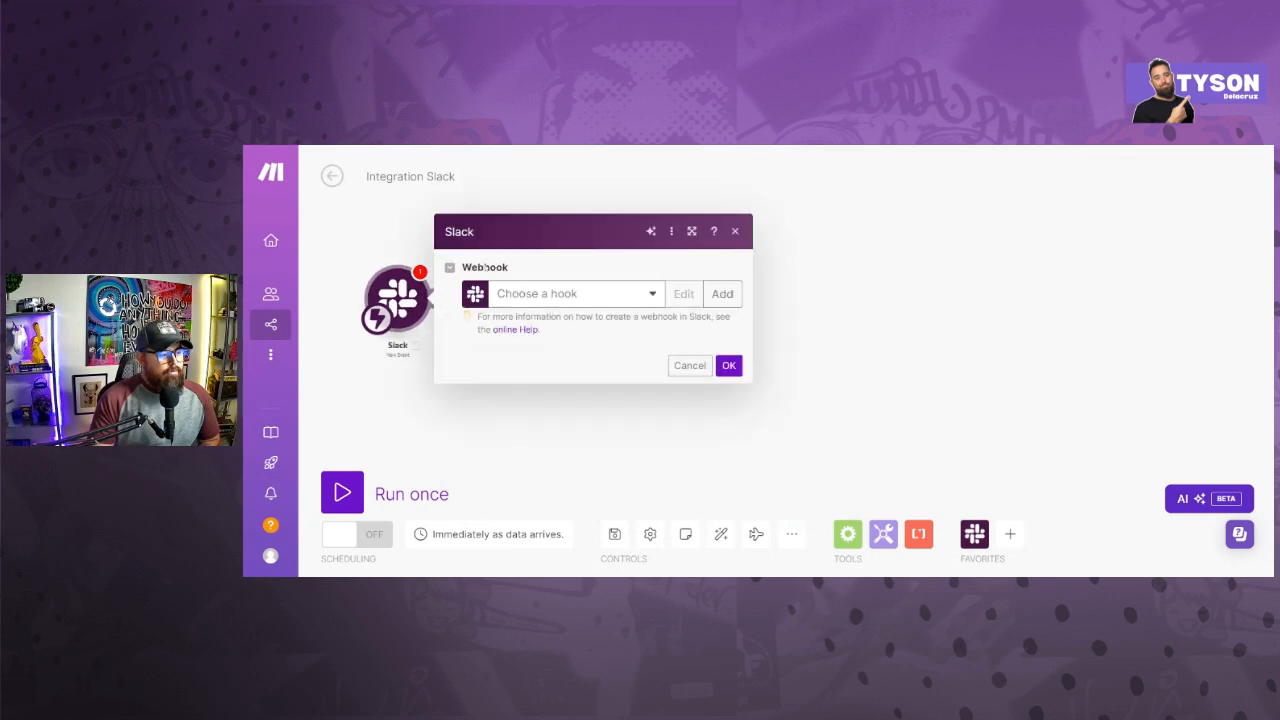
click(565, 301)
key(Escape)
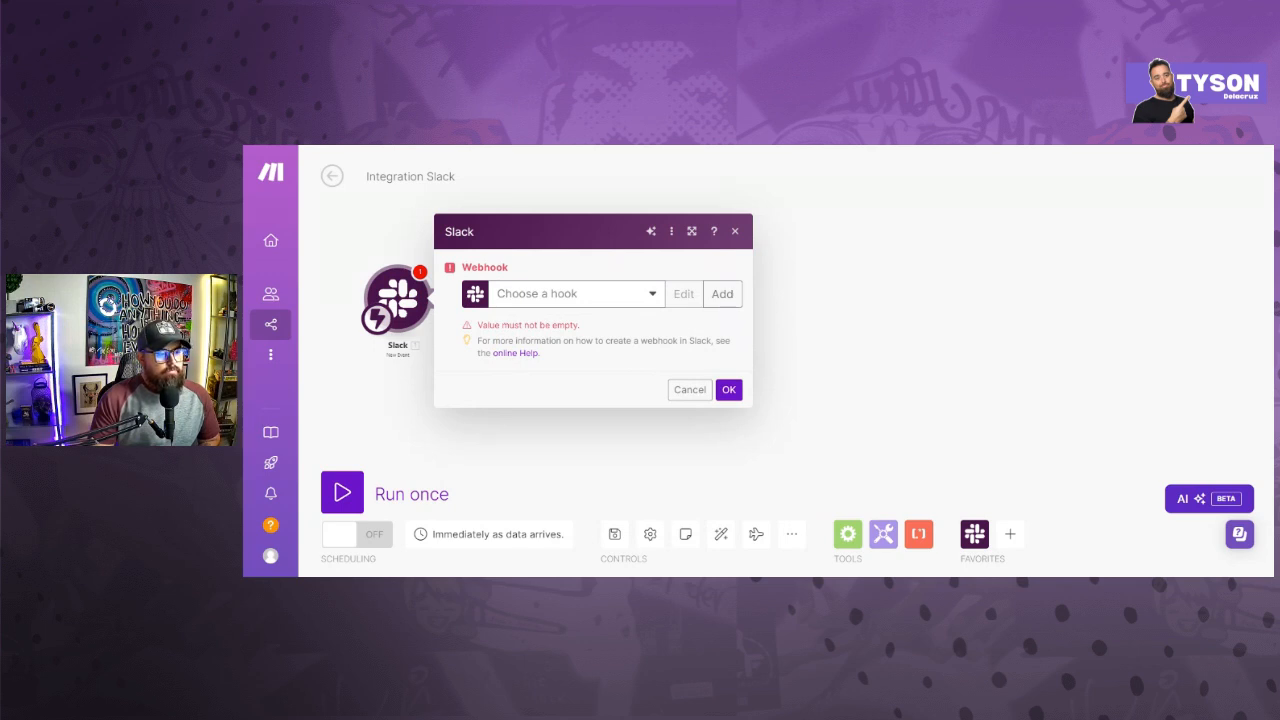
click(516, 277)
click(736, 231)
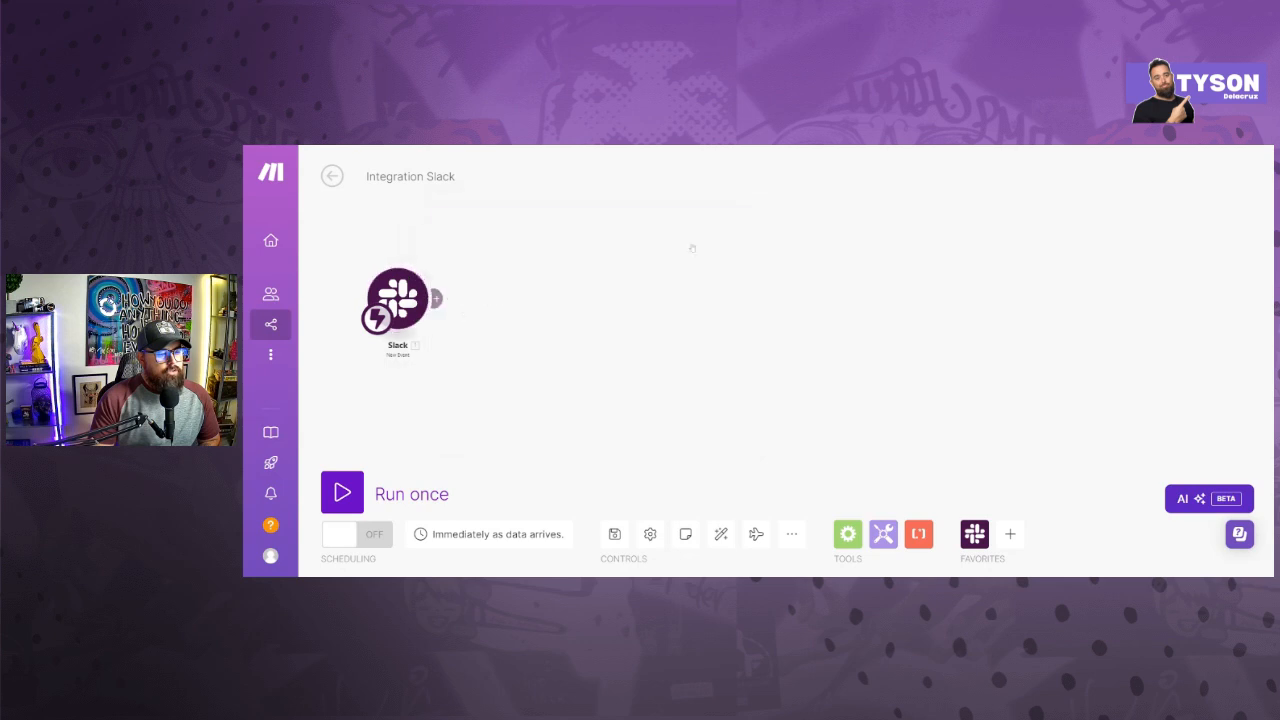
right_click(402, 292)
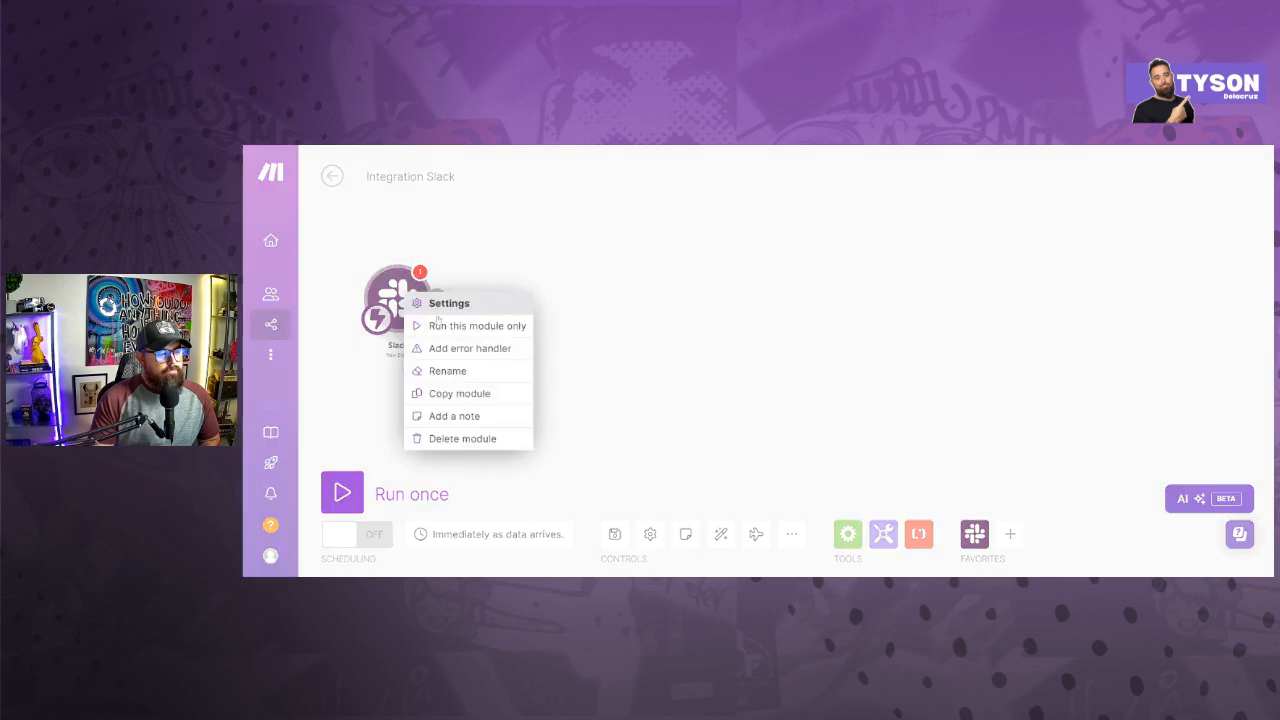
click(462, 438)
click(397, 299)
click(502, 212)
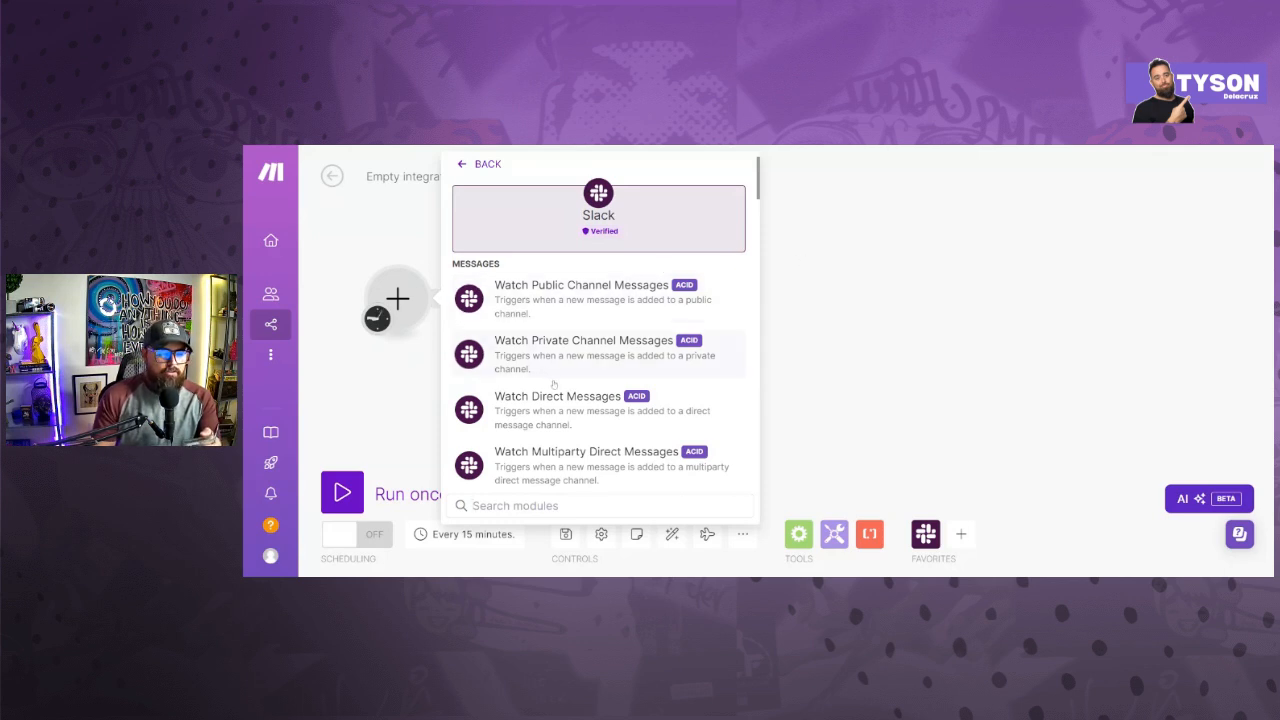
click(574, 356)
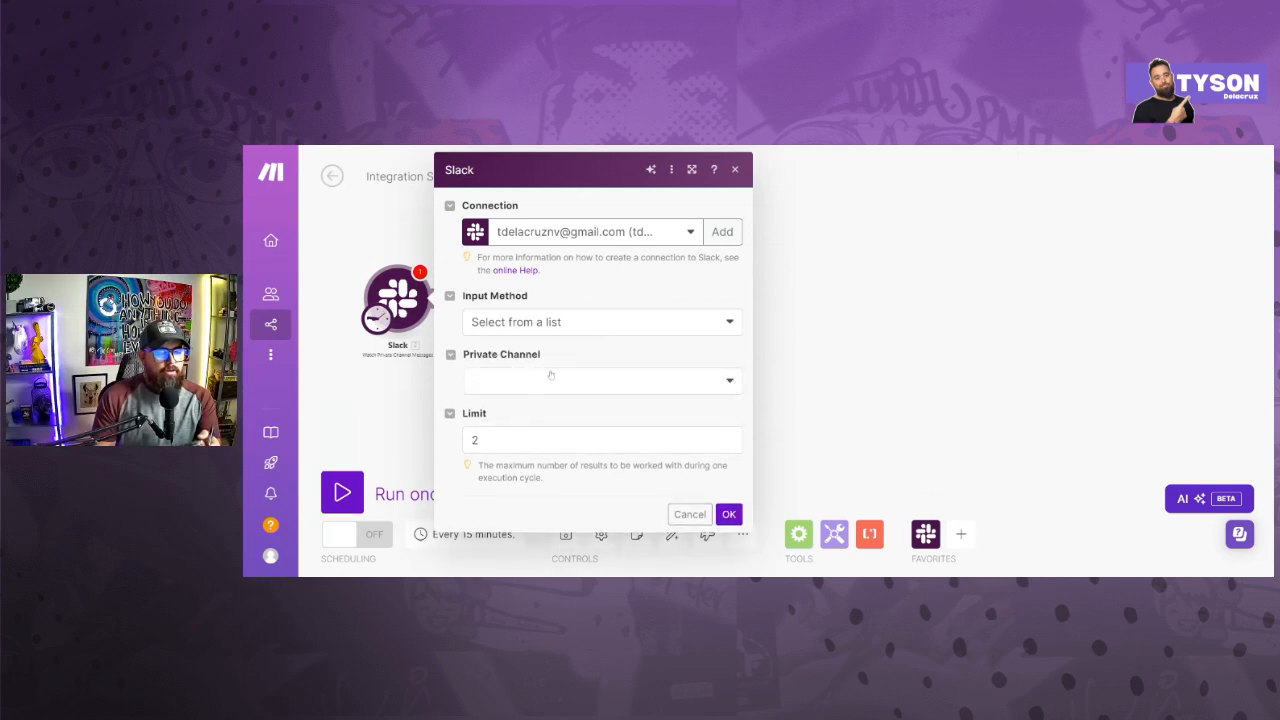
- Set the Slack trigger to watch the private channel viral-youtube-script-automation, starting from now on
click(551, 377)
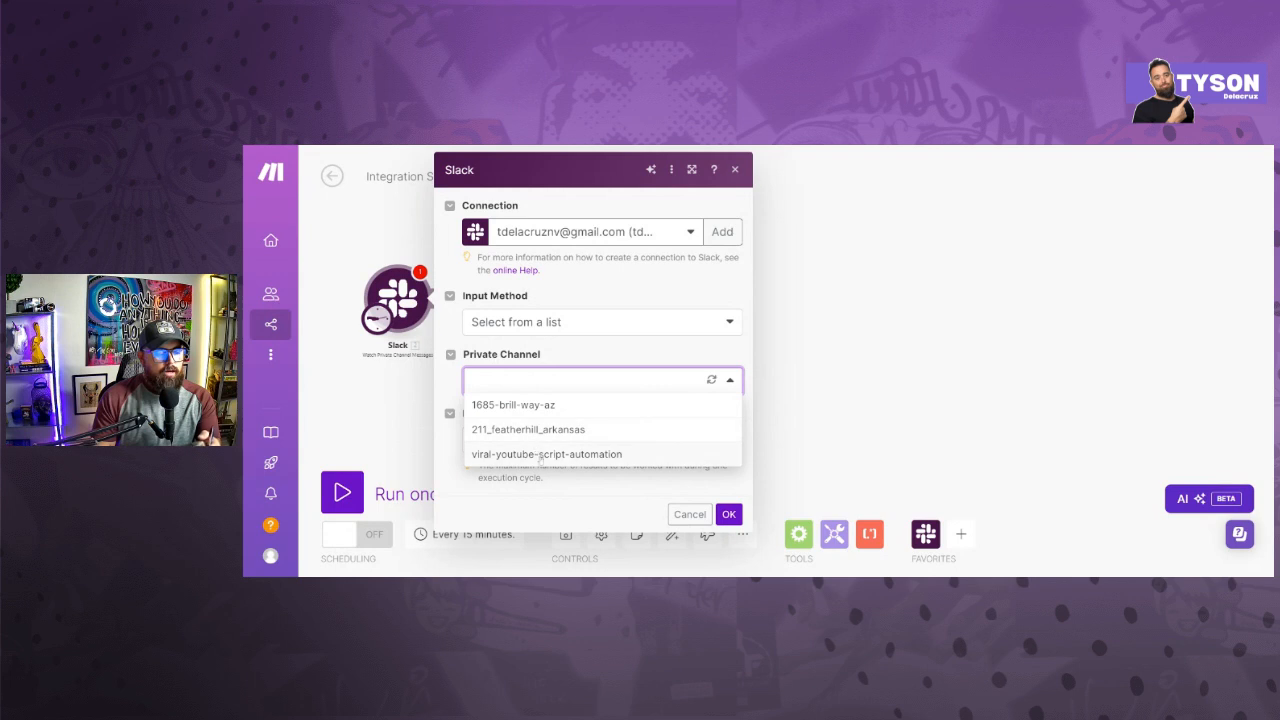
click(540, 456)
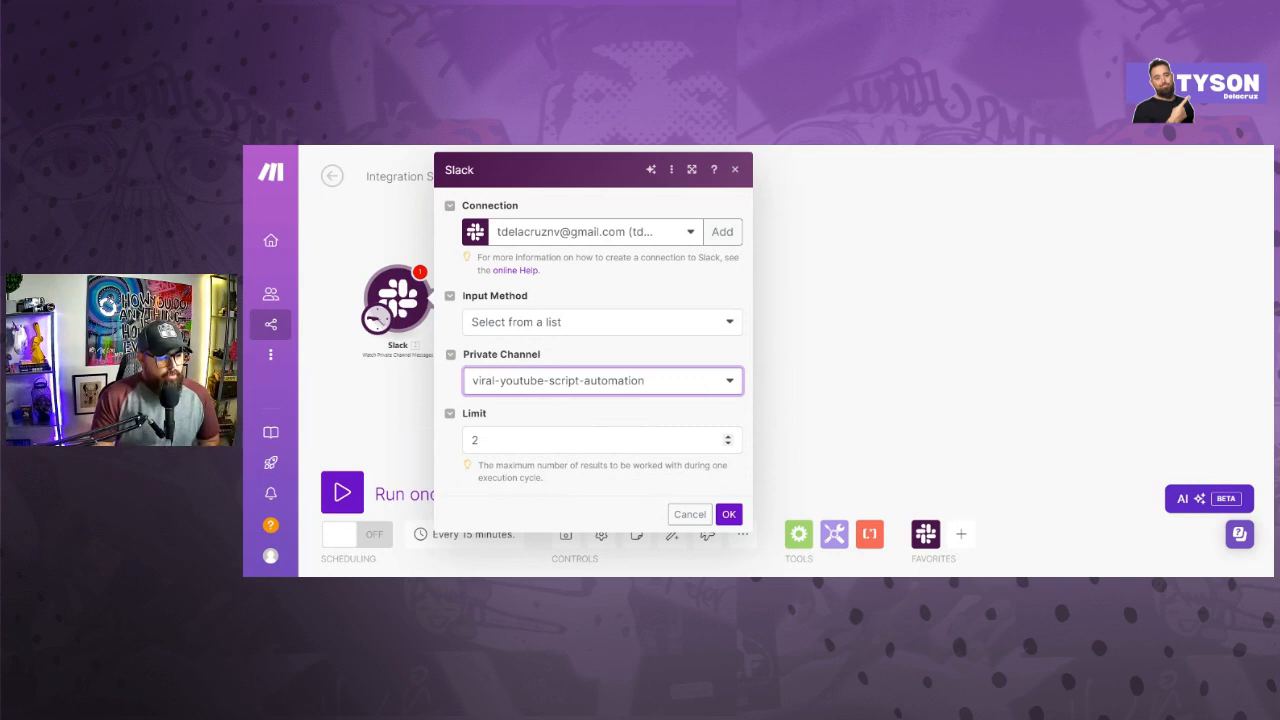
click(553, 386)
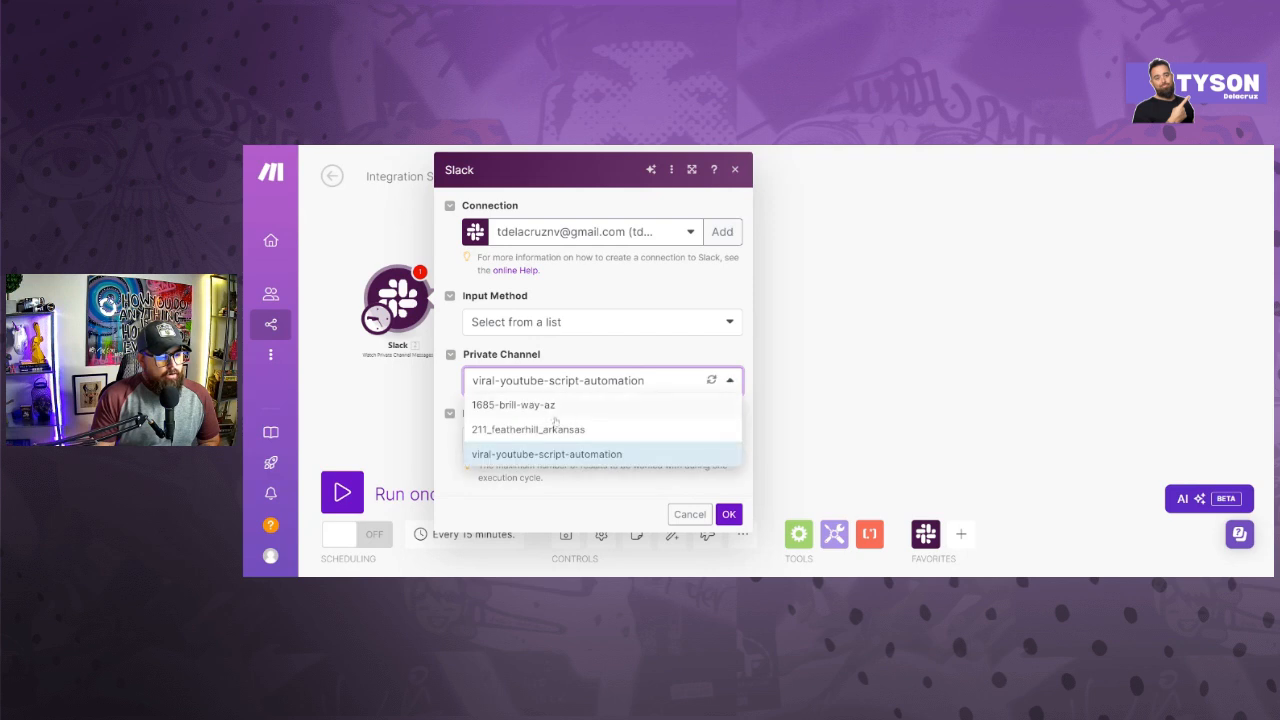
click(729, 513)
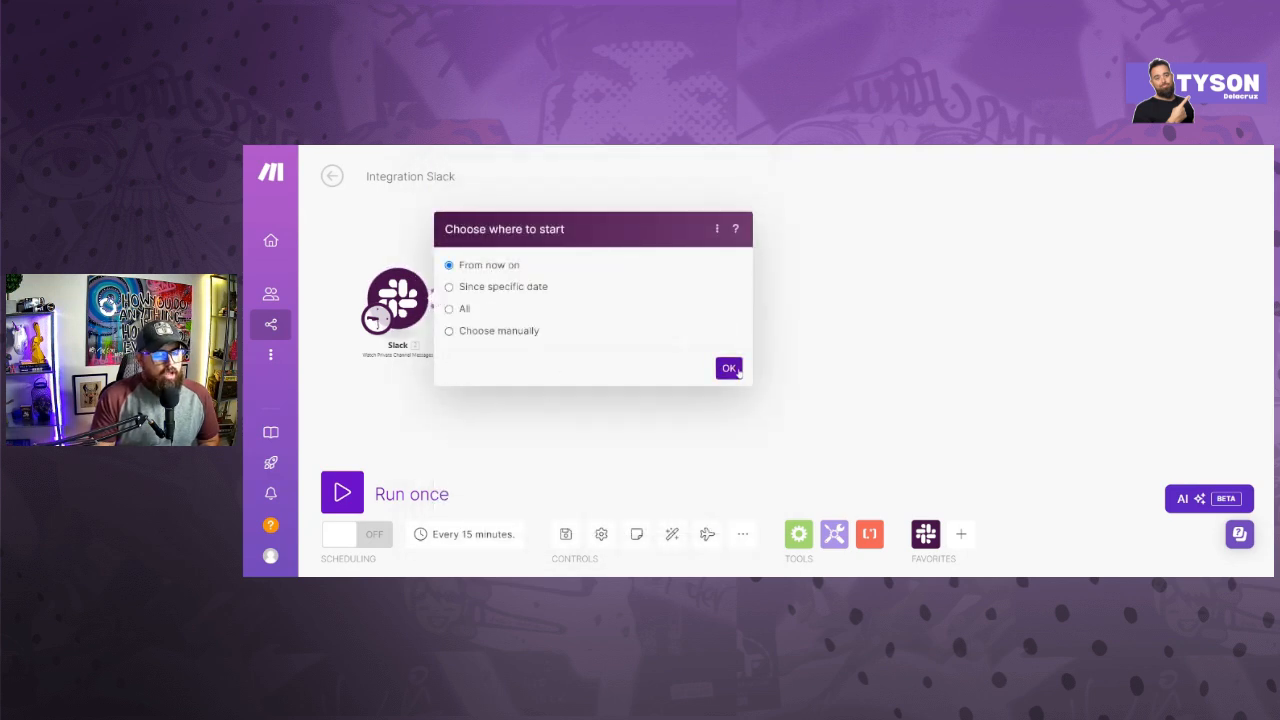
click(729, 369)
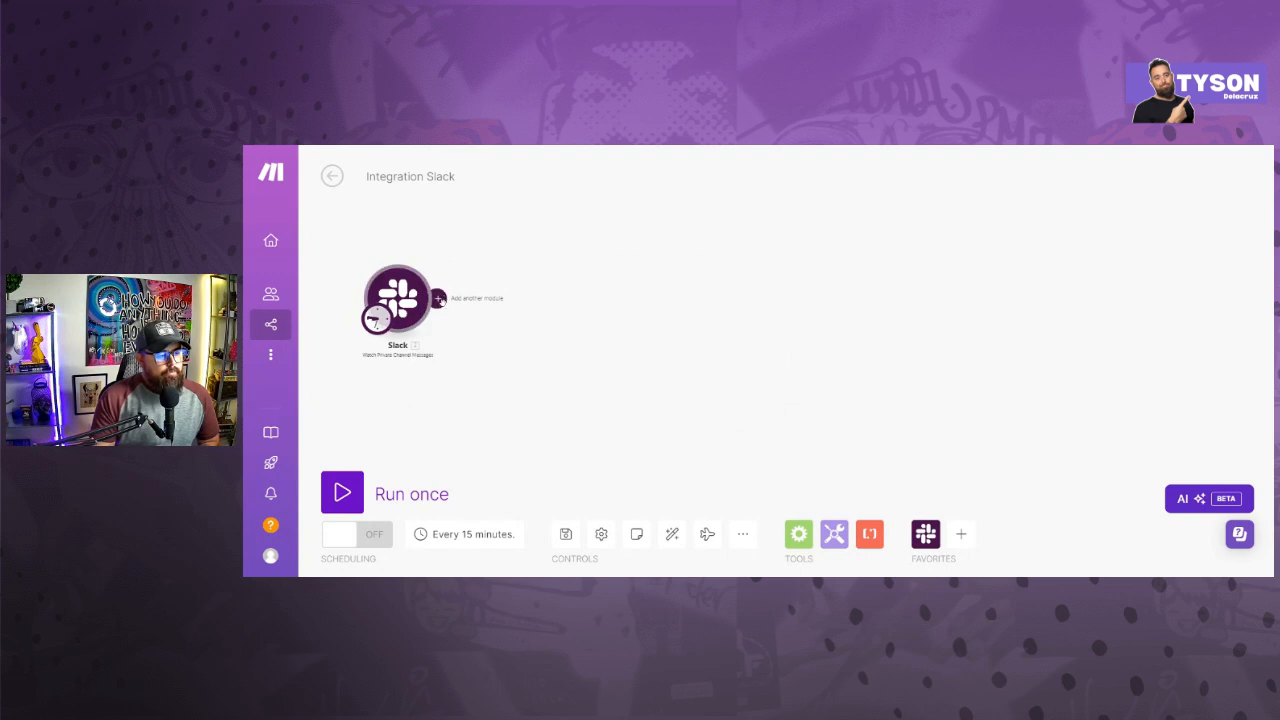
- Add a Slack Download a File module after the Watch Private Channel Messages trigger
click(438, 298)
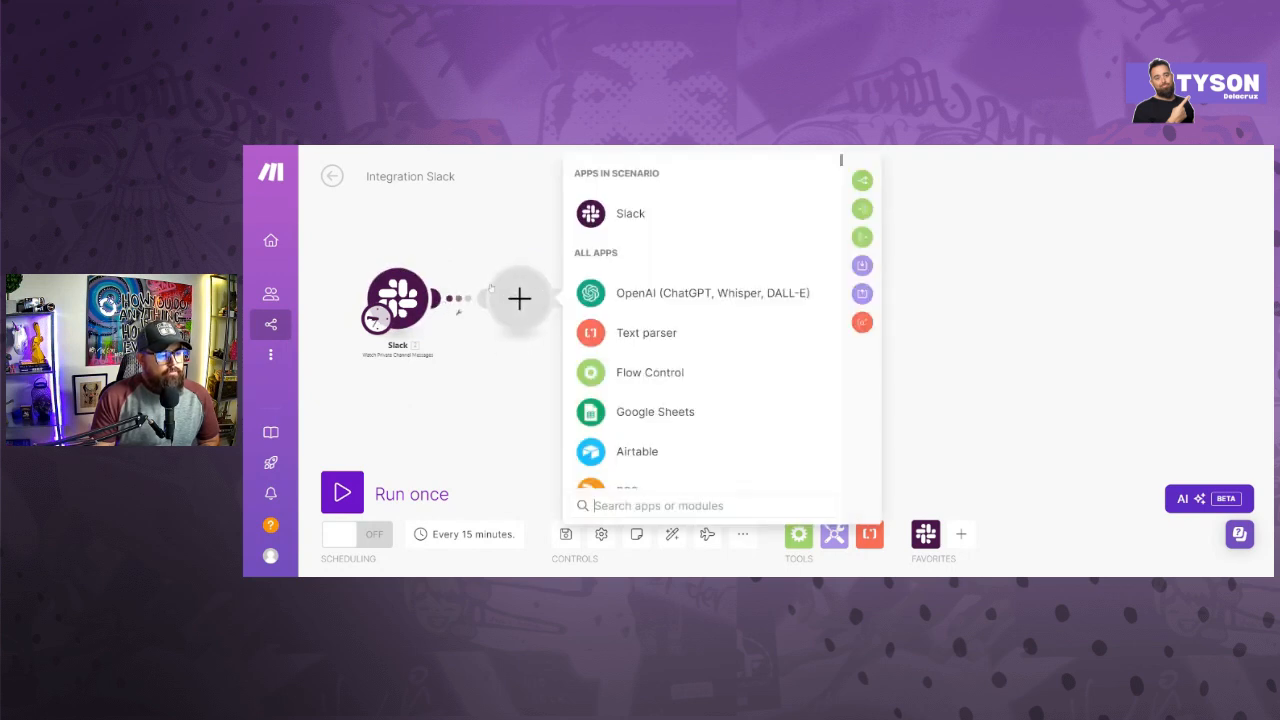
click(624, 216)
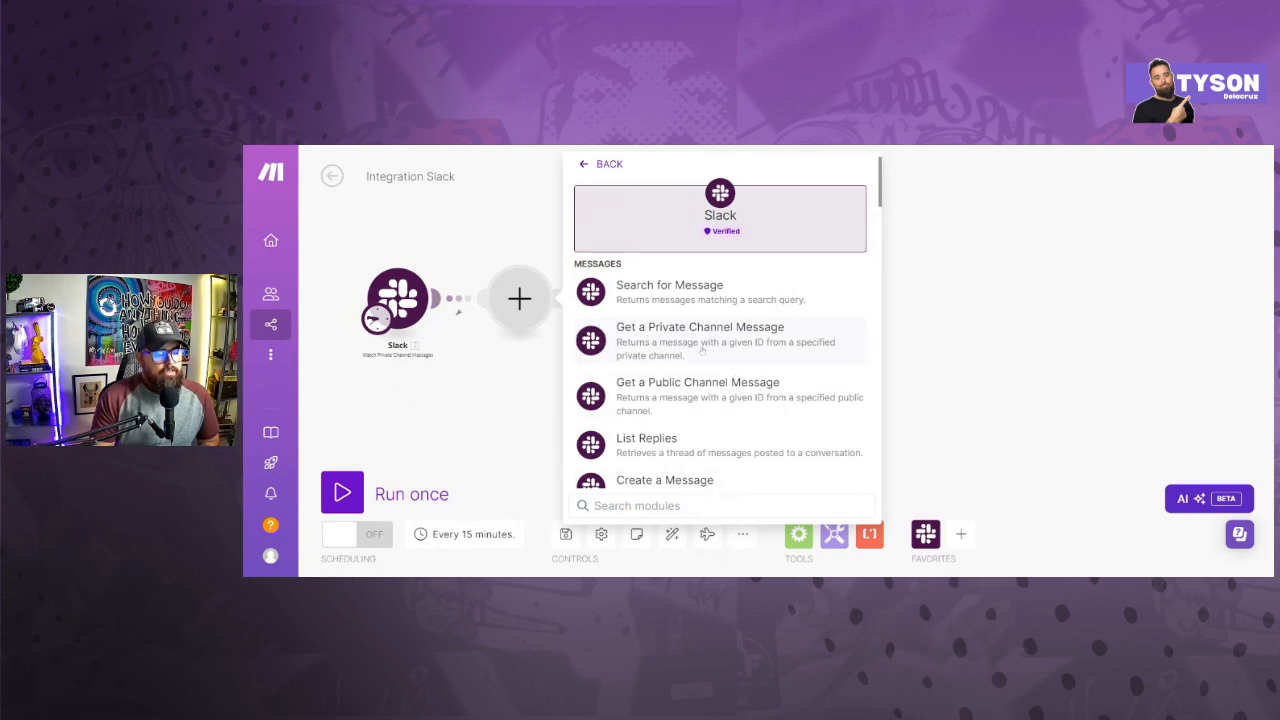
scroll(710, 345, down, 2)
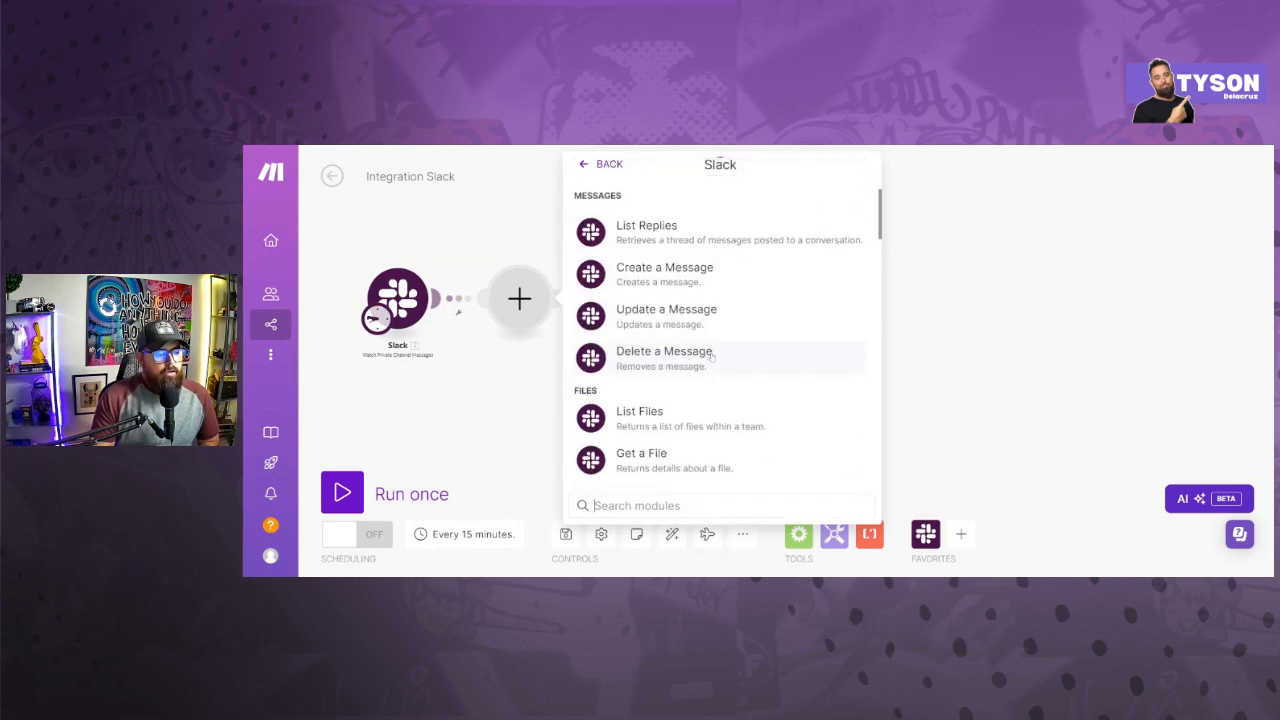
scroll(712, 353, down, 1)
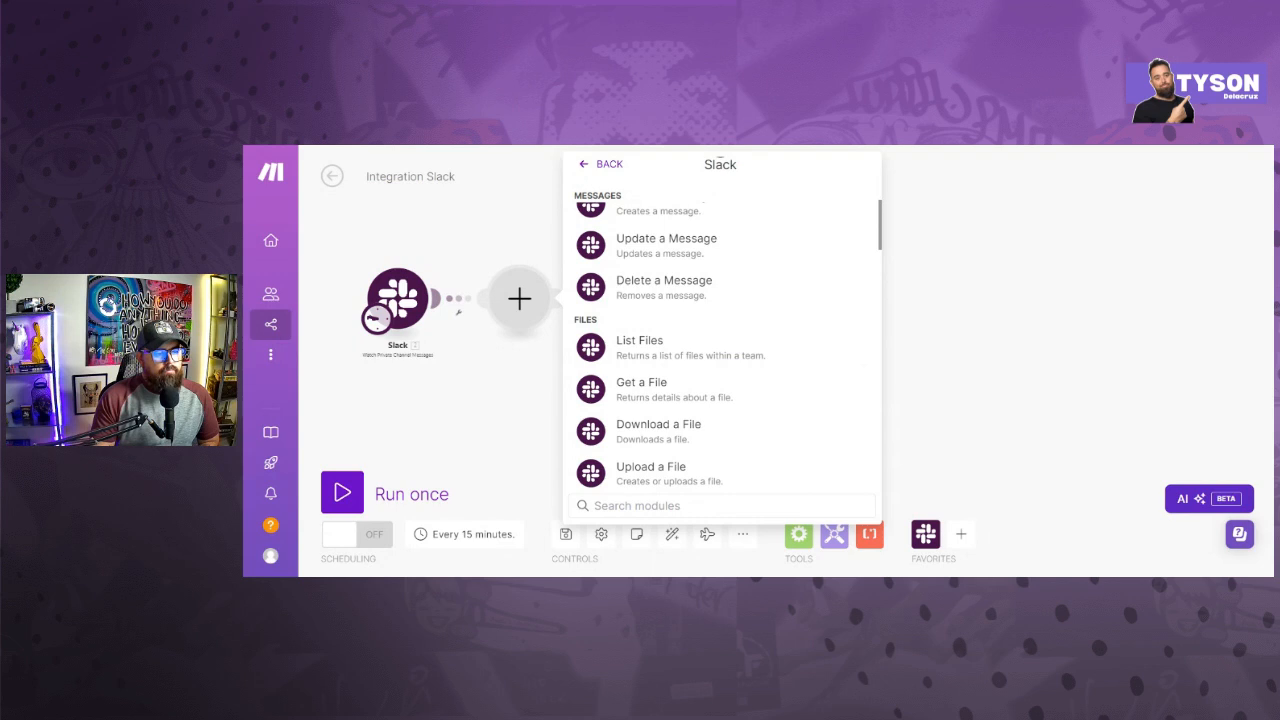
scroll(738, 428, down, 4)
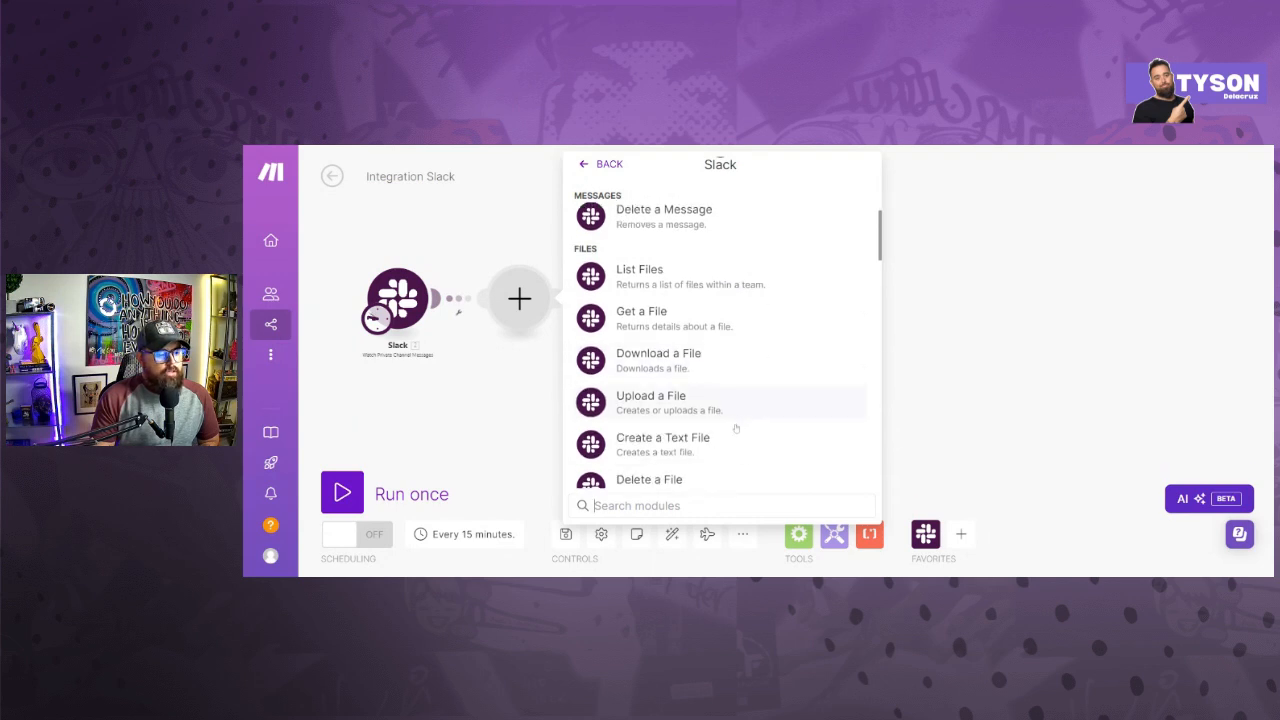
scroll(738, 435, down, 5)
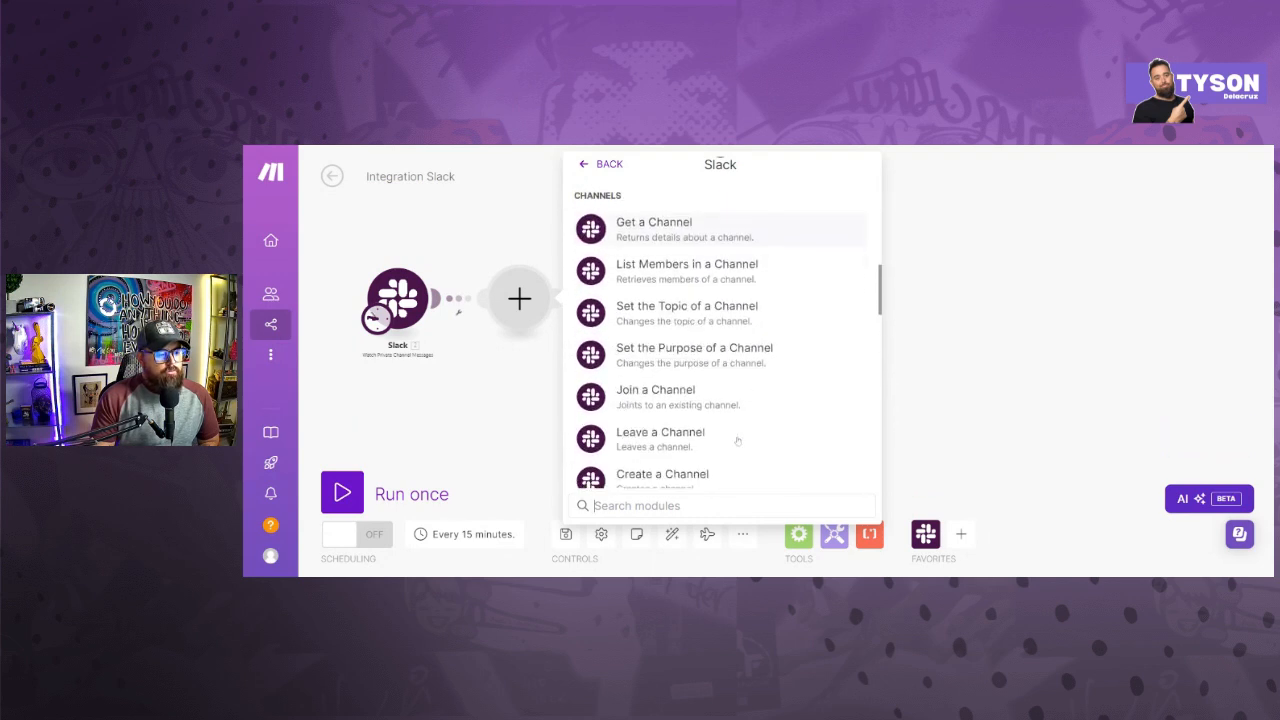
scroll(737, 441, up, 8)
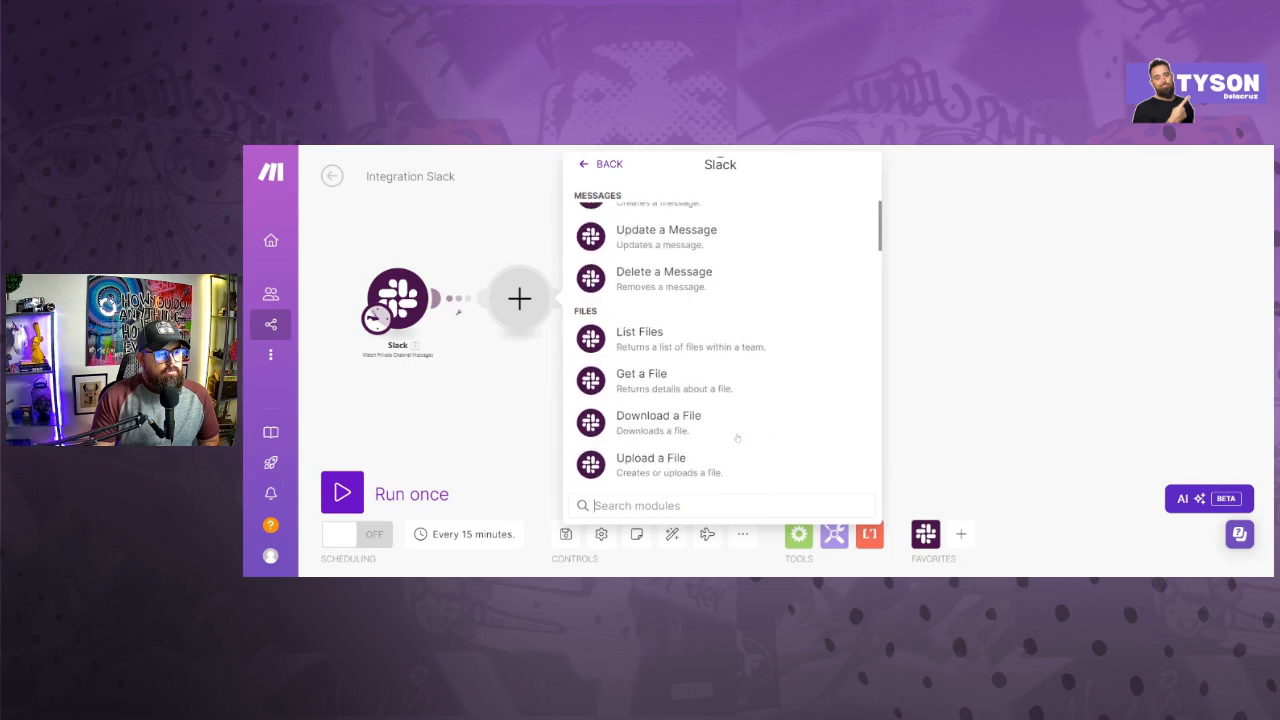
scroll(735, 421, down, 3)
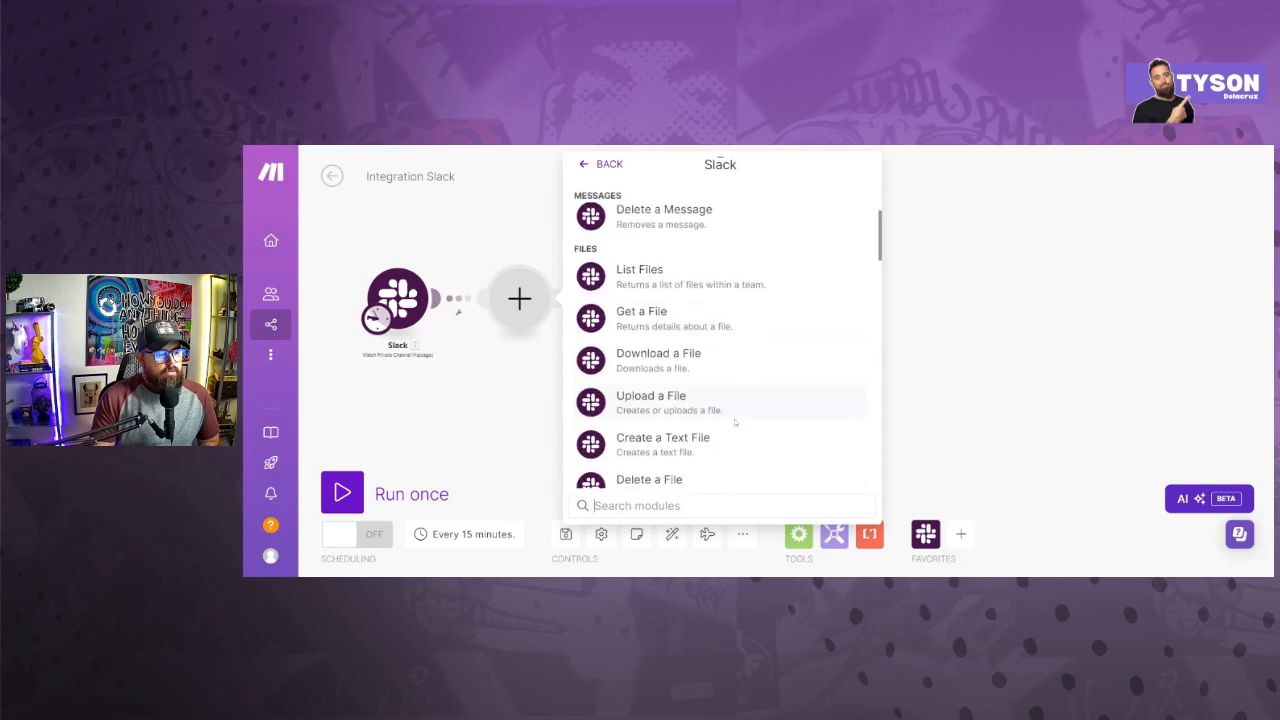
click(712, 367)
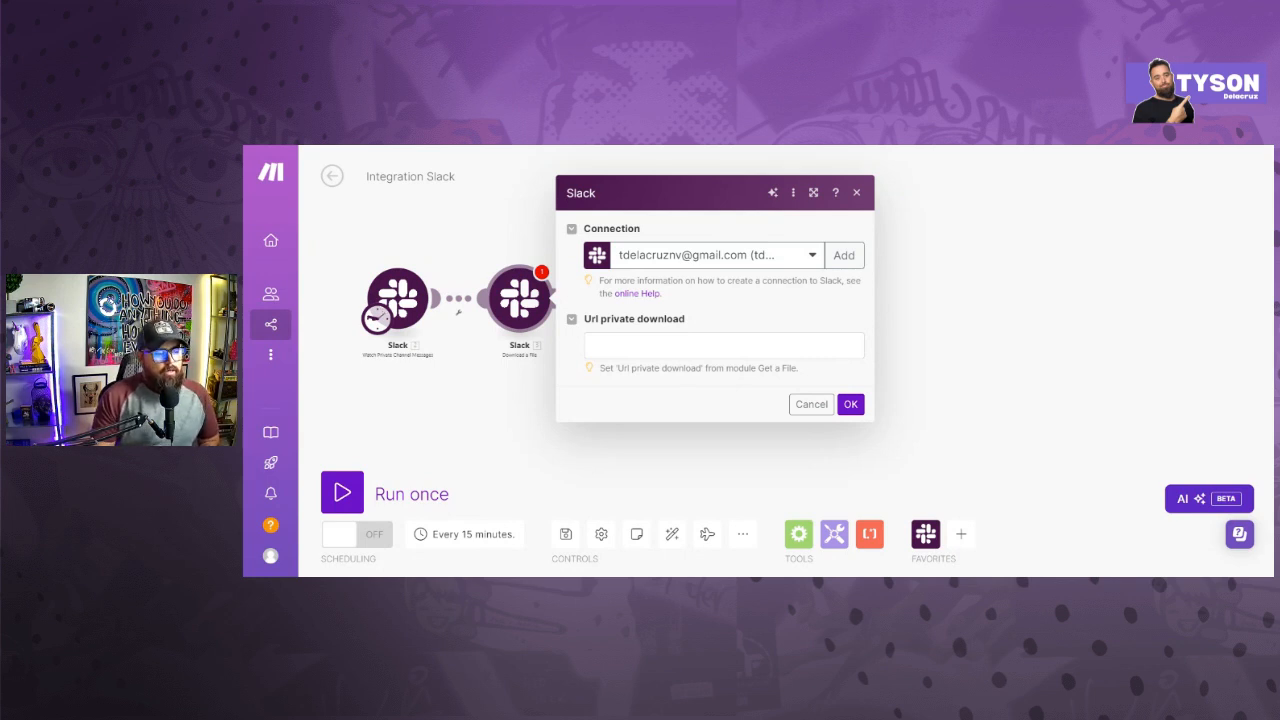
- Map the download module's private download URL to the Url private download item from the trigger's Files array and save it
click(724, 345)
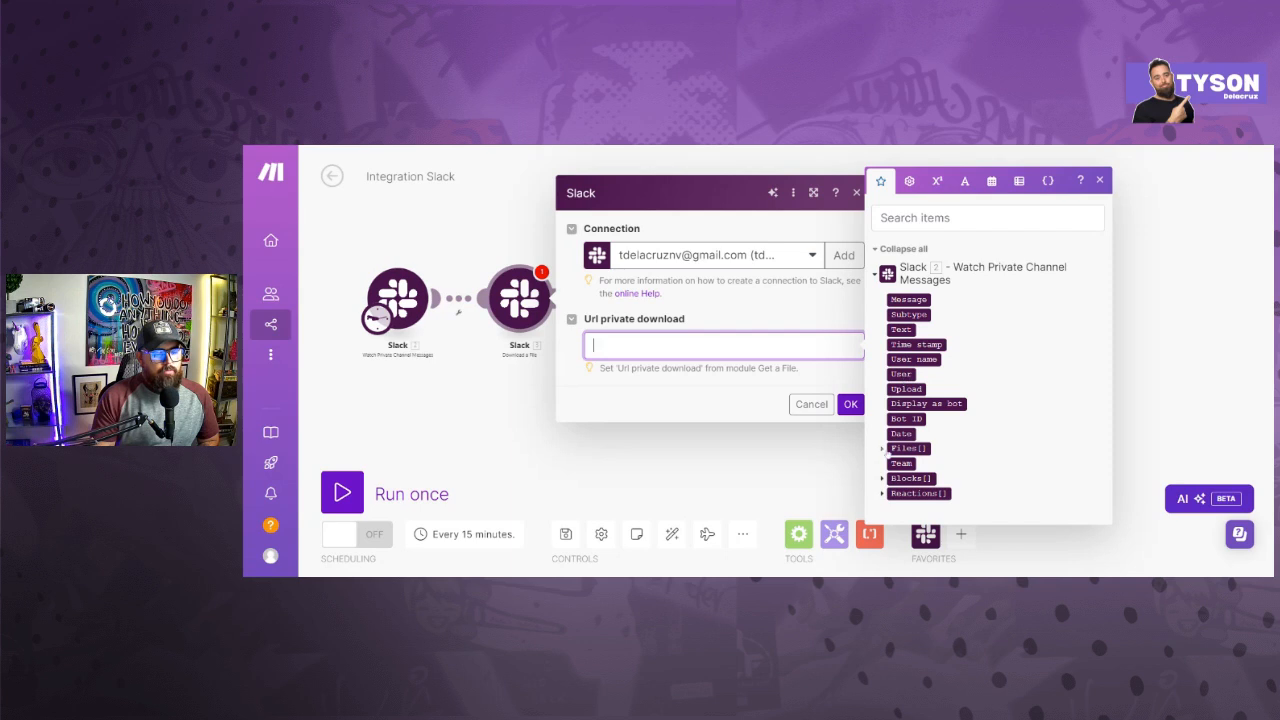
click(882, 448)
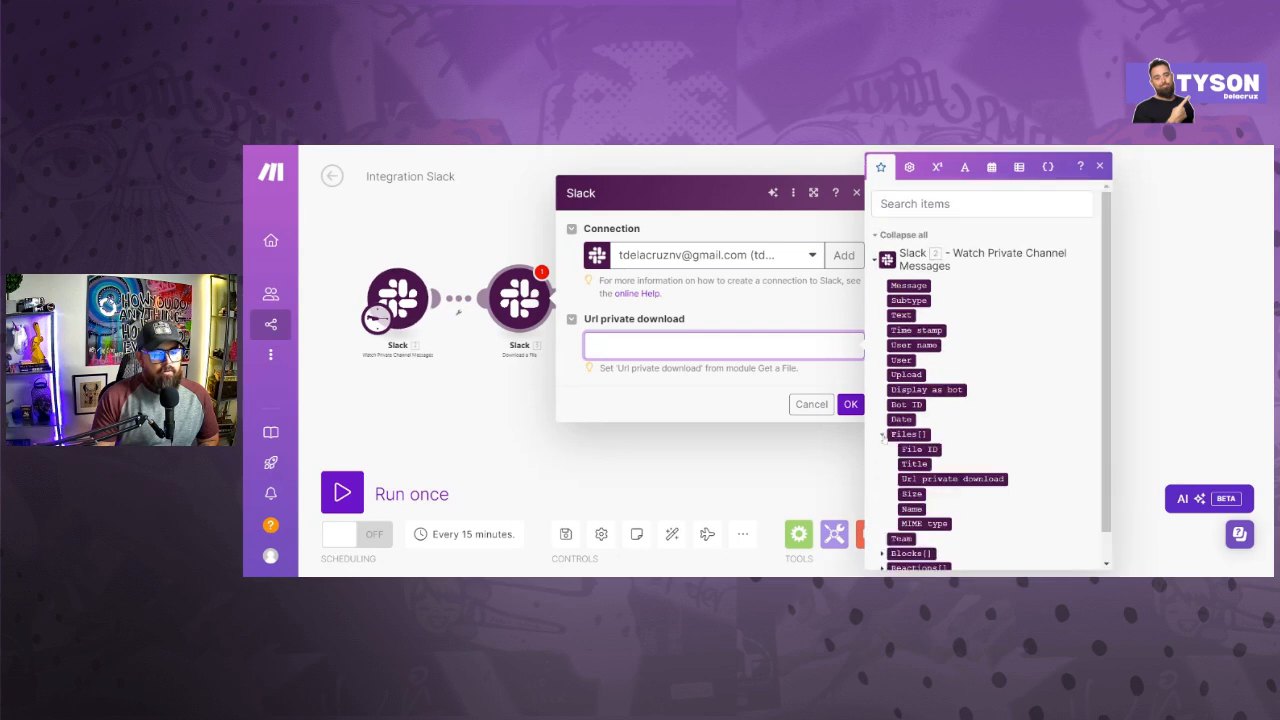
click(883, 448)
click(882, 449)
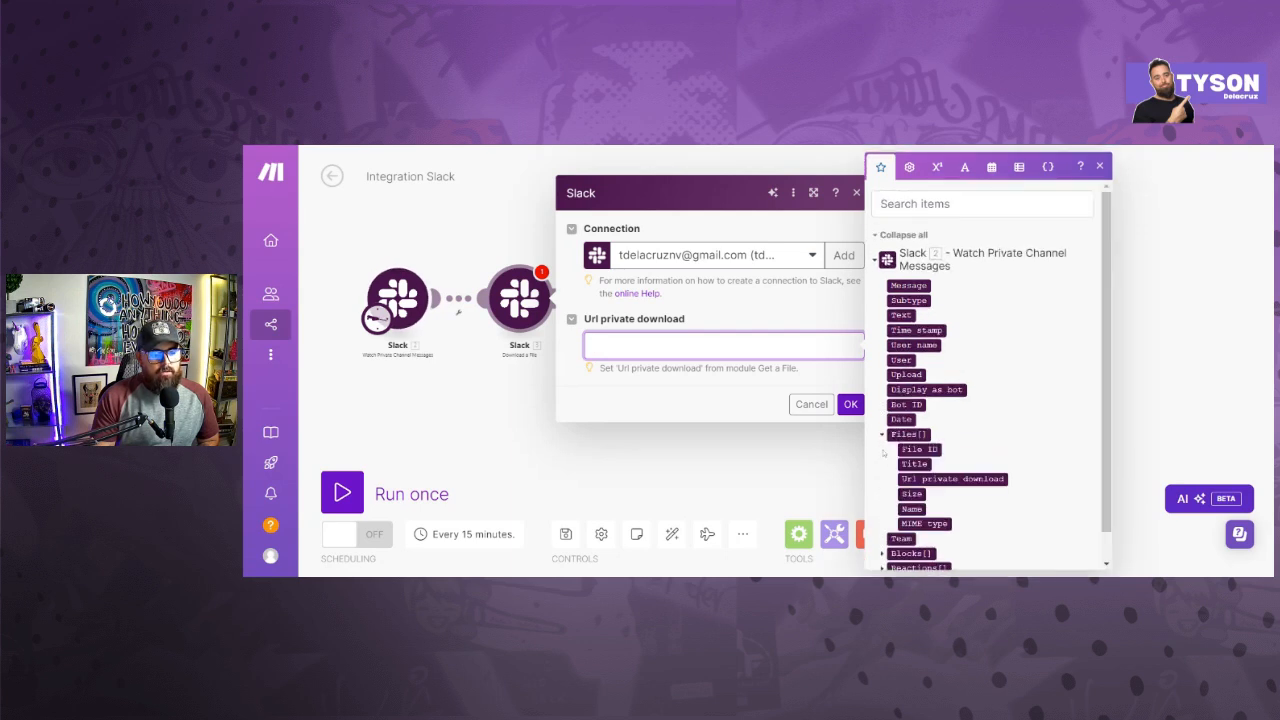
click(910, 479)
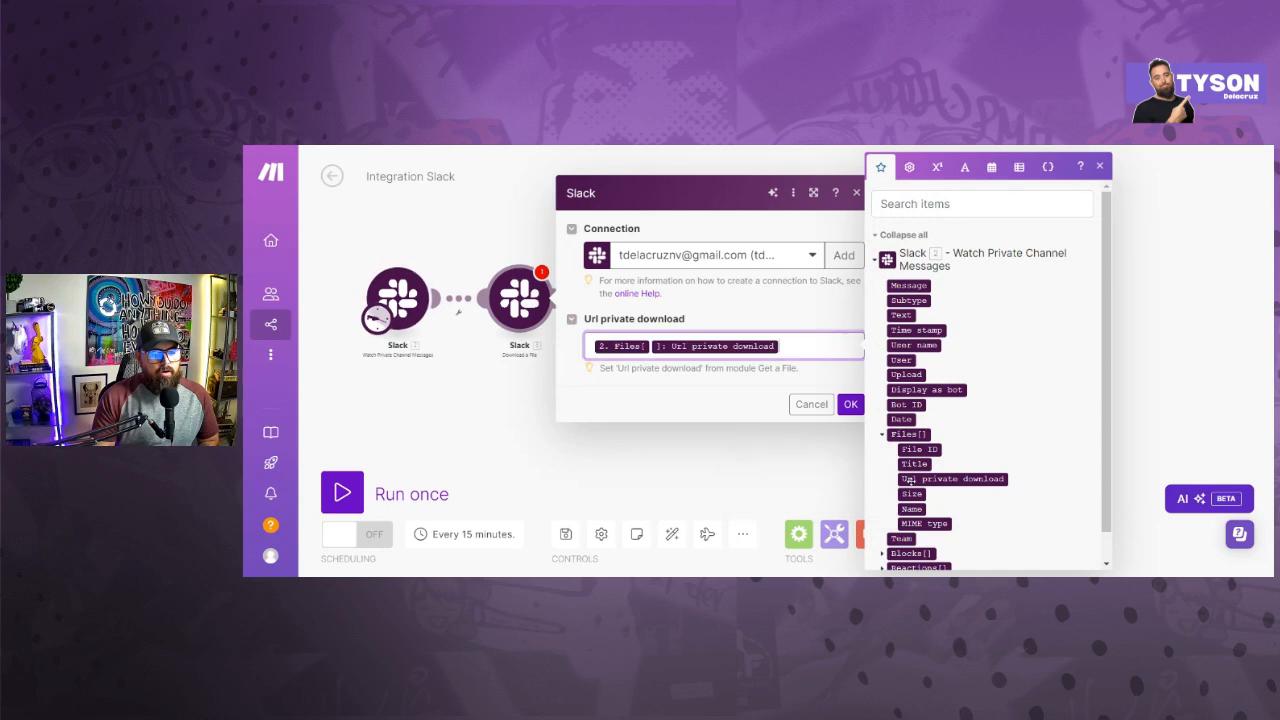
click(849, 406)
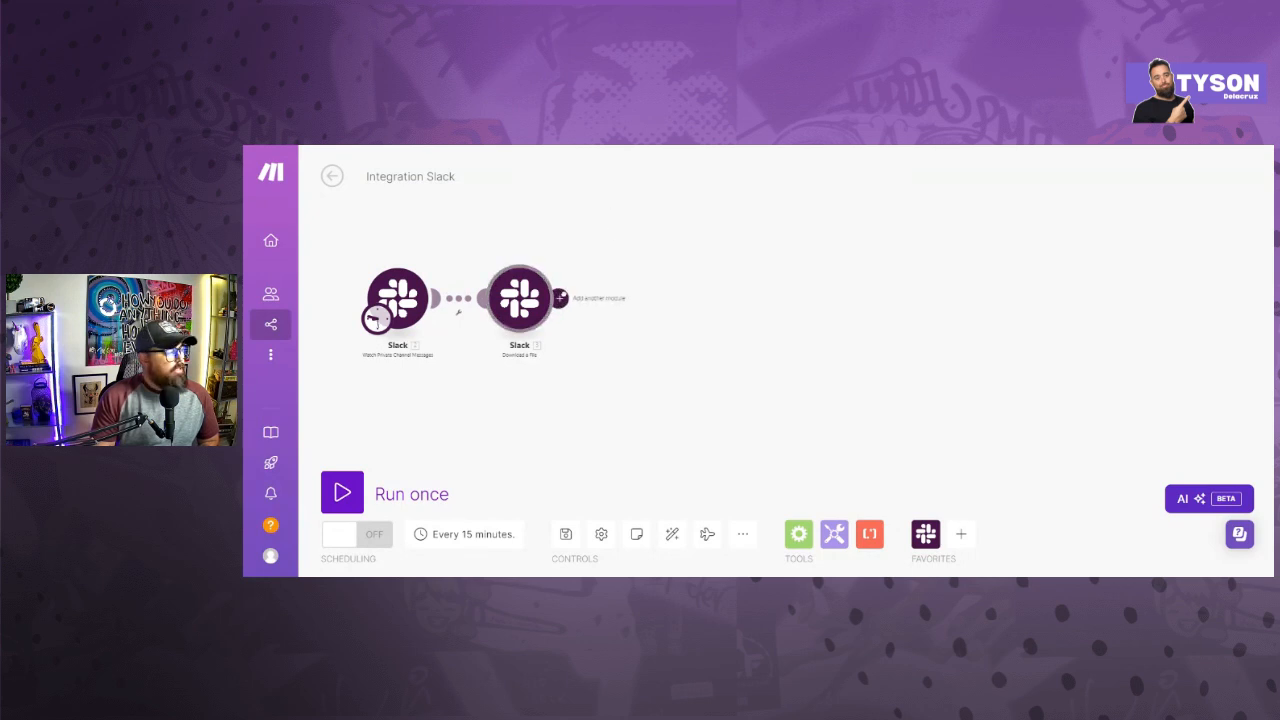
- Add an OpenAI Create a Transcription (Whisper) module using the Slack Download a File output and model Whisper-1, and save it
click(559, 297)
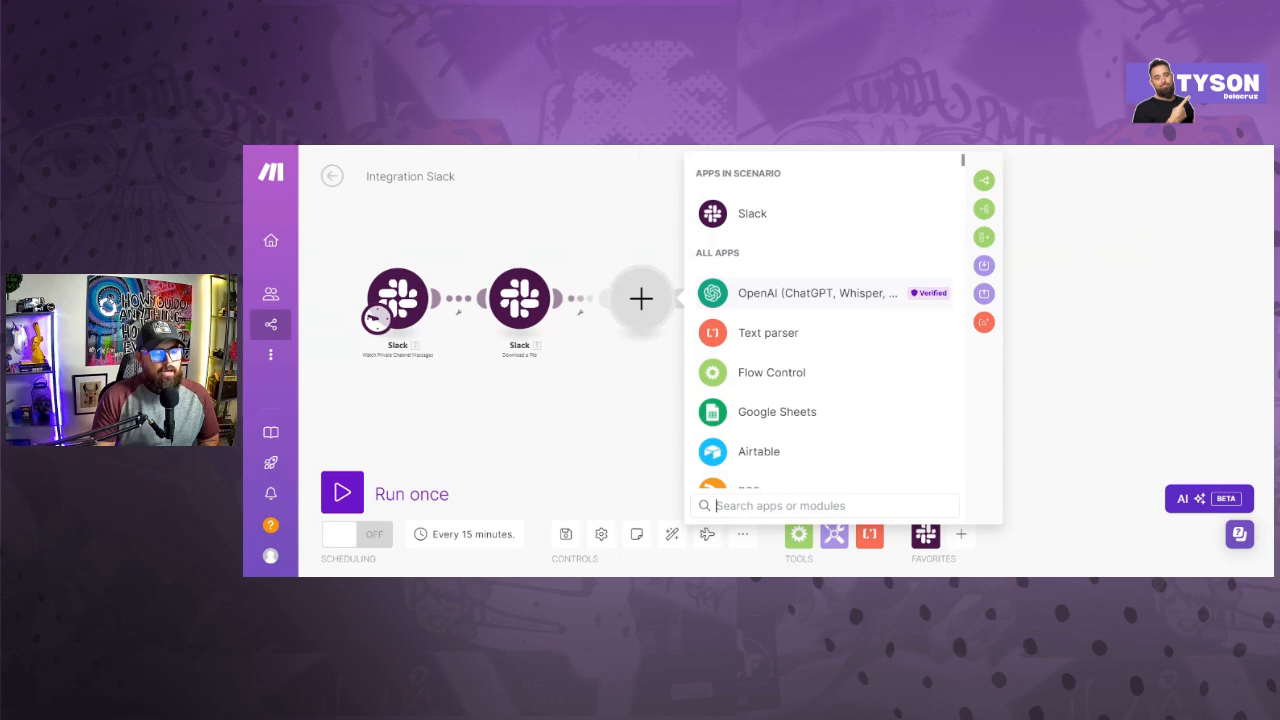
click(735, 293)
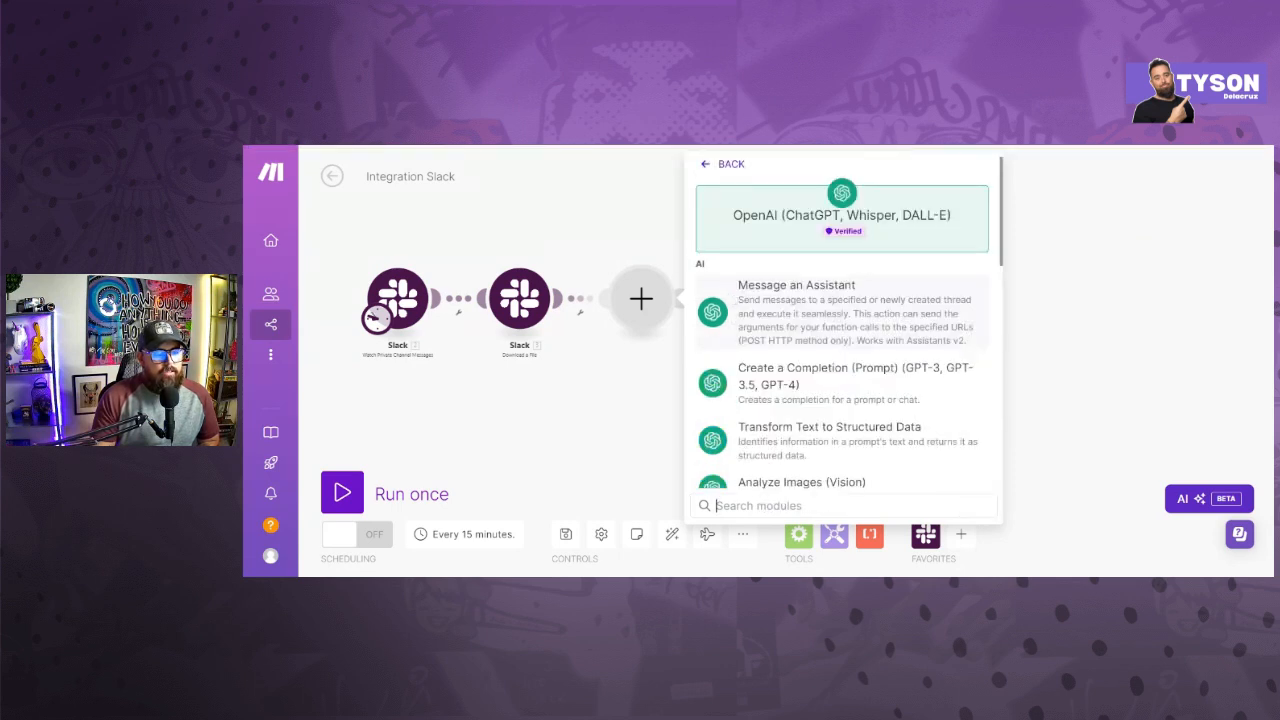
scroll(780, 350, down, 4)
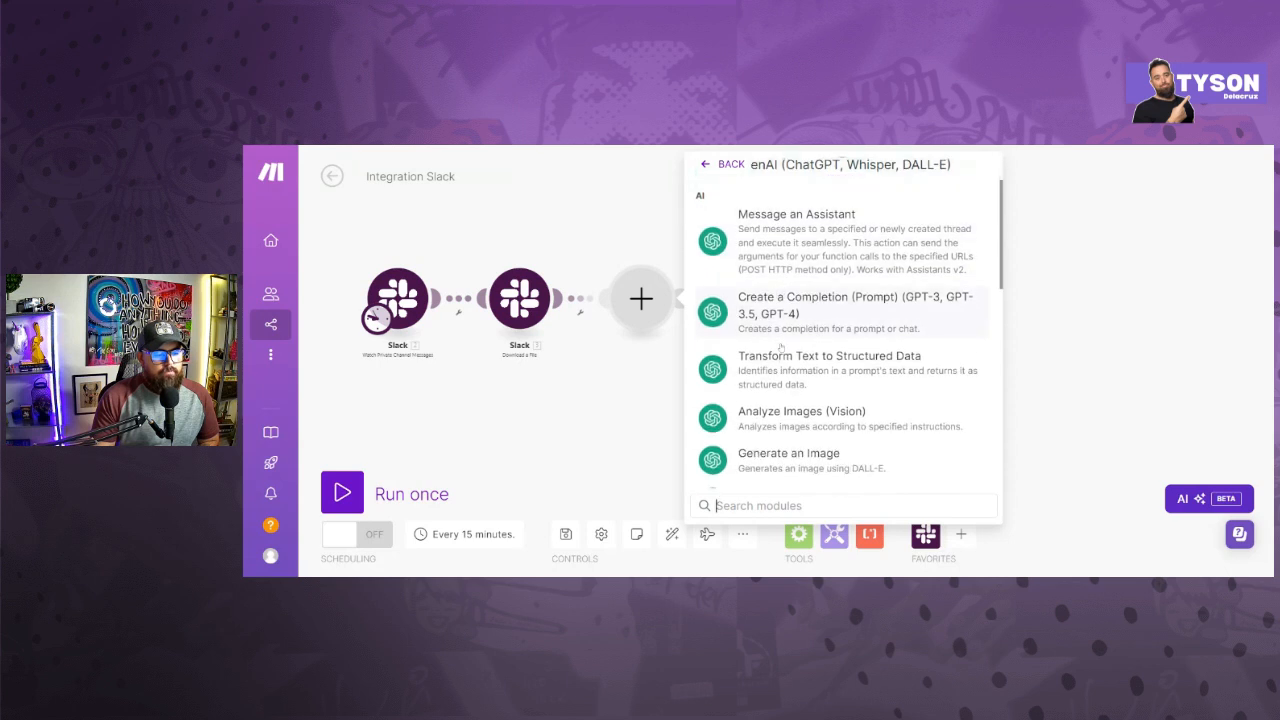
scroll(740, 300, down, 1)
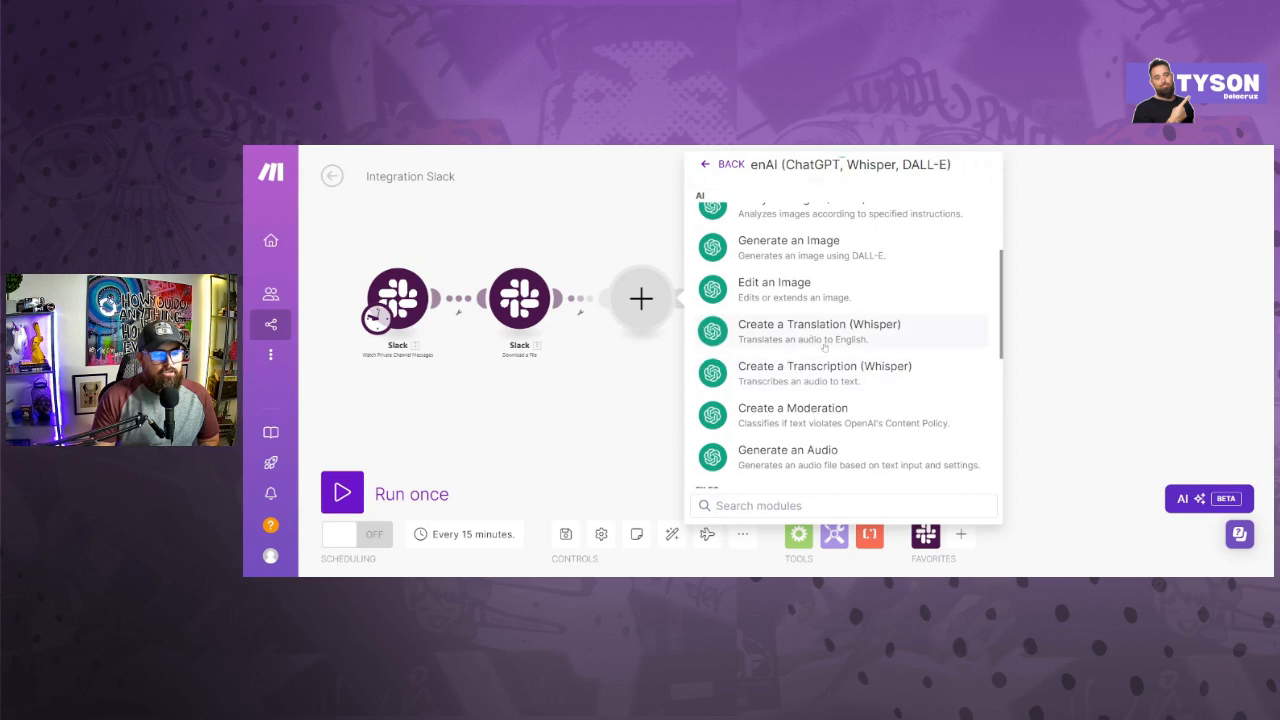
click(806, 367)
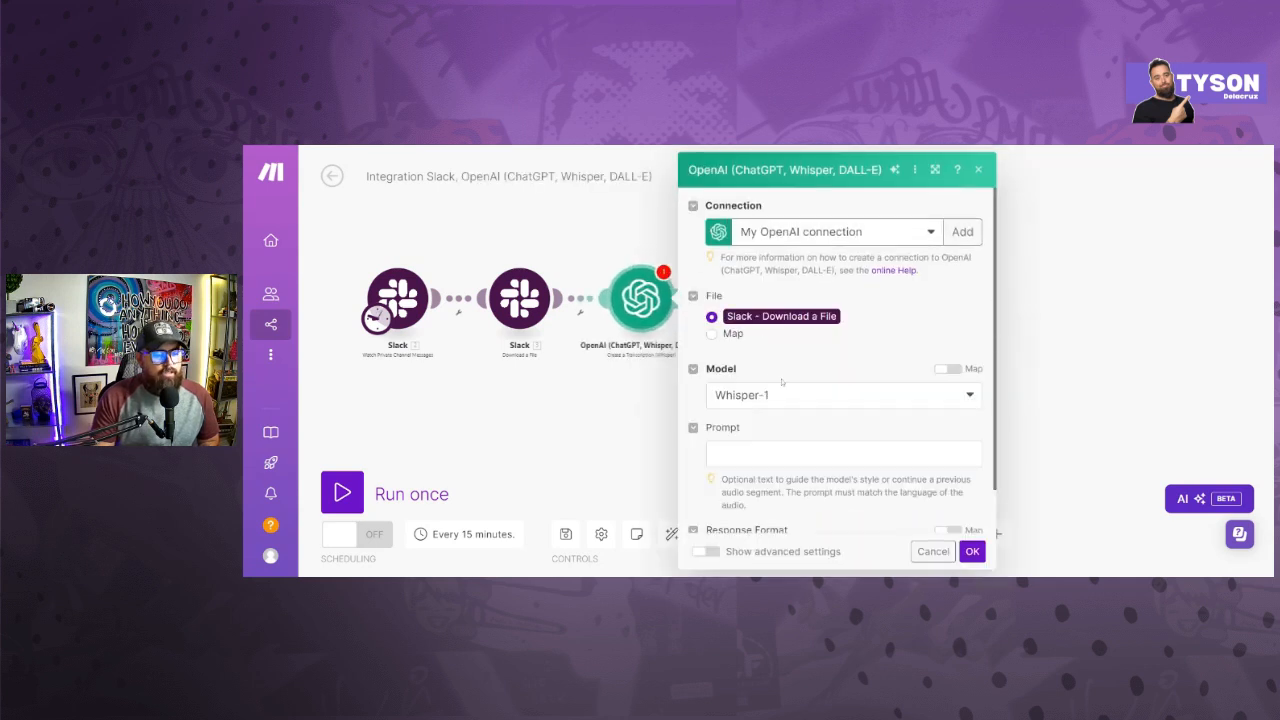
scroll(780, 405, down, 1)
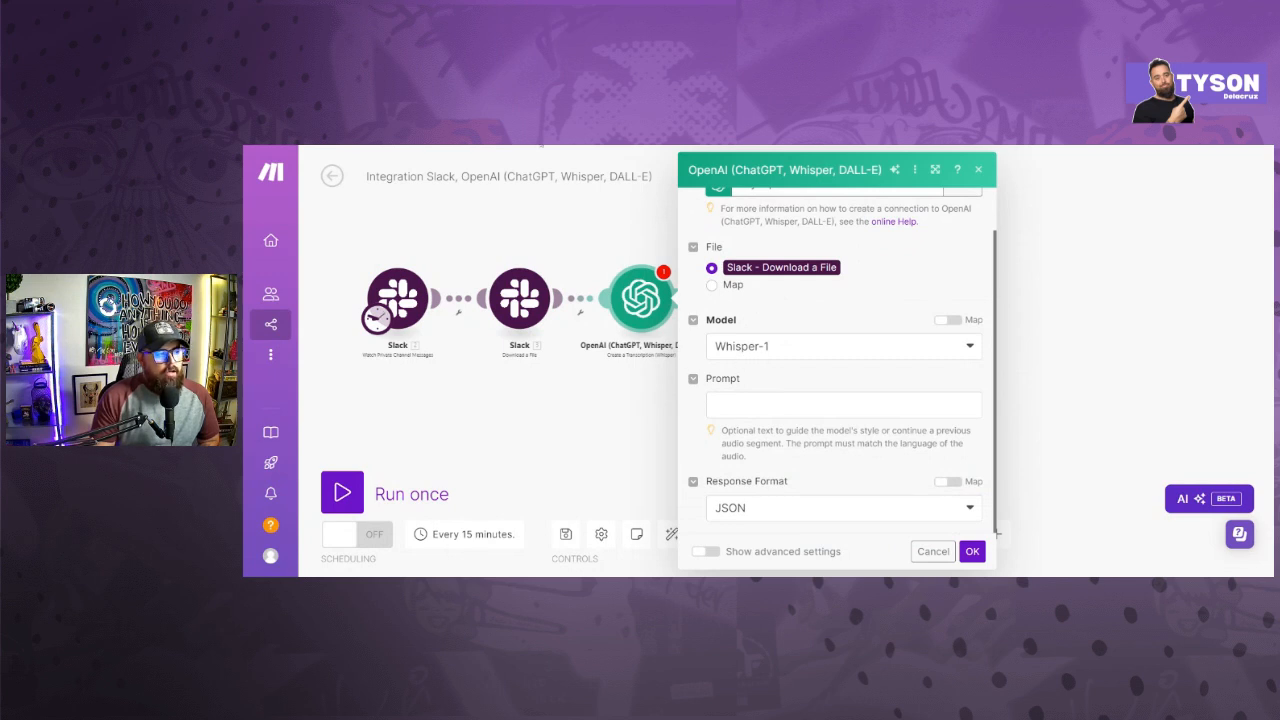
click(974, 552)
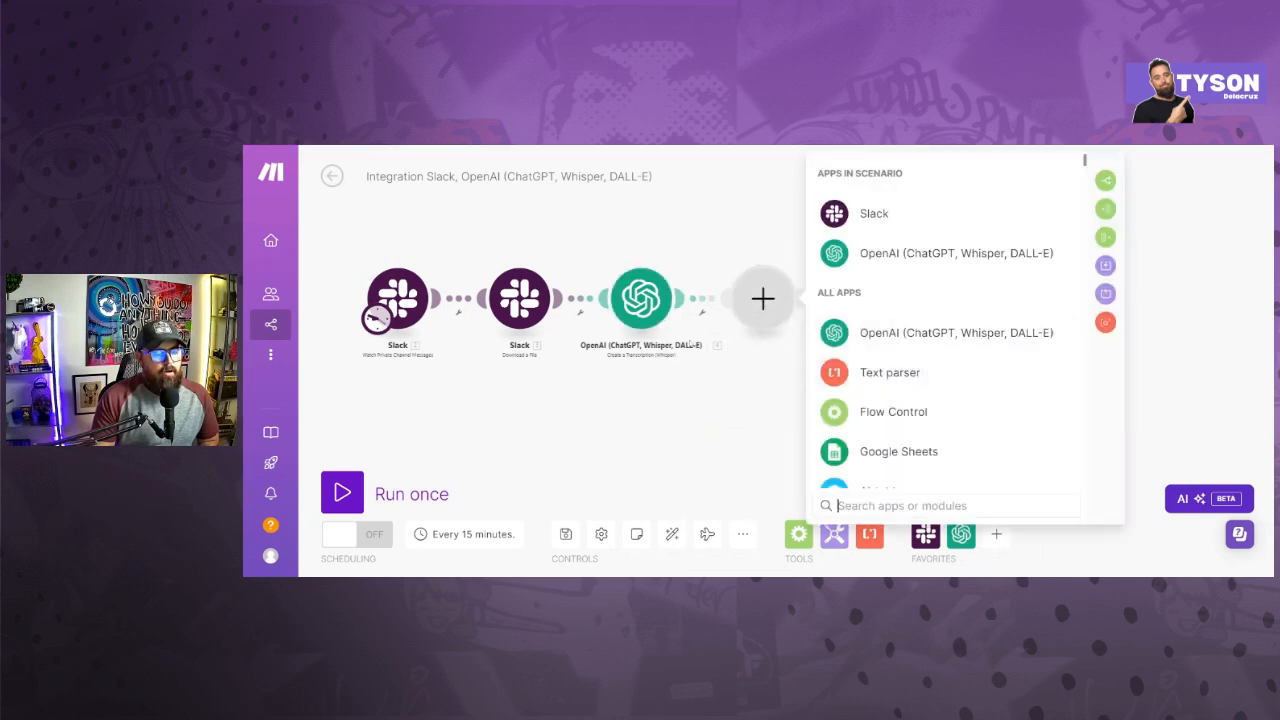
click(687, 330)
right_click(691, 347)
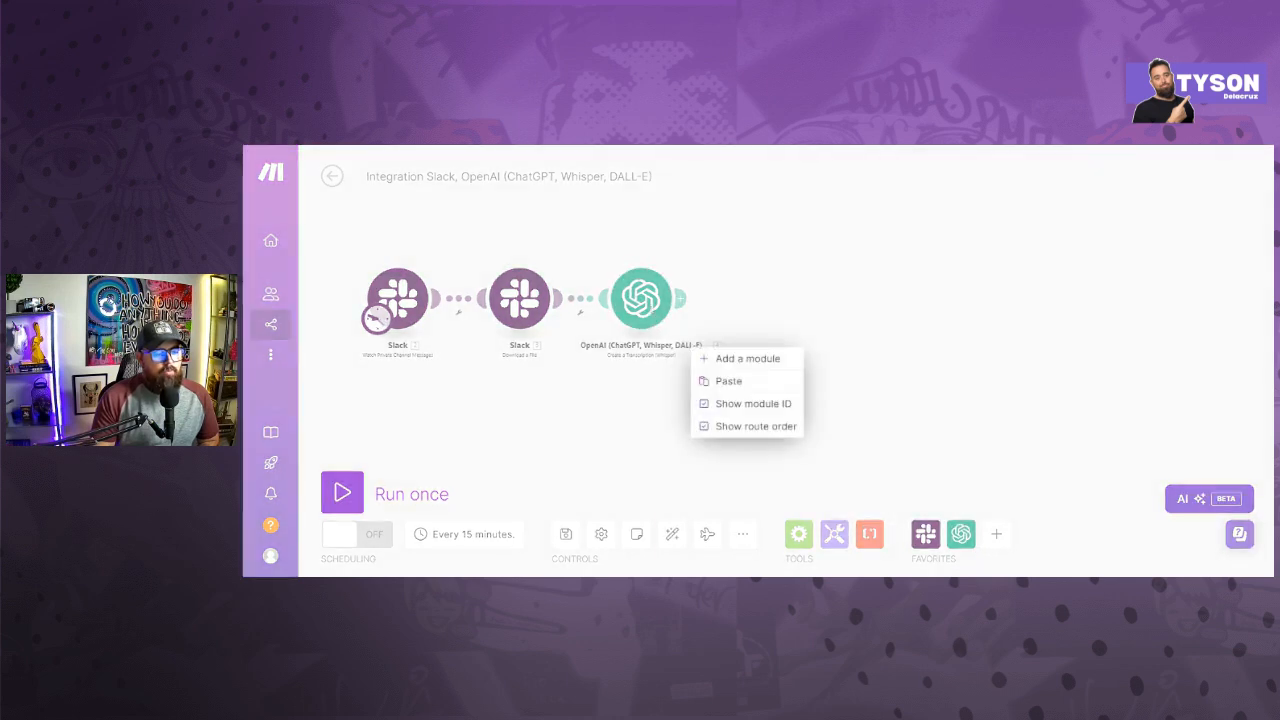
click(691, 347)
right_click(652, 304)
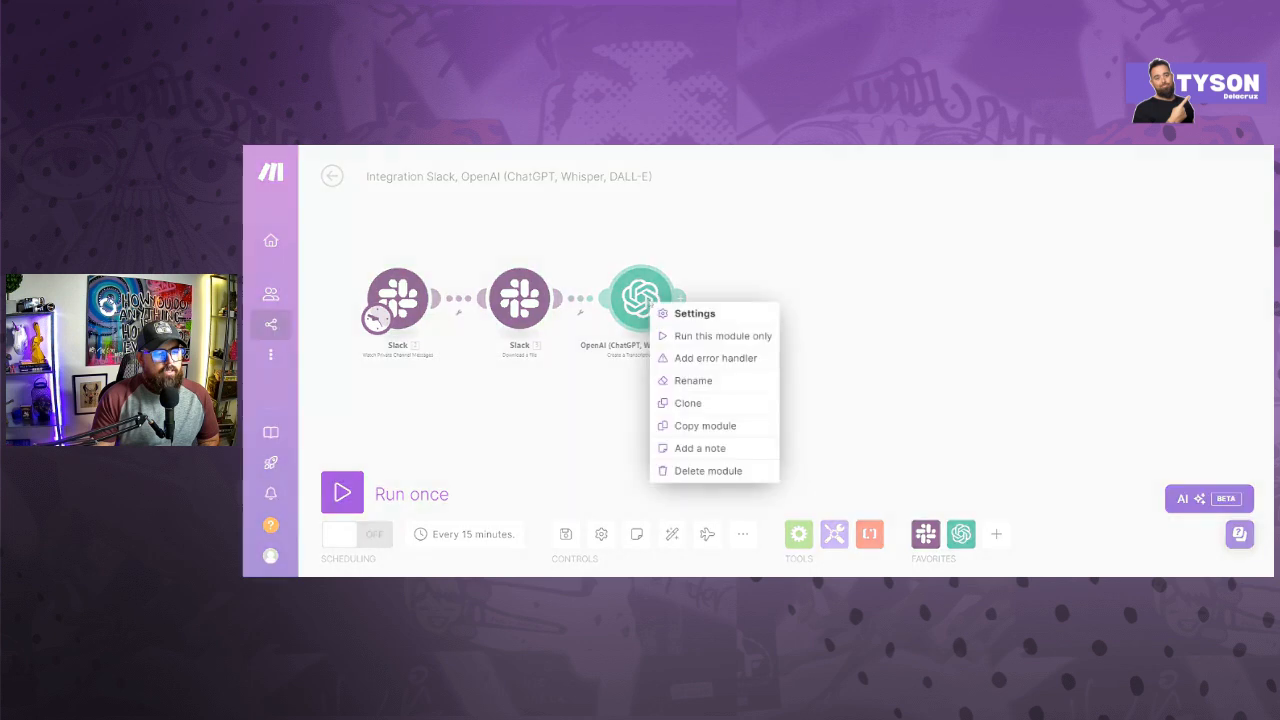
click(705, 358)
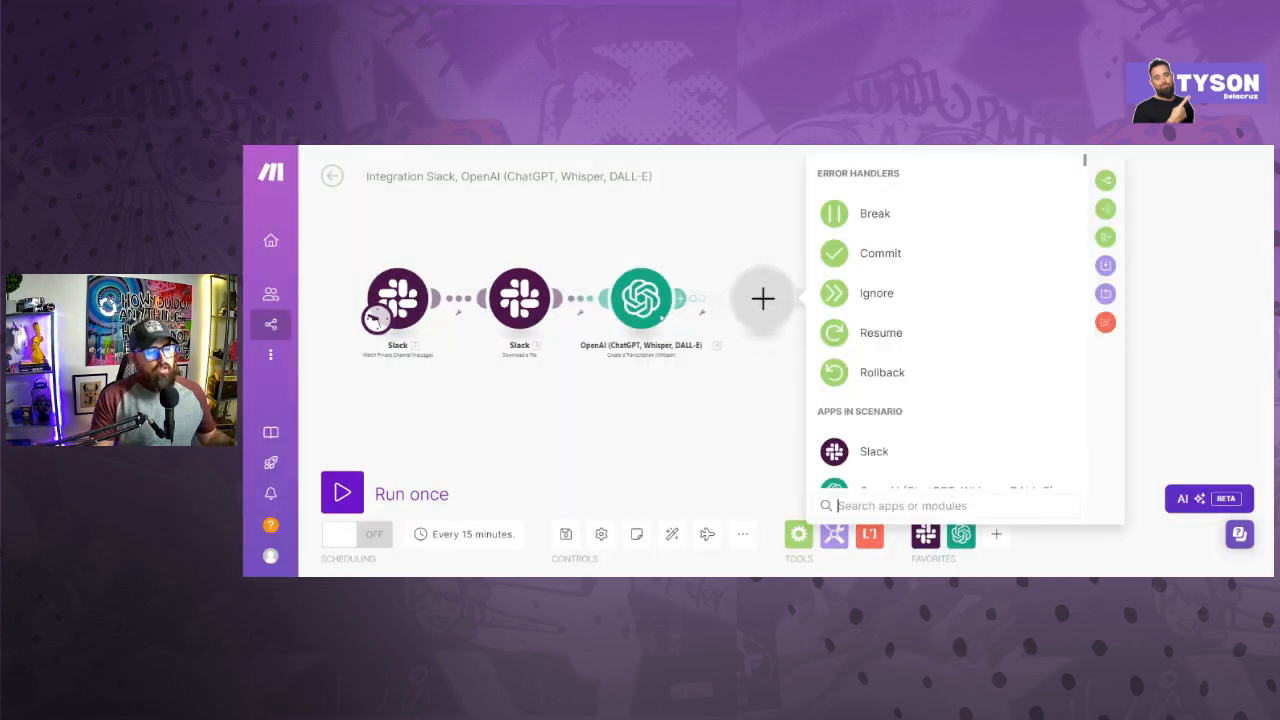
key(Escape)
- Rename the OpenAI transcription module to "Filer Catcher" followed by a character emoji
right_click(656, 300)
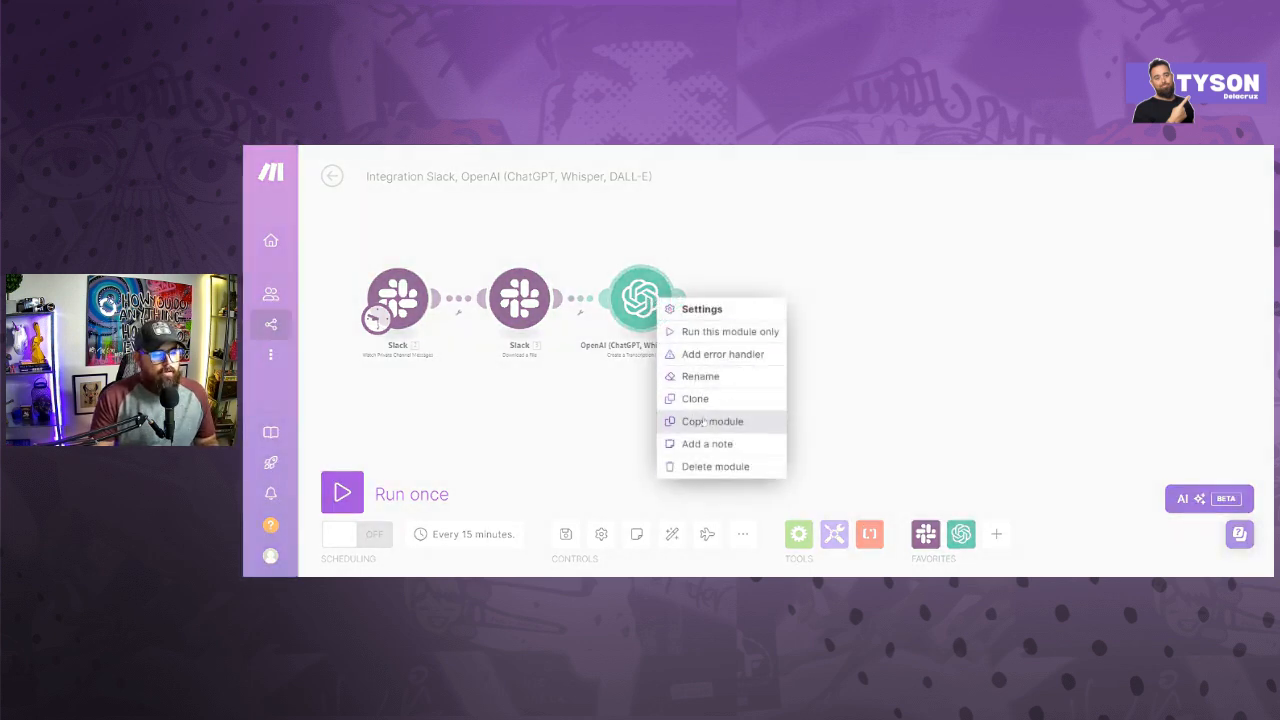
click(697, 376)
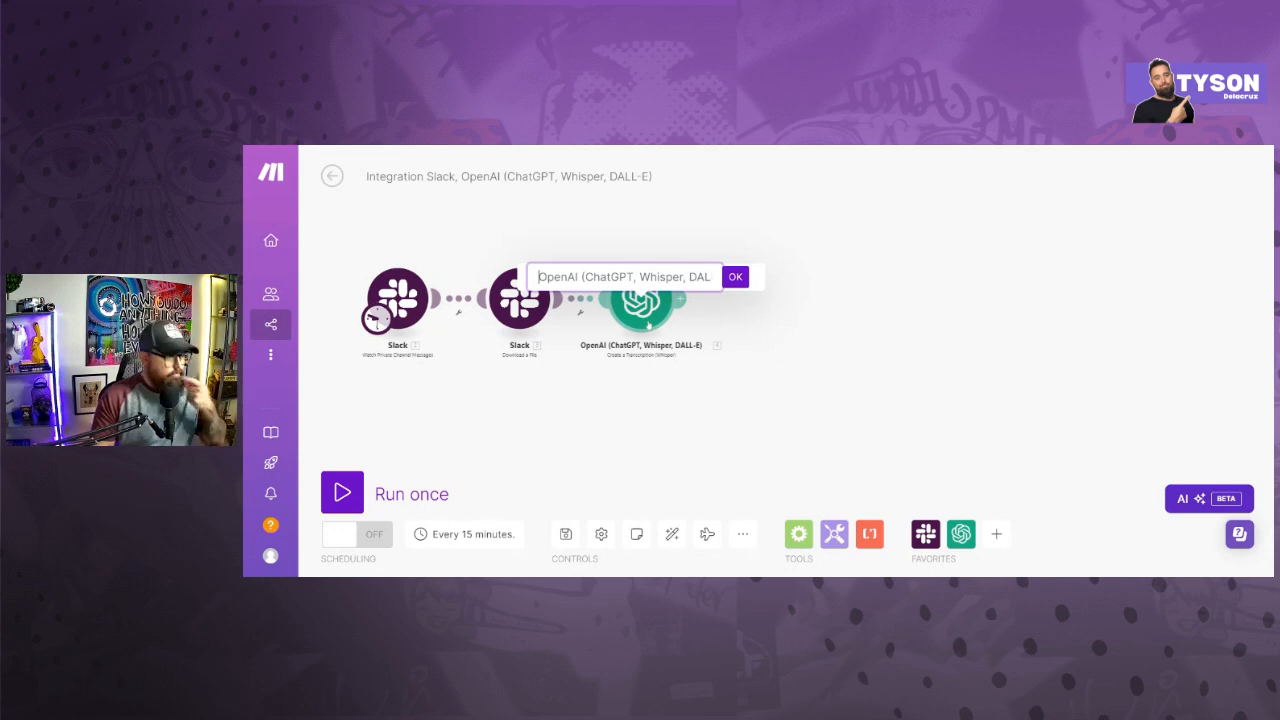
key(ctrl+a)
text(Fi)
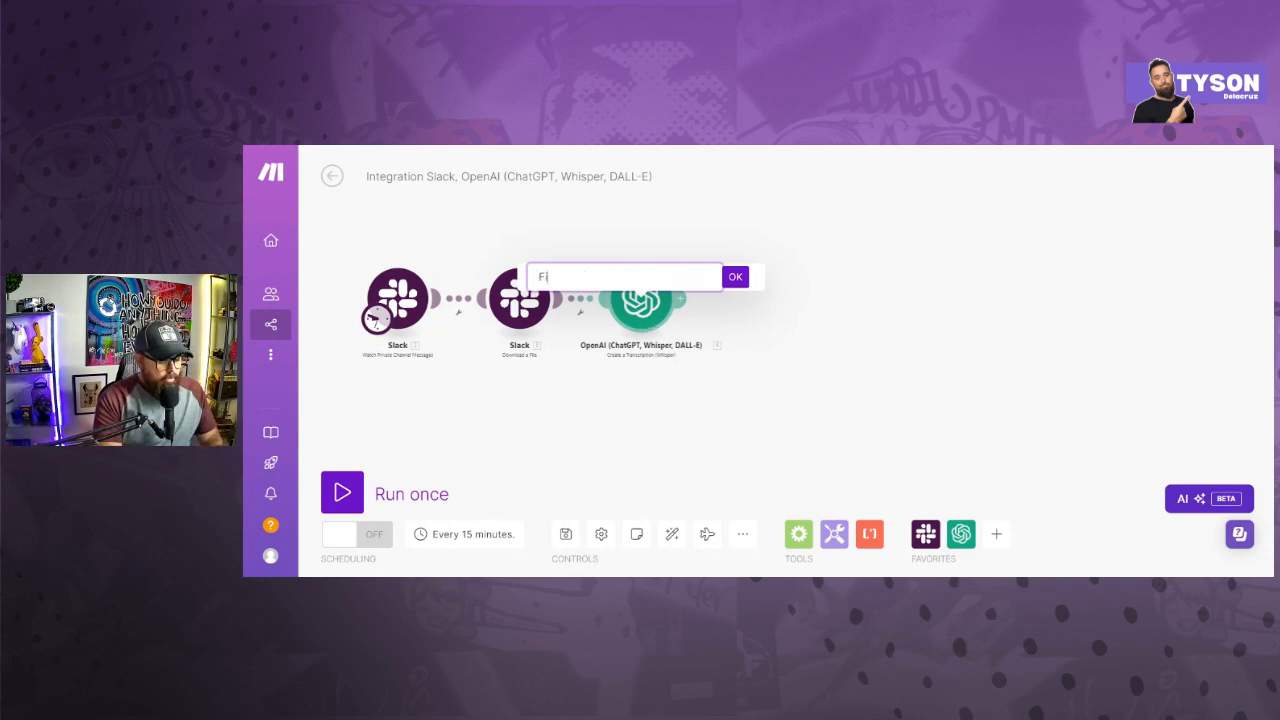
text(ler Cath)
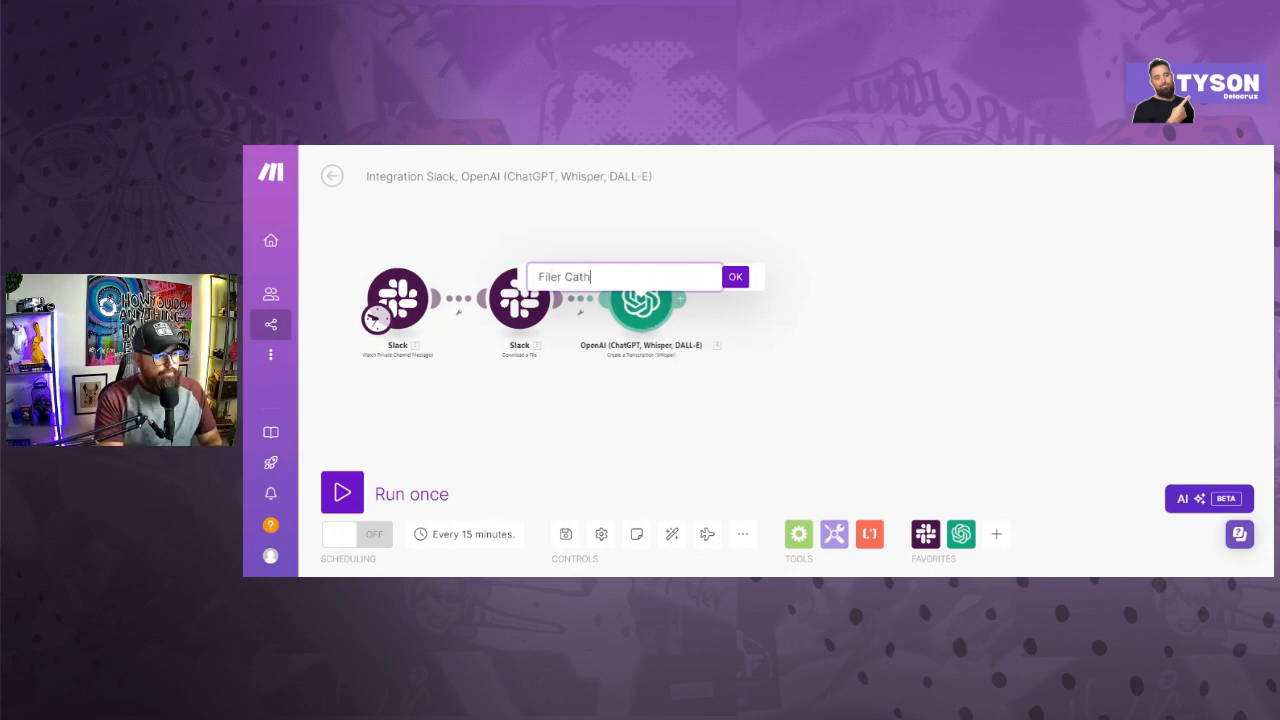
key(BackSpace)
text(cher)
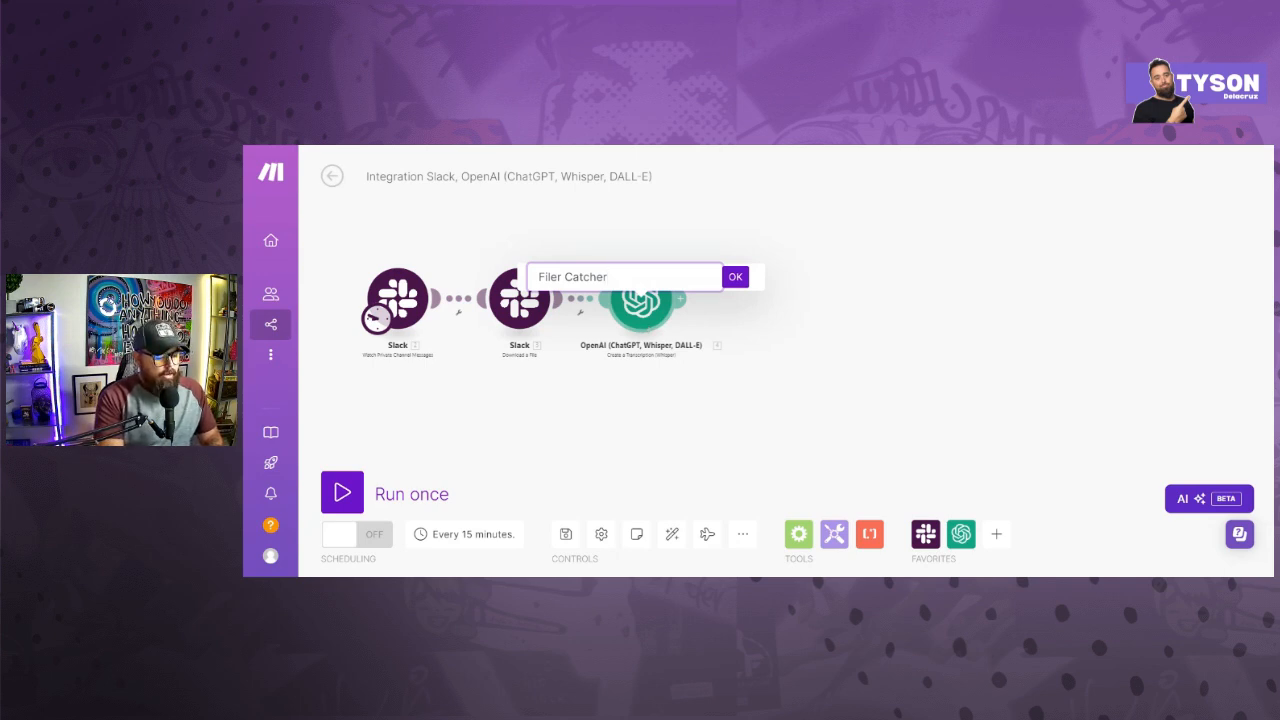
text(👨‍💼)
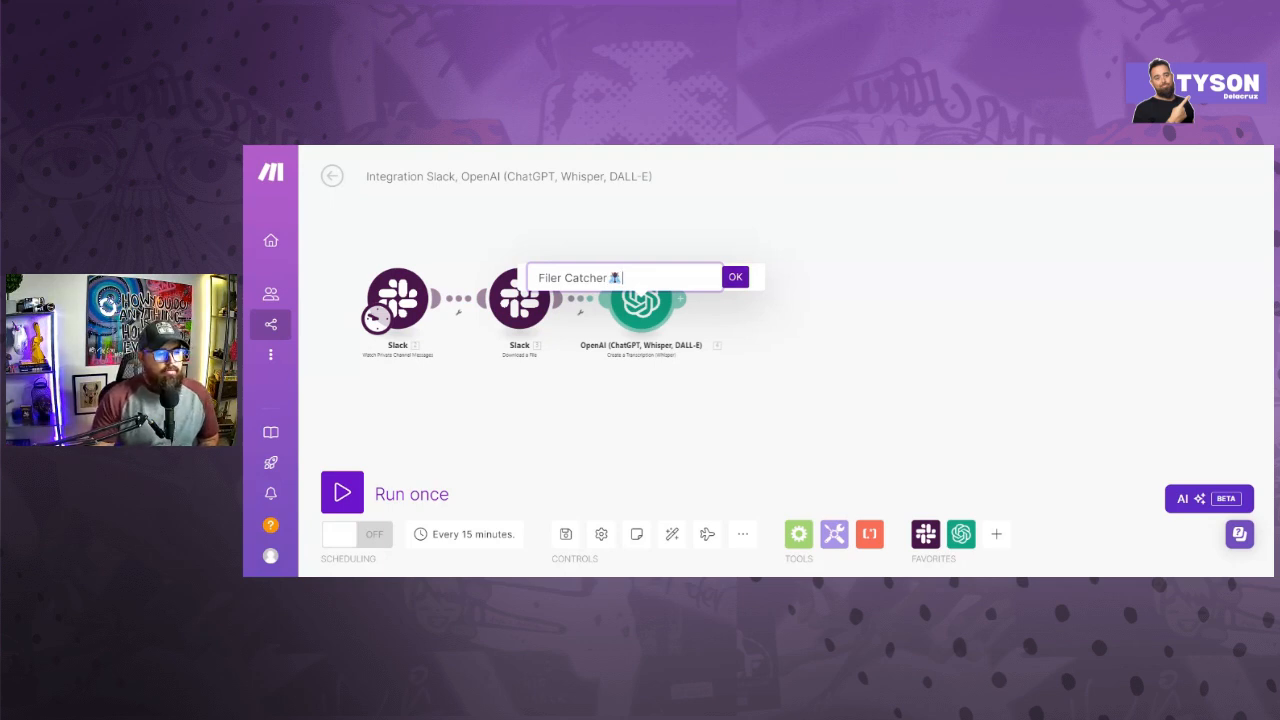
click(735, 277)
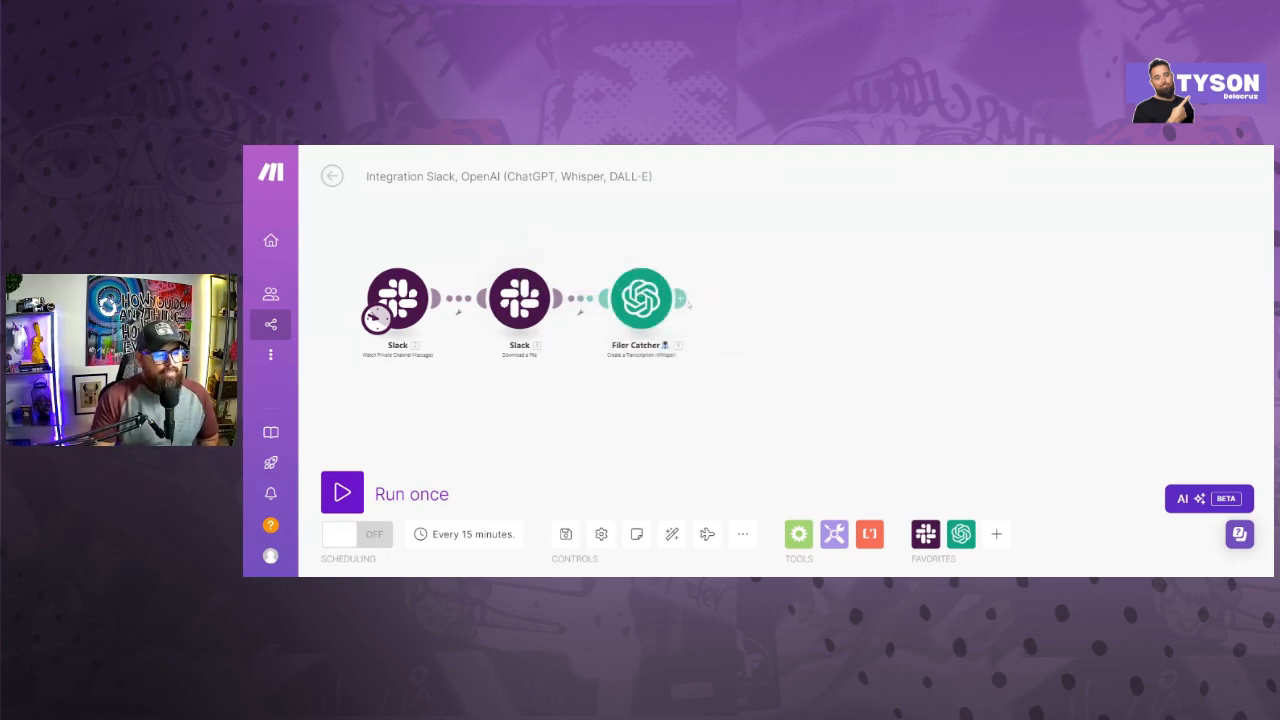
- Add an OpenAI Create a Completion (Prompt) module after the Filer Catcher module
click(682, 298)
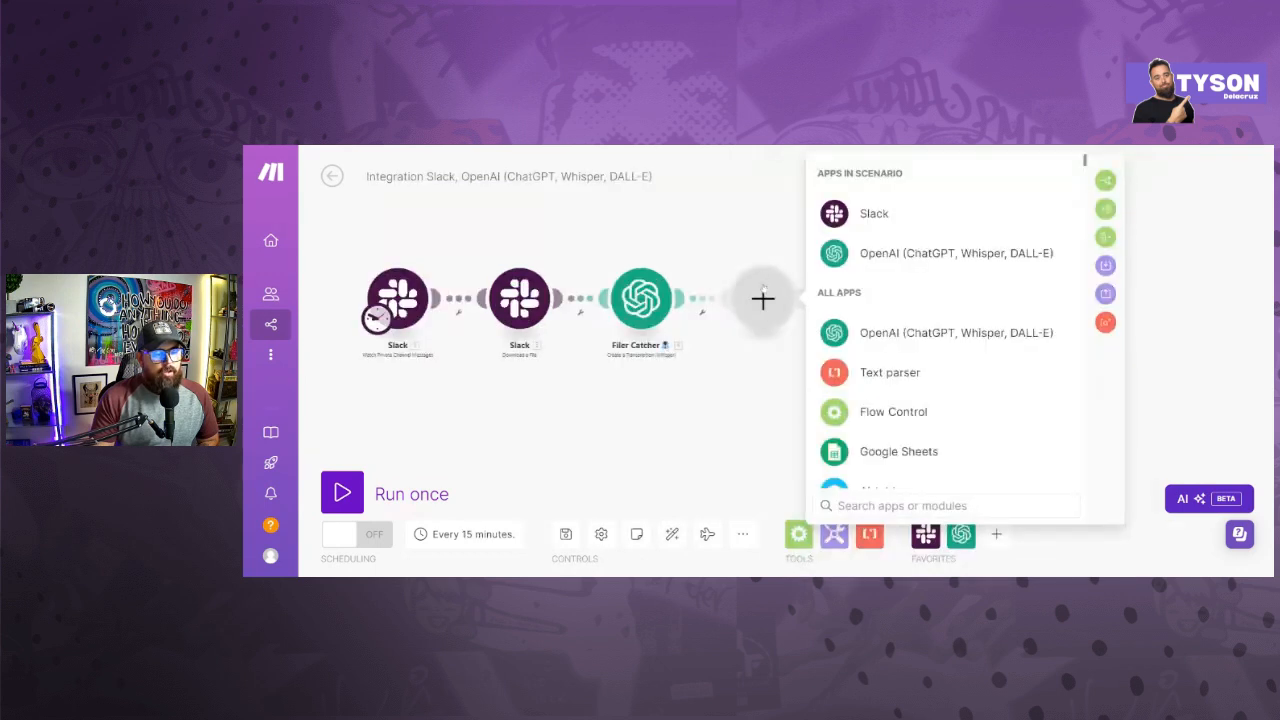
click(853, 255)
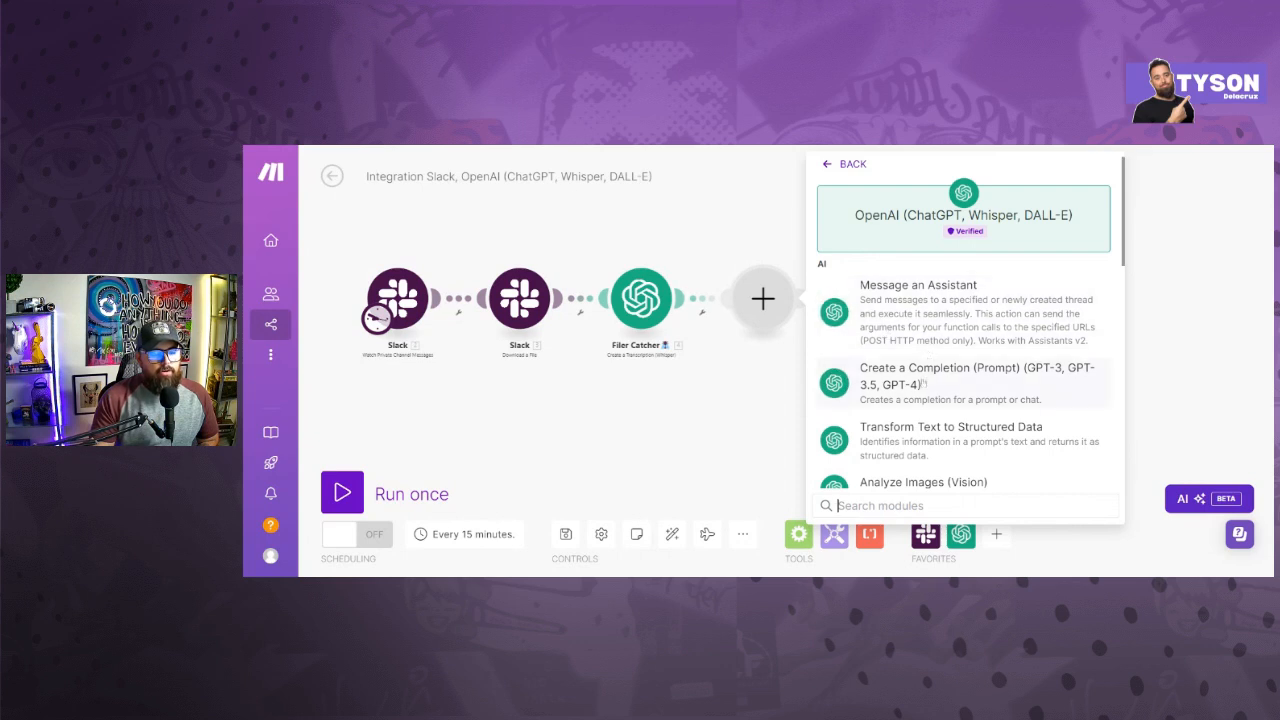
click(924, 383)
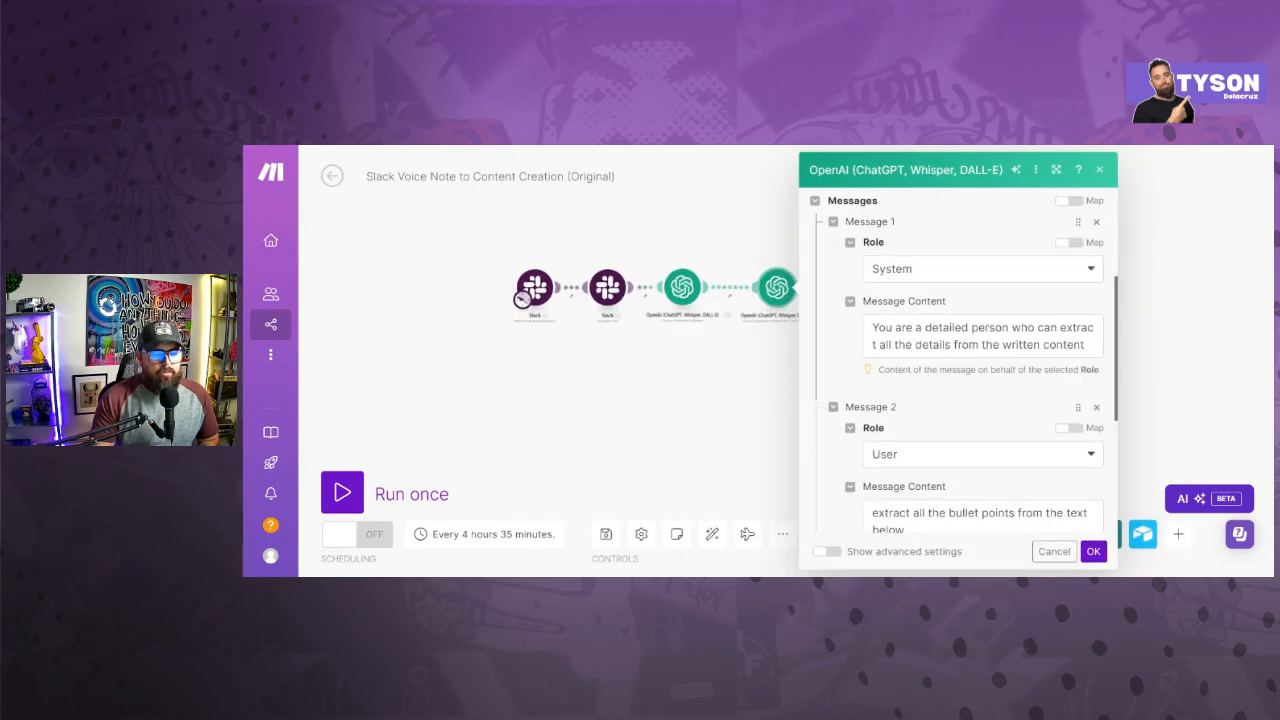
- Examine the roles and contents of the system and user messages in the completion module of Slack Voice Note to Content Creation (Original)
scroll(958, 360, down, 1)
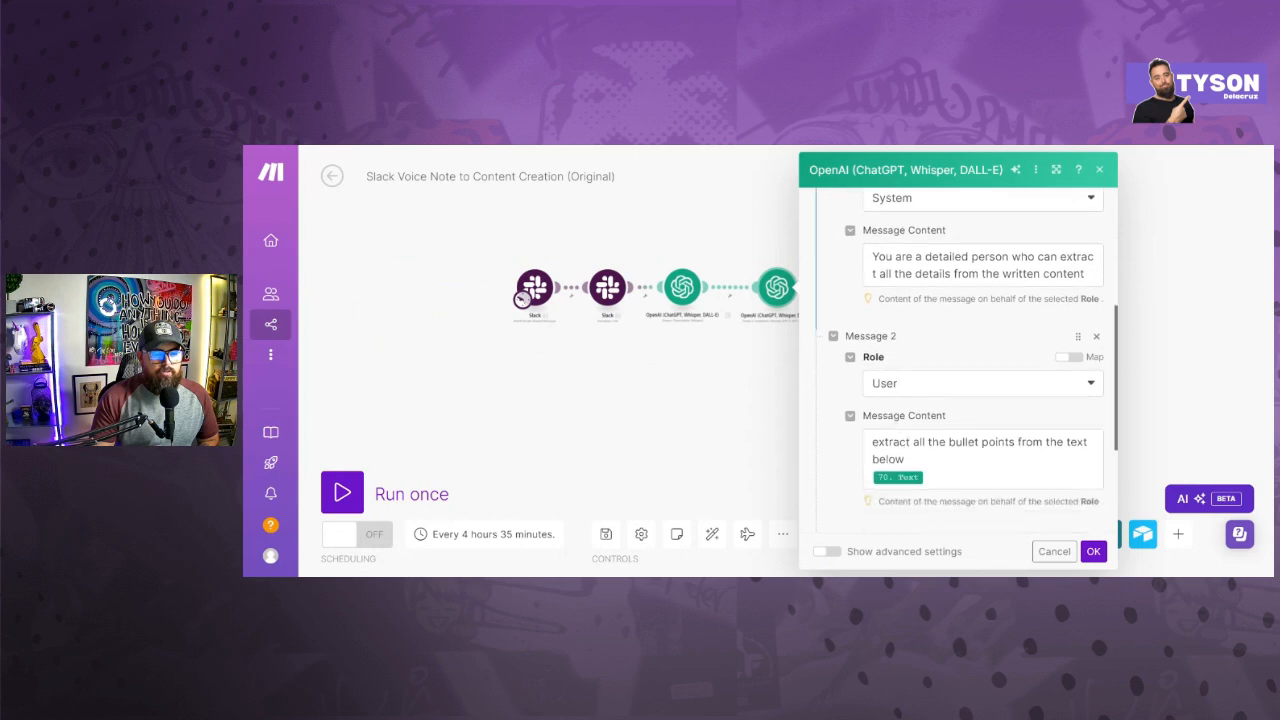
scroll(896, 300, up, 1)
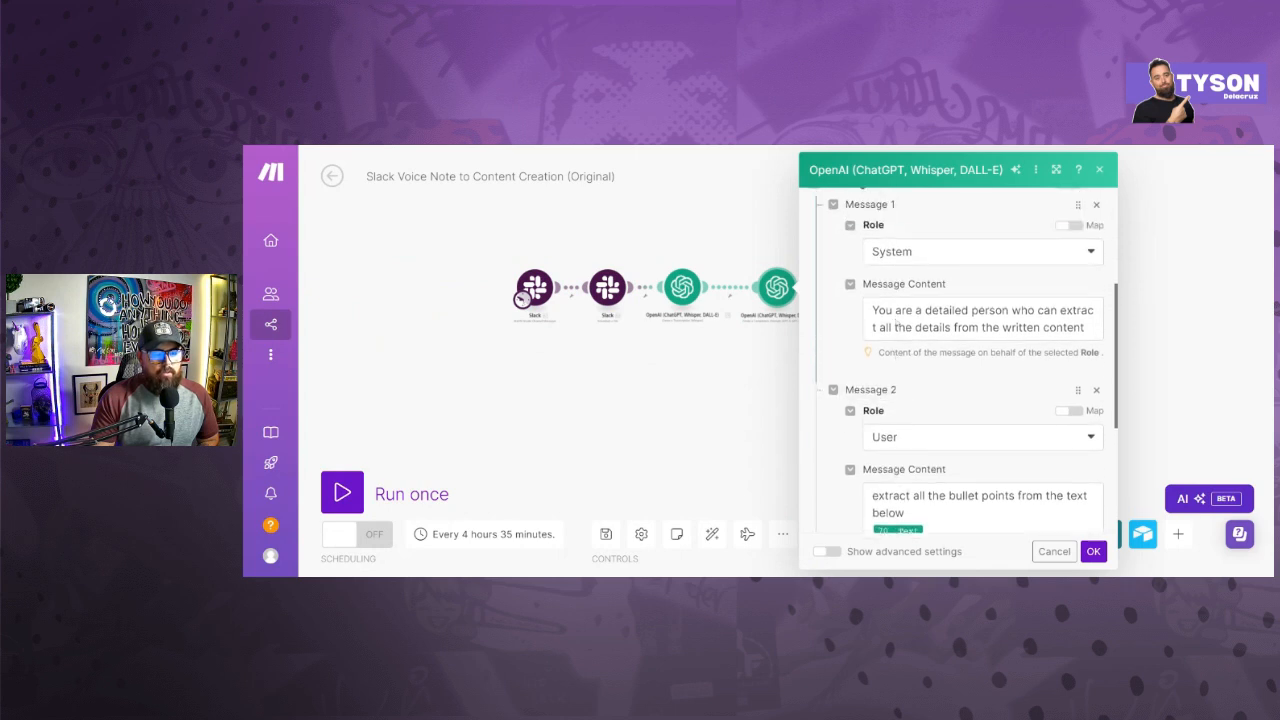
click(896, 270)
click(894, 295)
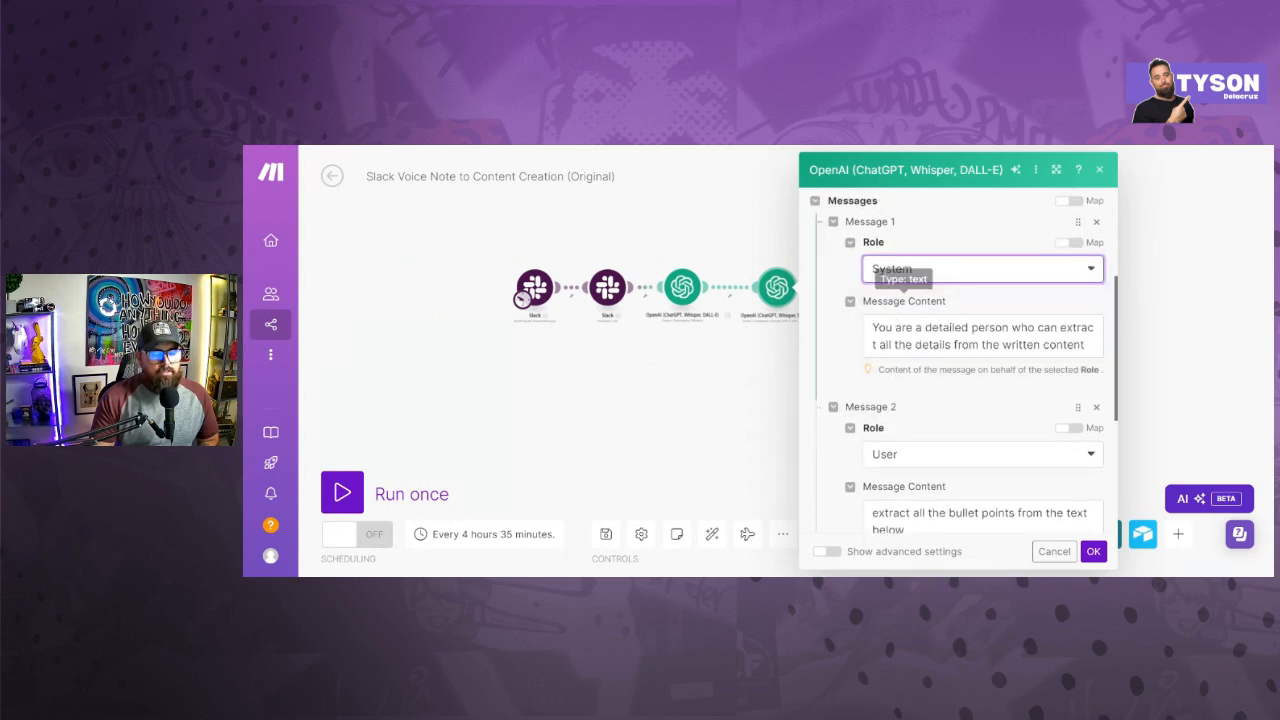
click(900, 453)
click(882, 476)
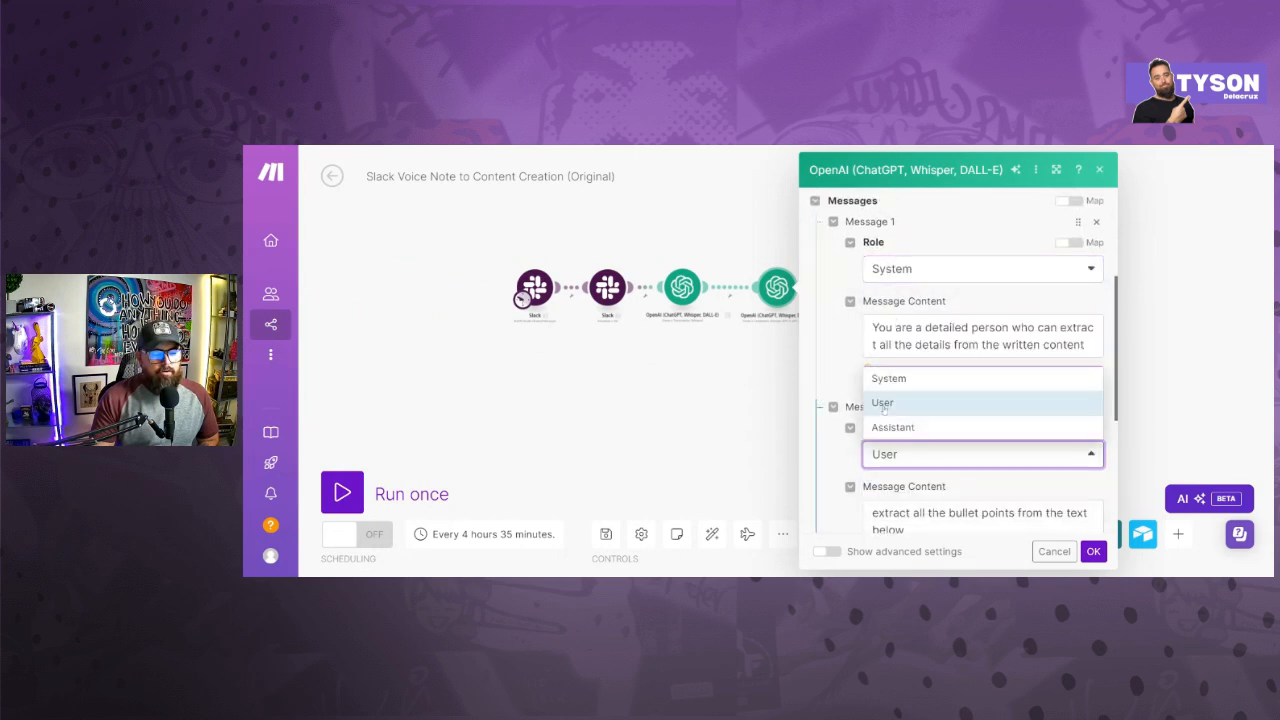
click(833, 407)
click(833, 407)
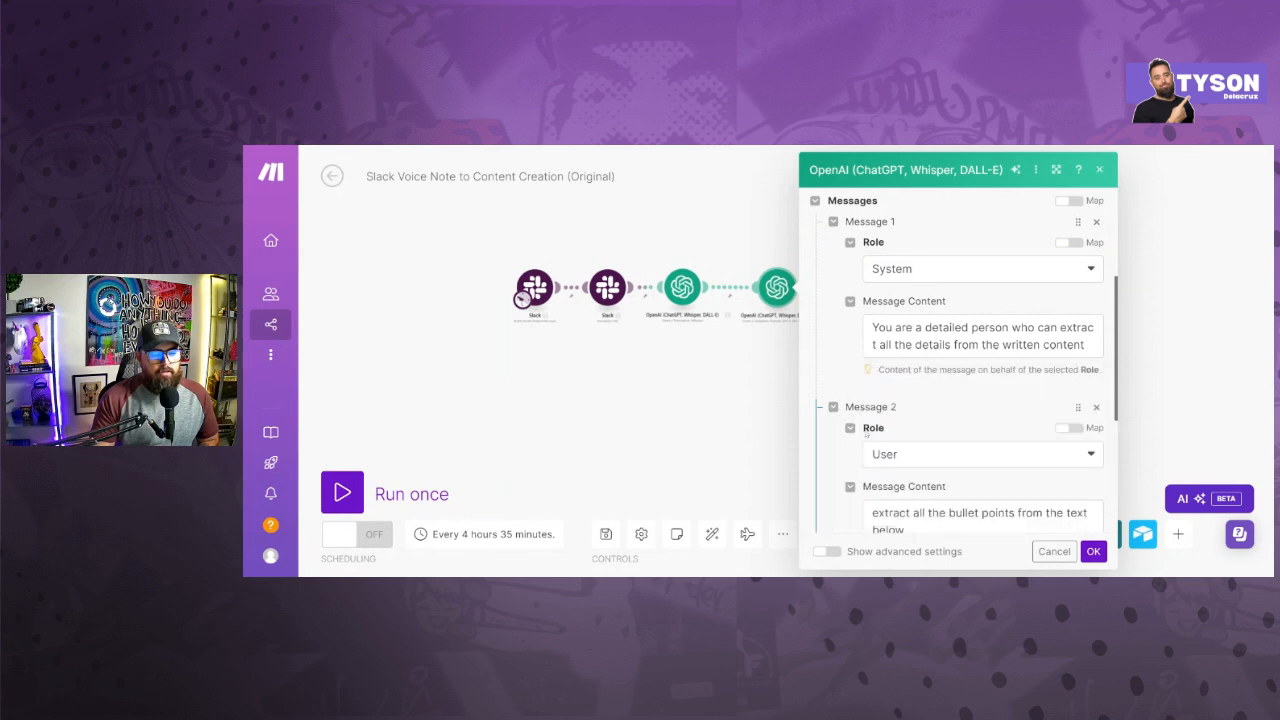
scroll(904, 458, down, 1)
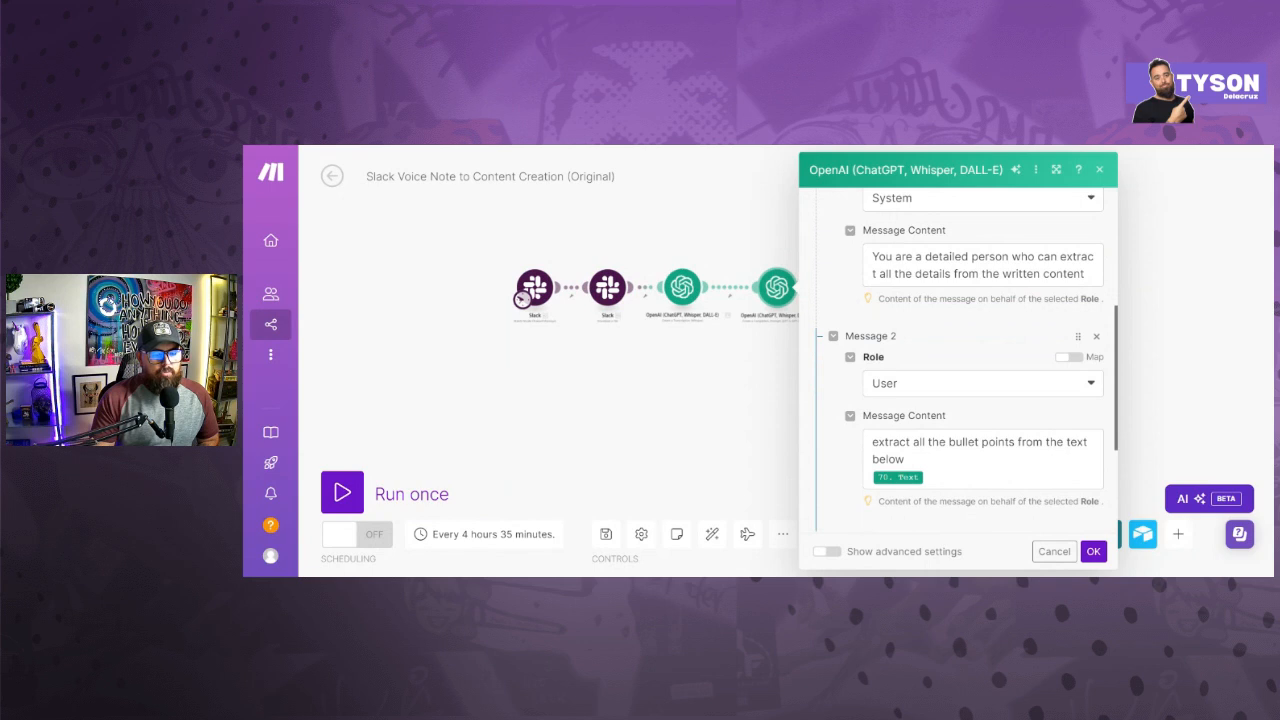
- Remap the transcription's Text item below the bullet-point extraction prompt in the user message and save the completion module
click(930, 477)
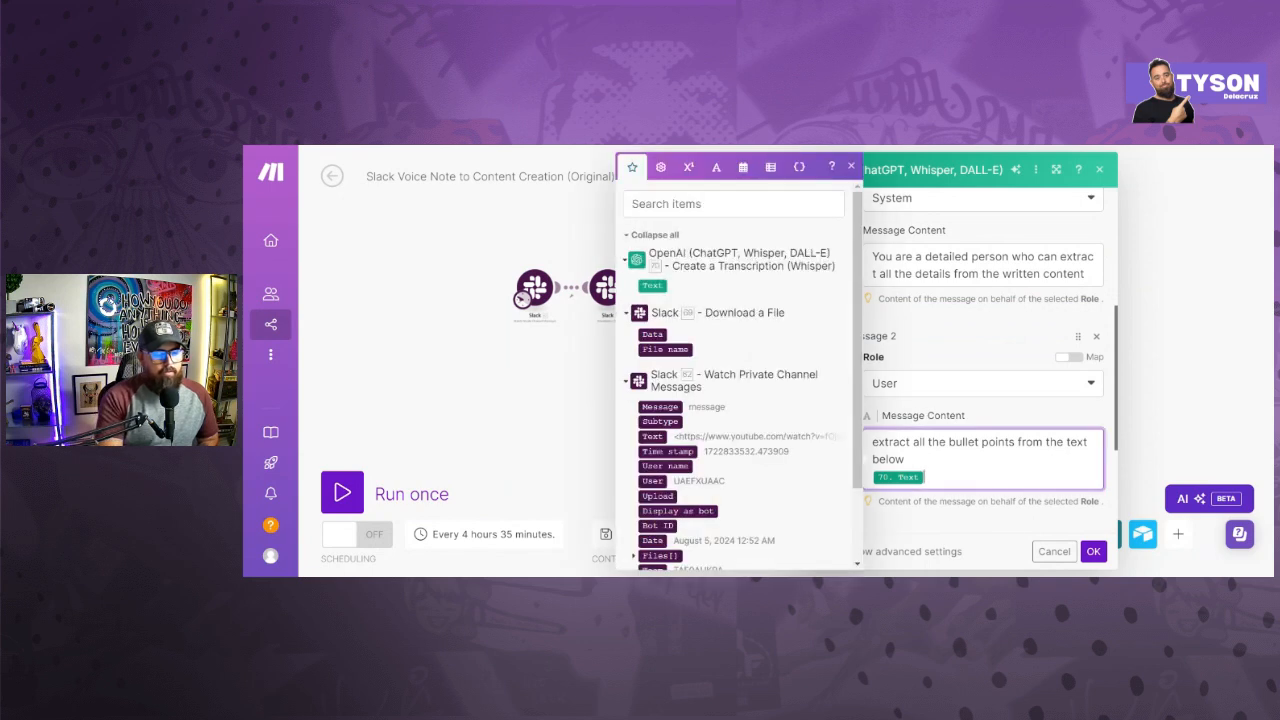
key(BackSpace)
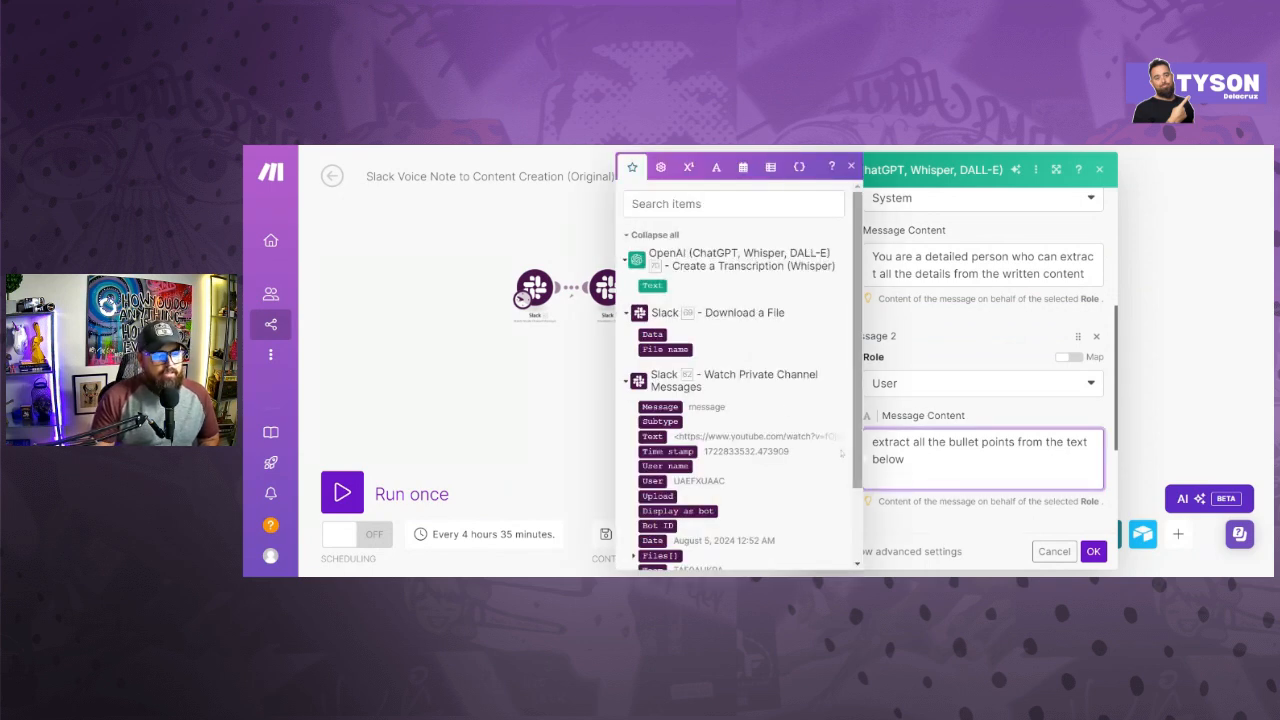
click(652, 285)
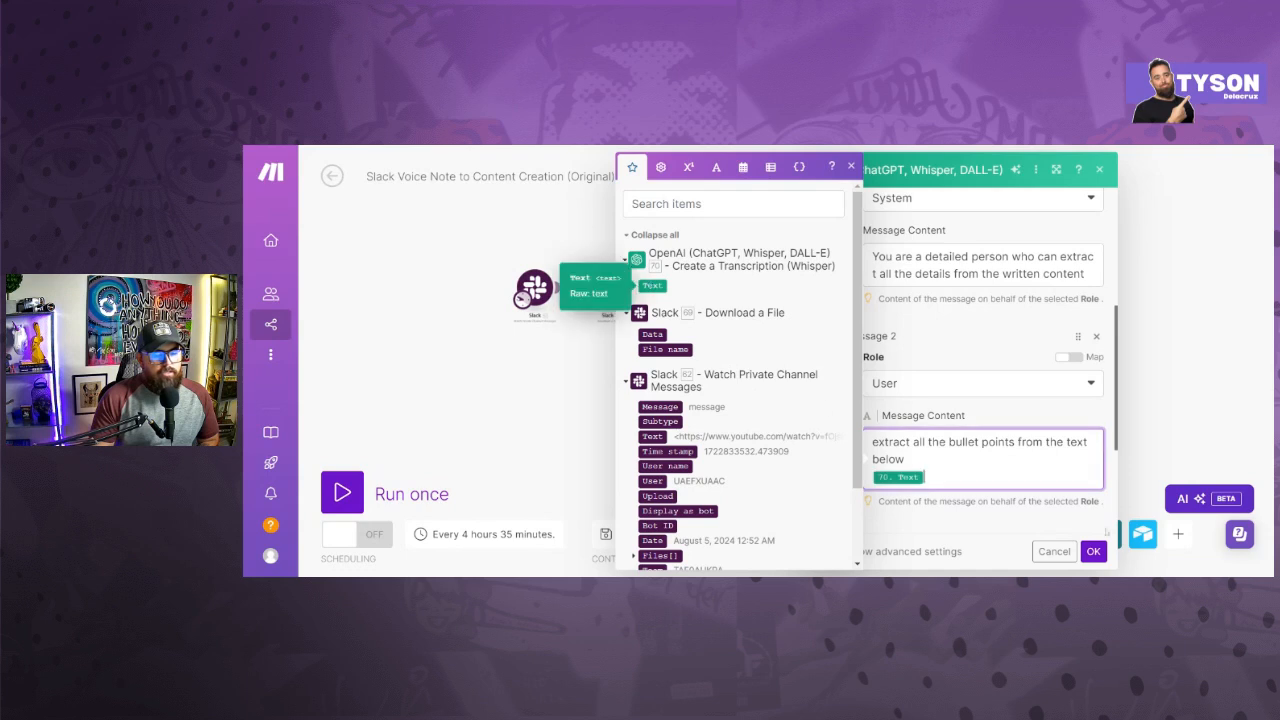
click(1093, 551)
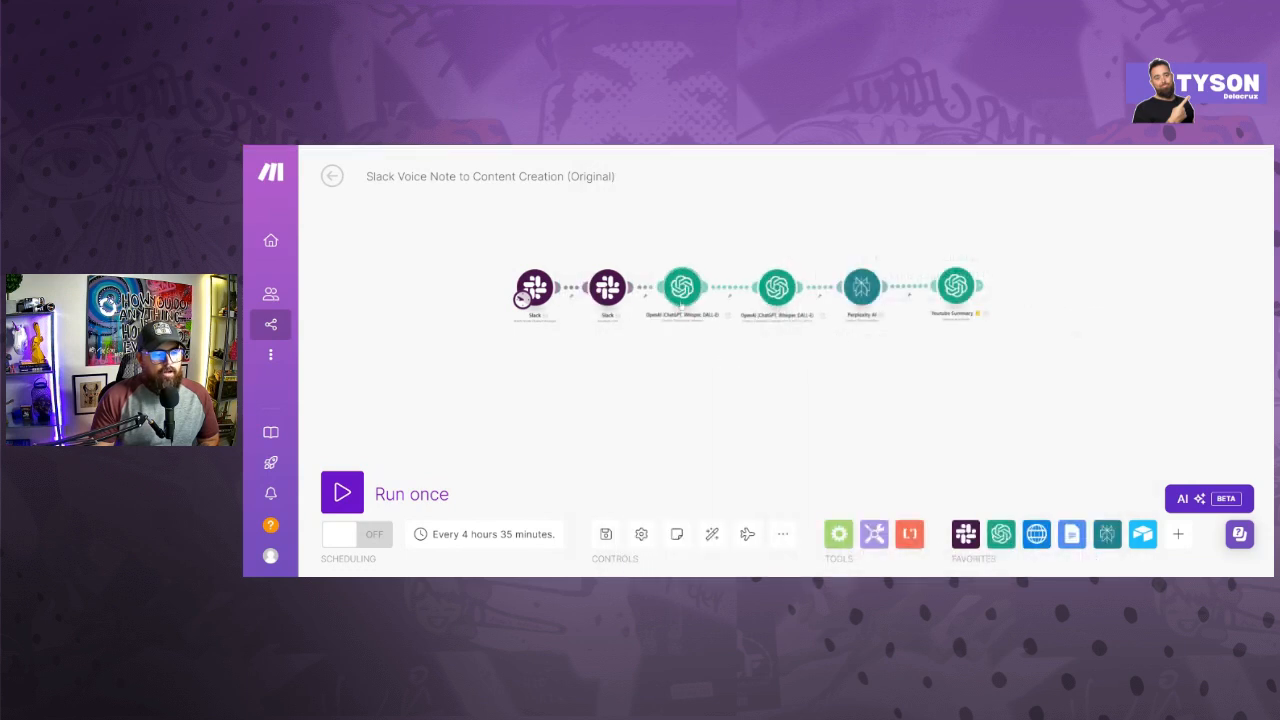
- Review the settings of the Whisper transcription module and the Perplexity AI module in the original scenario
click(681, 300)
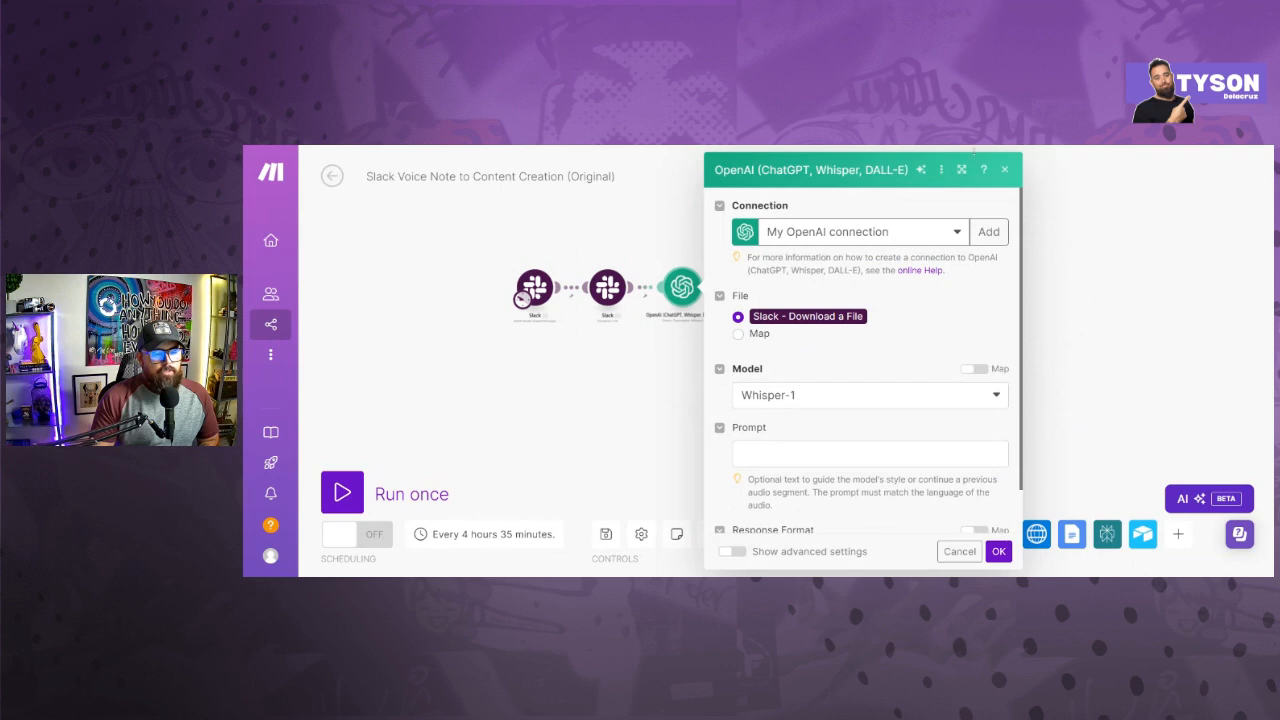
click(1006, 170)
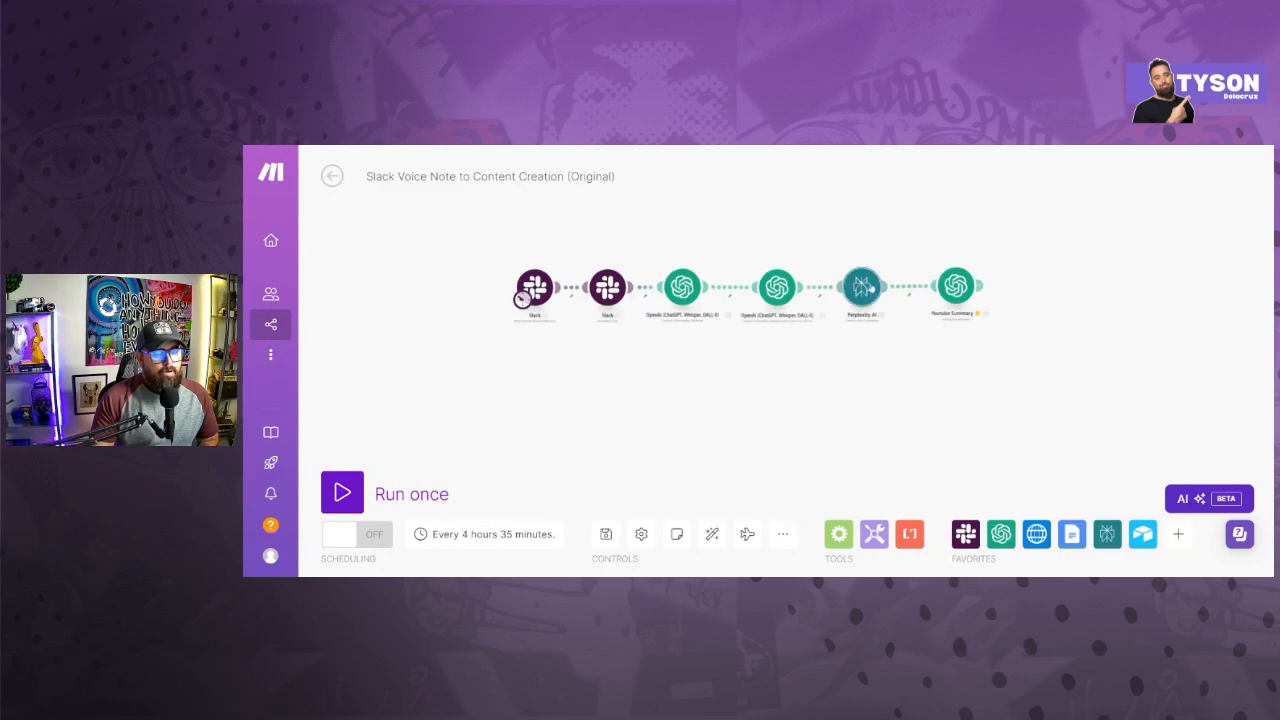
click(862, 288)
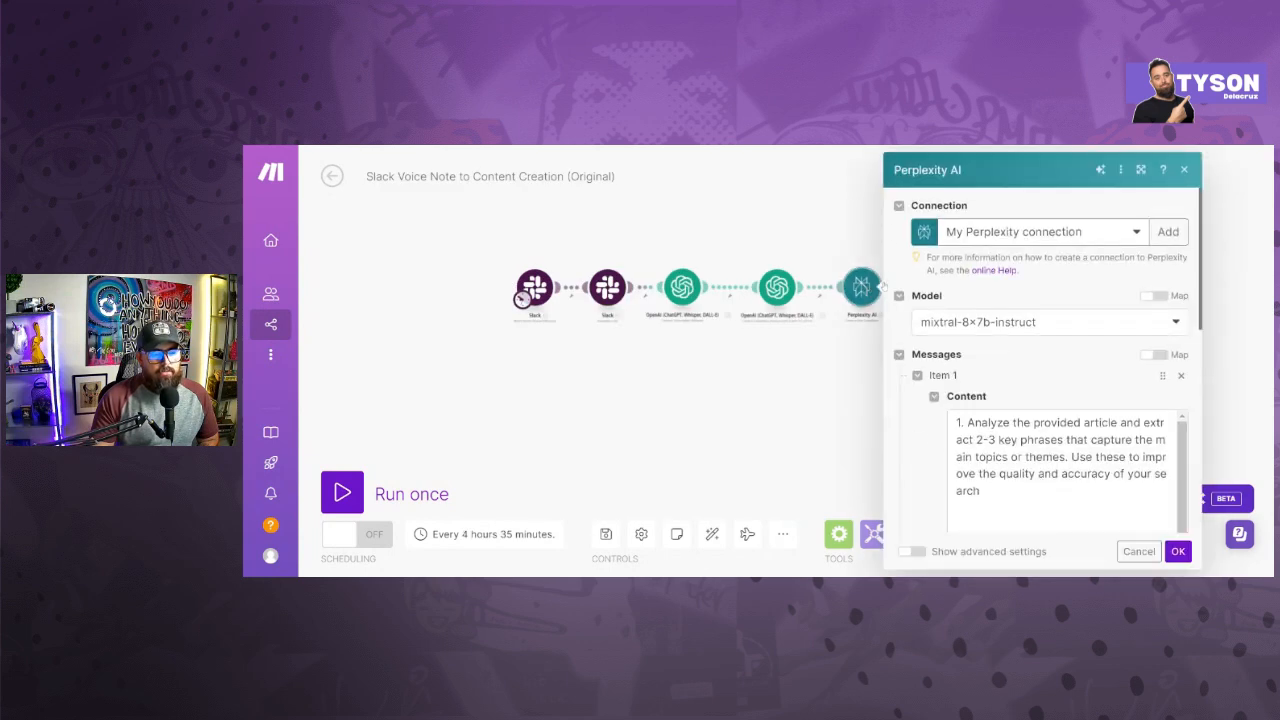
click(1184, 170)
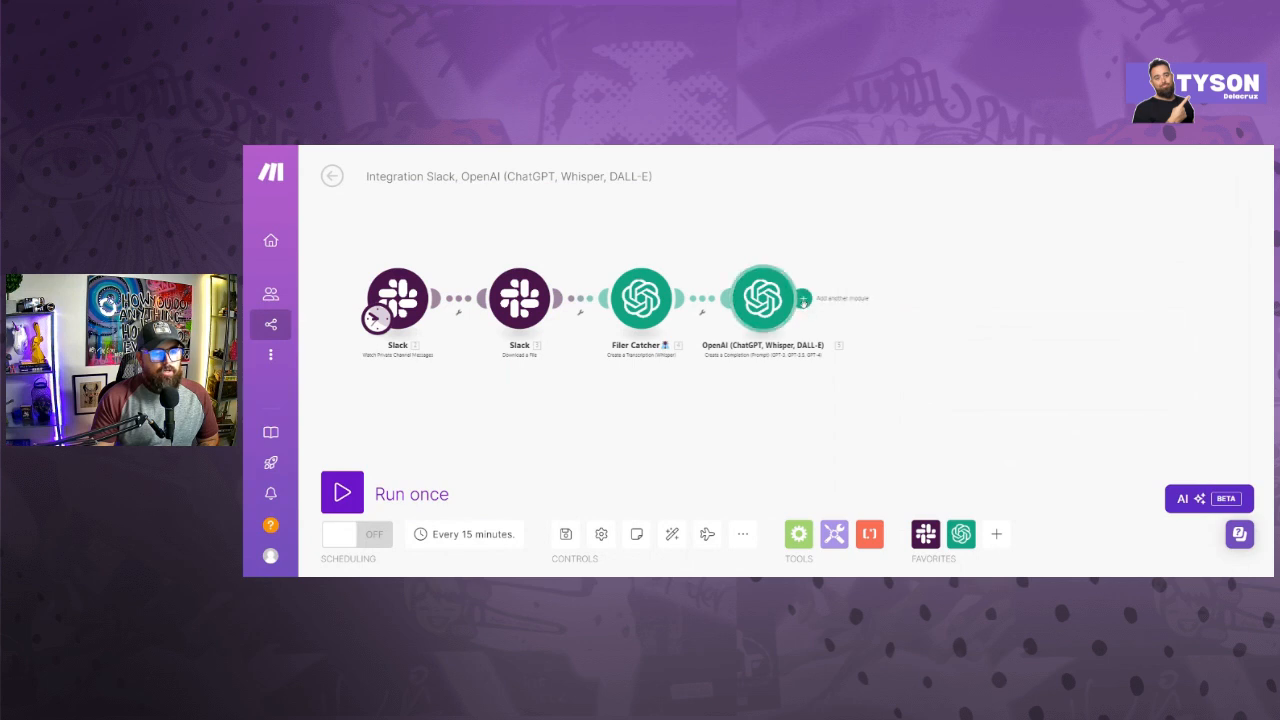
- Add a Perplexity AI Create a Chat Completion module after the OpenAI completion module
click(884, 298)
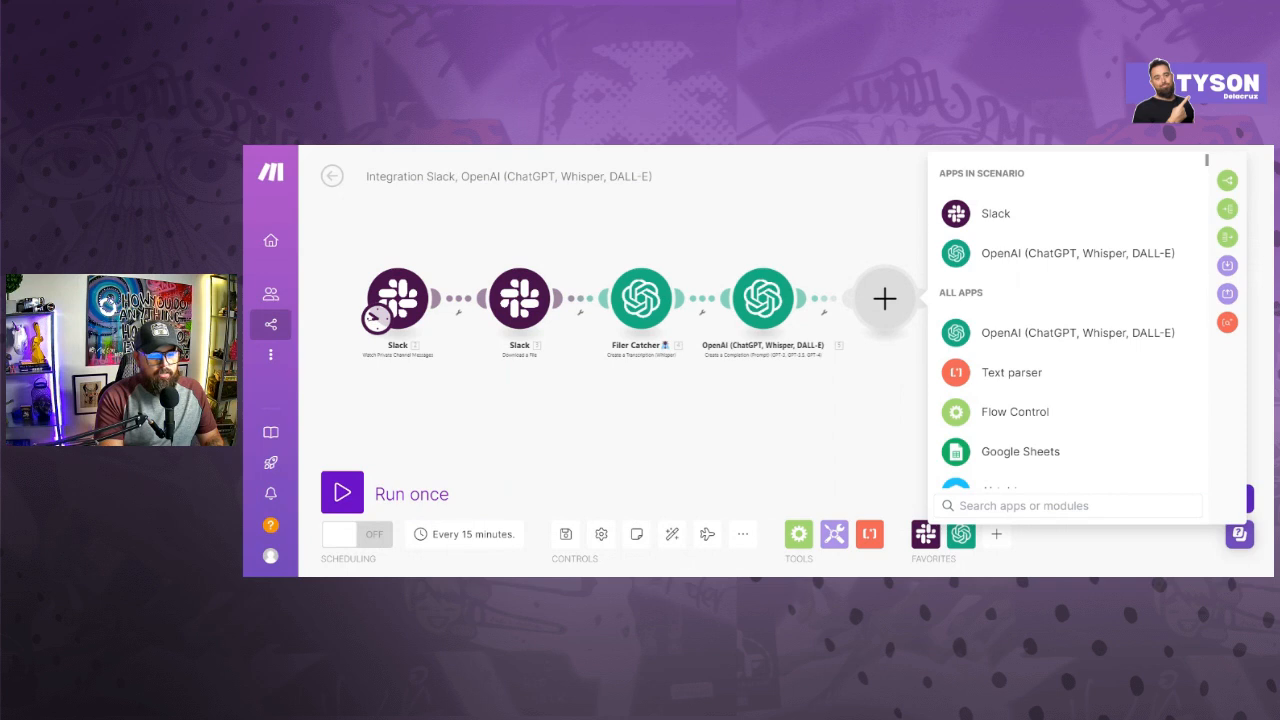
text(p)
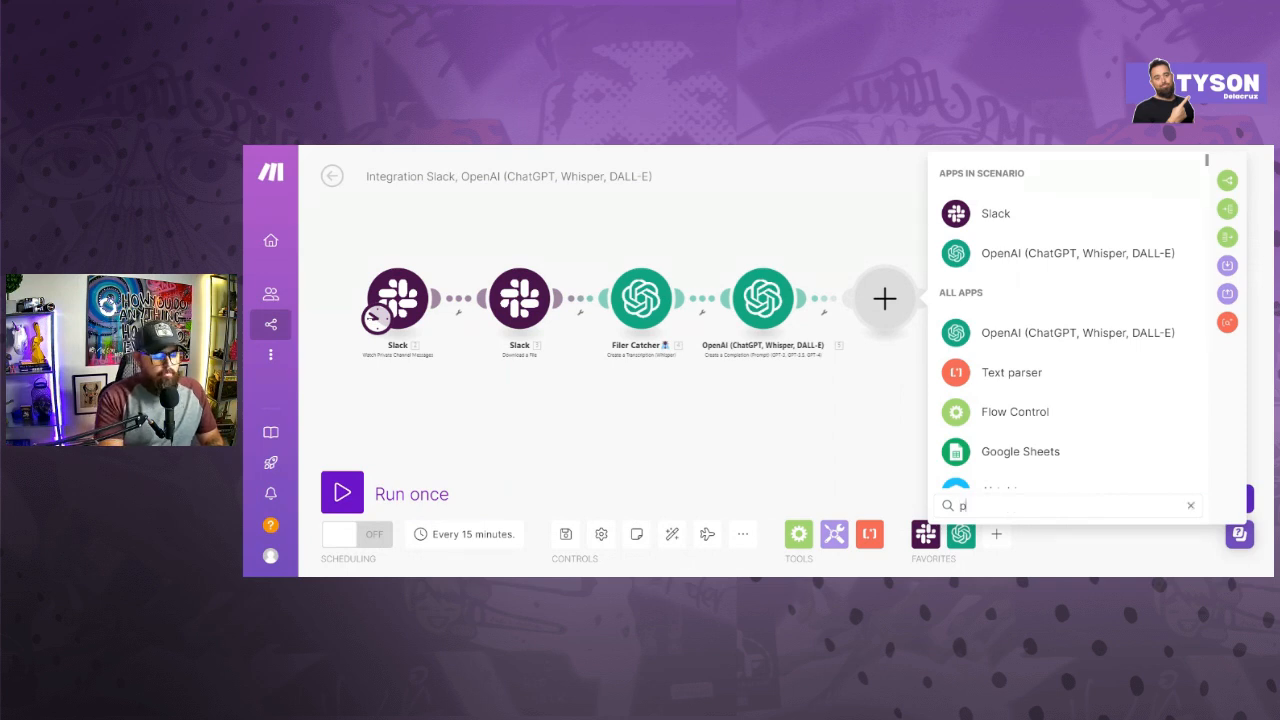
text(er)
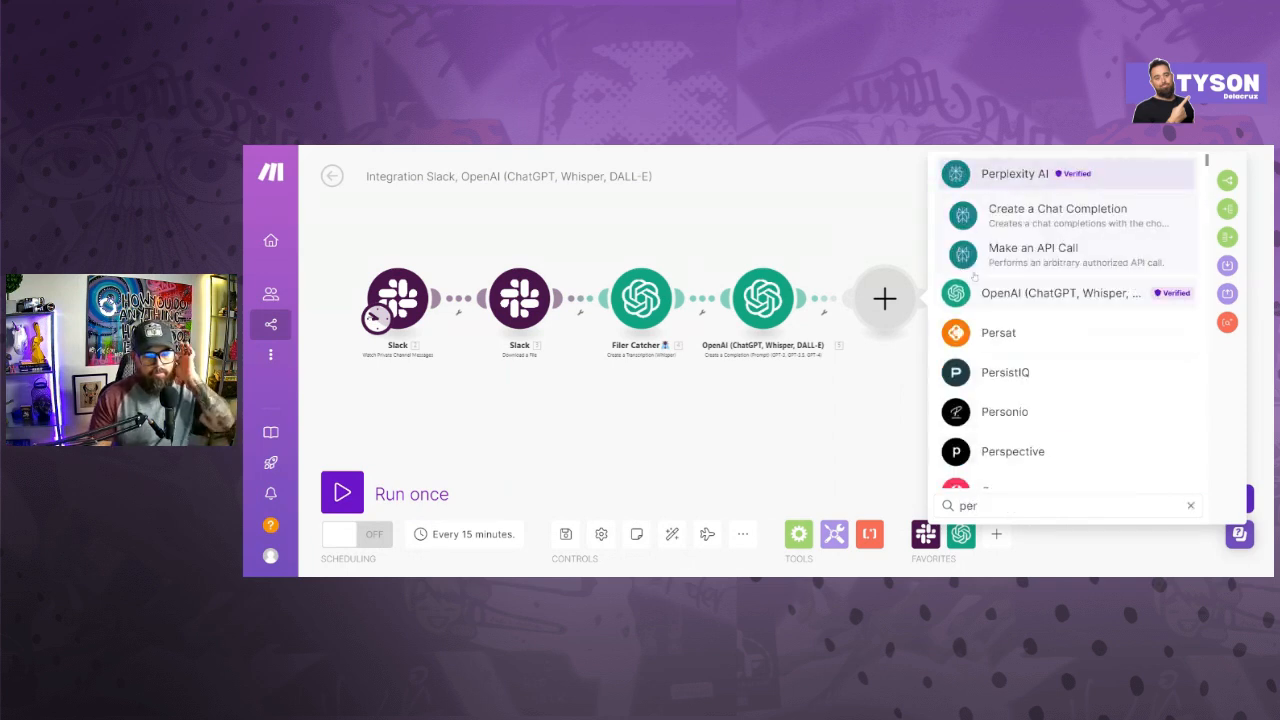
click(1008, 176)
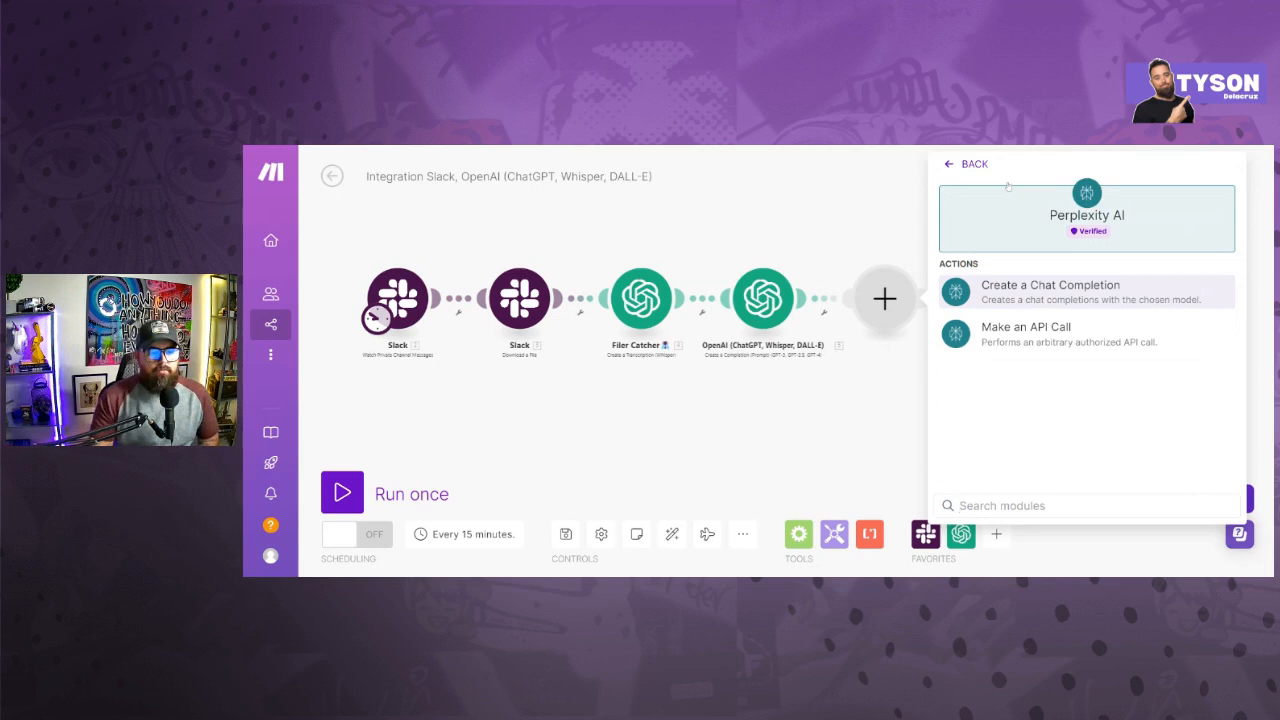
click(1014, 288)
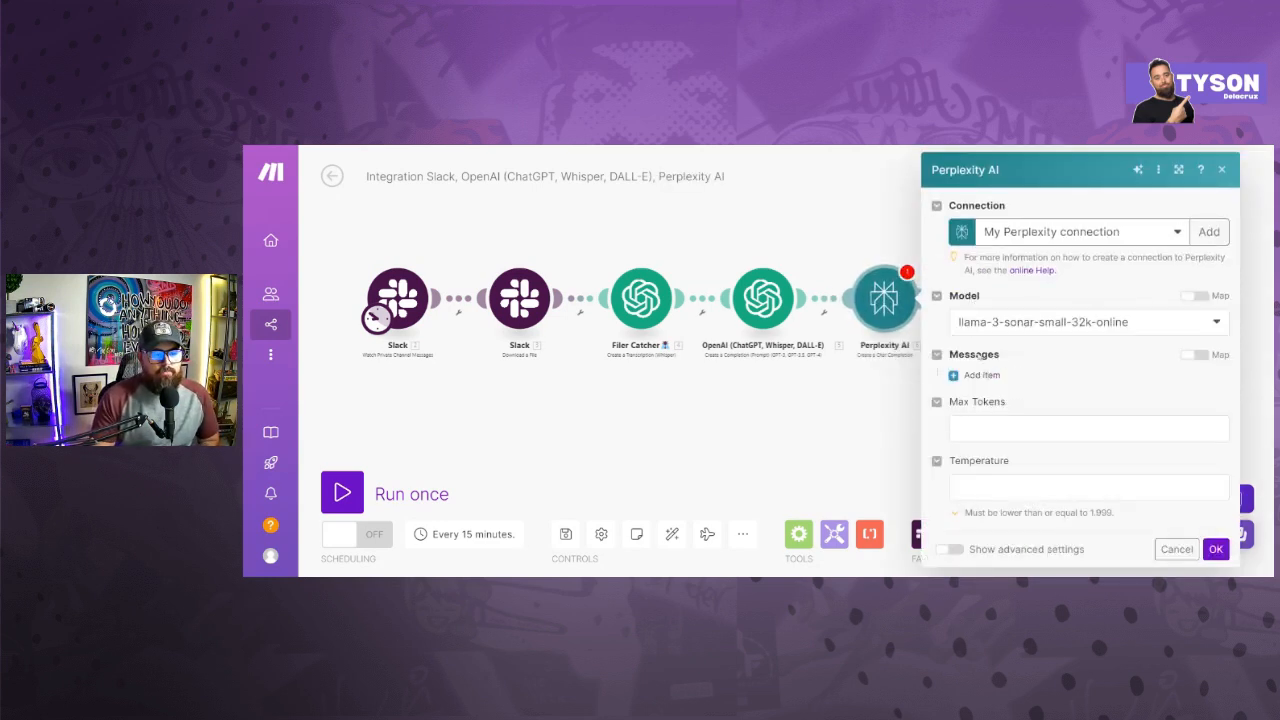
- Set the Perplexity AI module's model to mixtral-8x7b-instruct
click(1010, 428)
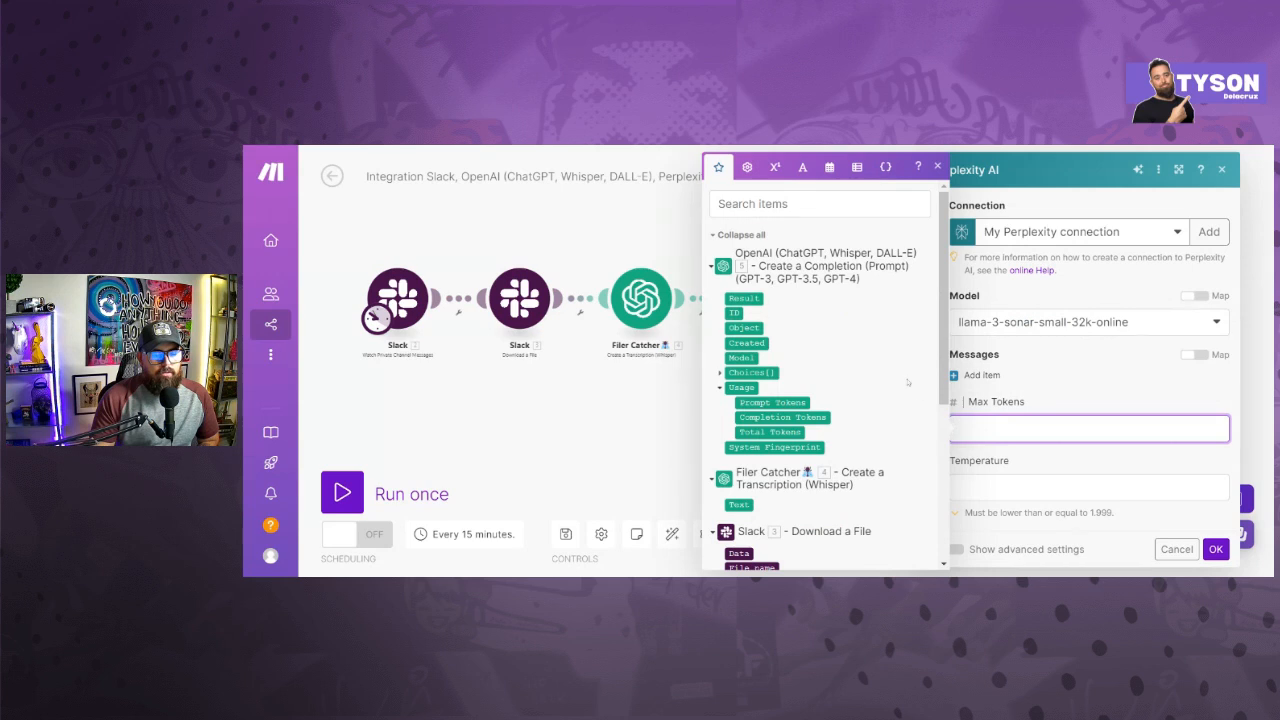
click(1030, 390)
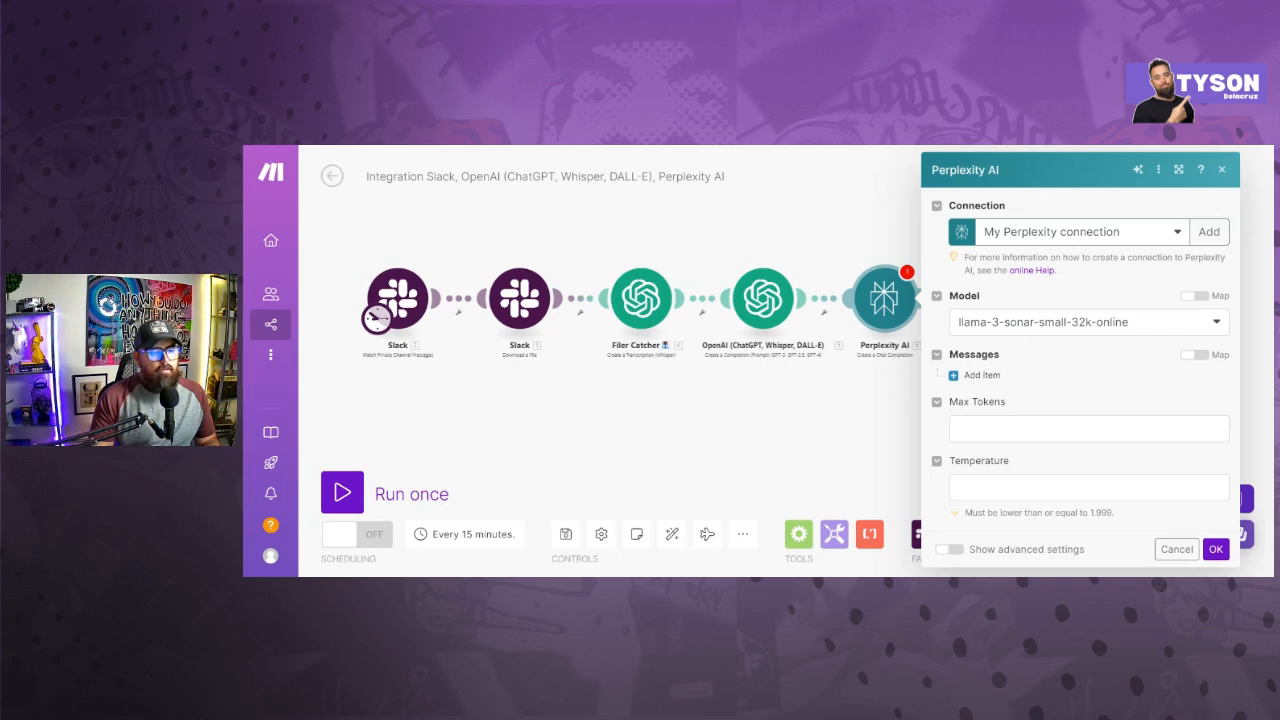
click(991, 321)
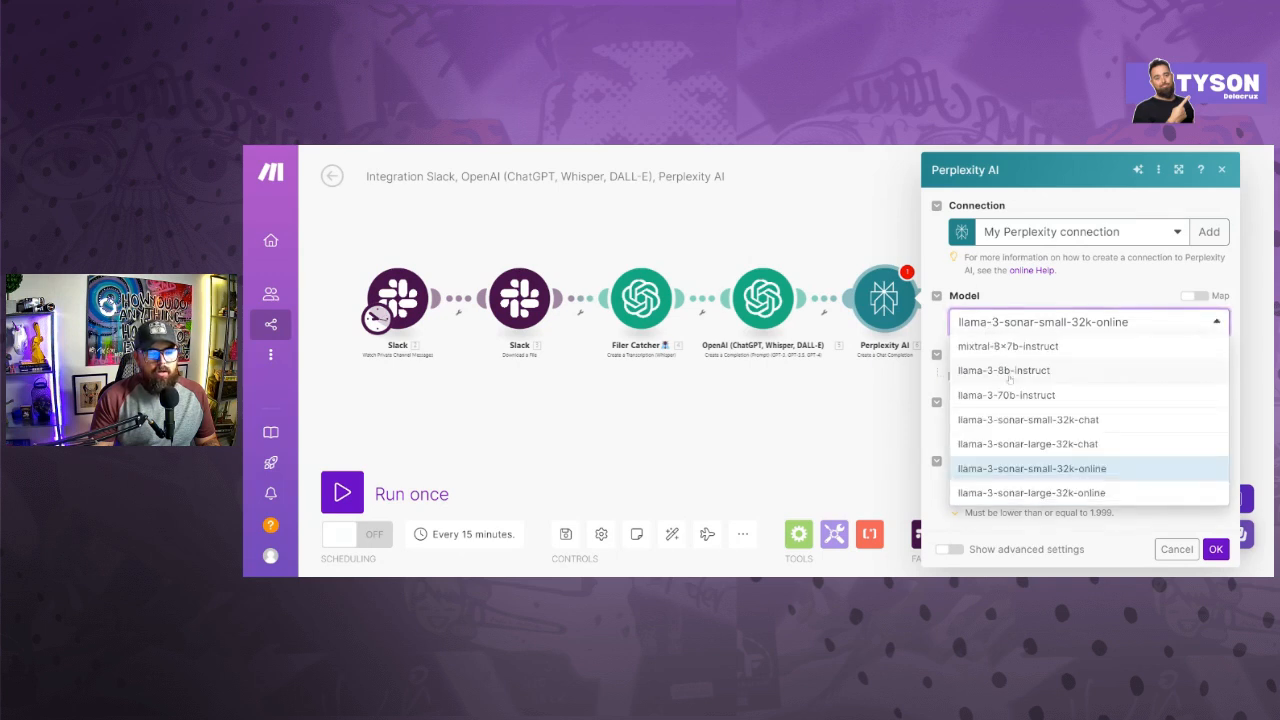
click(1015, 348)
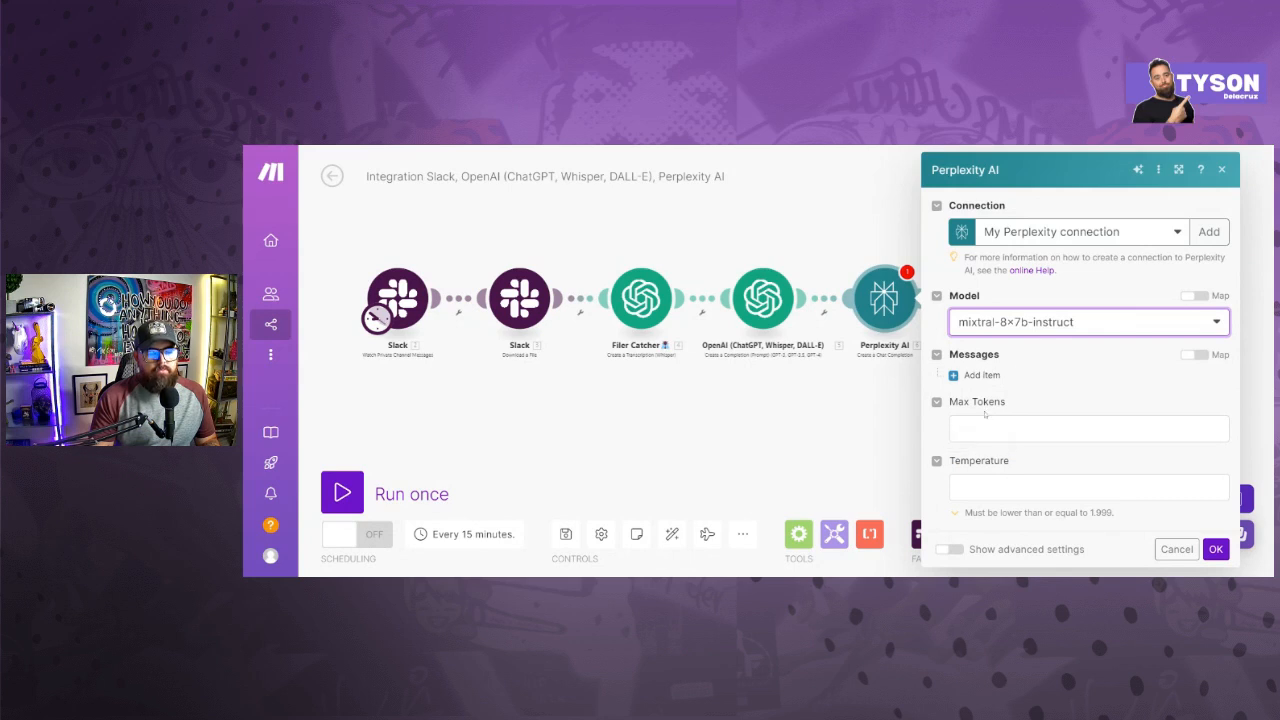
- Add a message containing the copied Recent Insights prompt and replace its article placeholder with the Filer Catcher transcription's Text item
click(960, 375)
click(1105, 422)
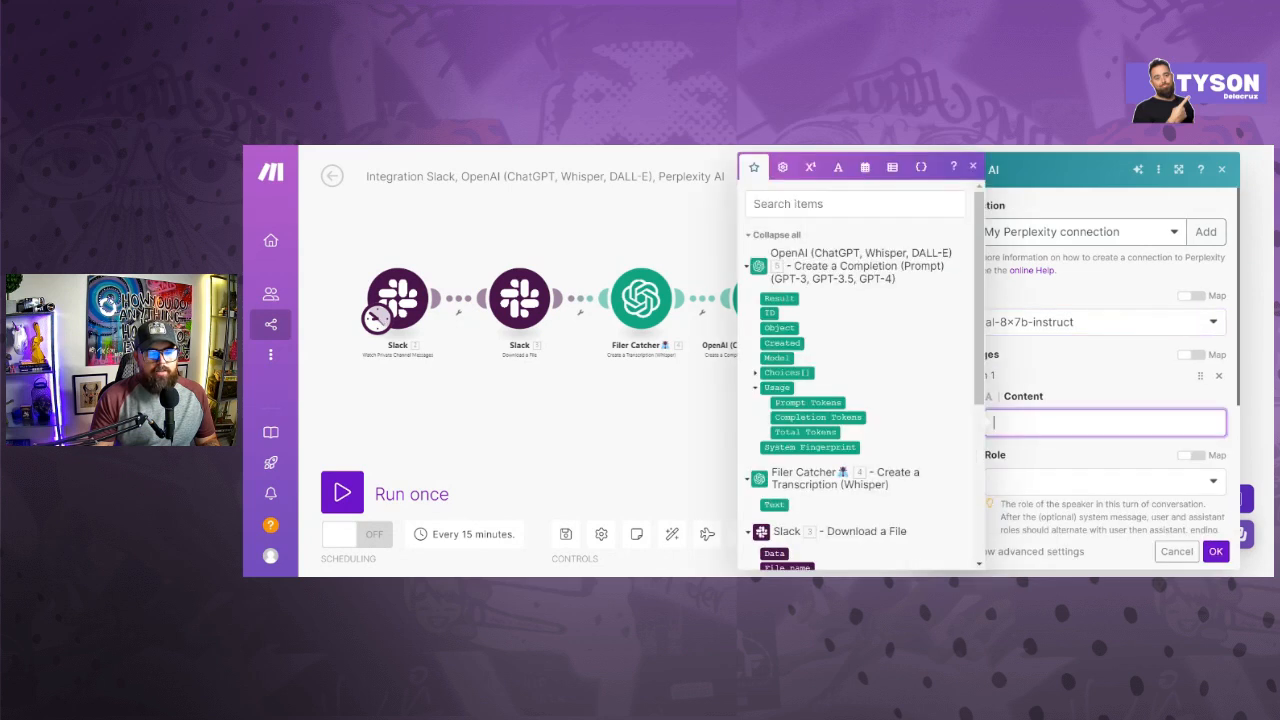
key(ctrl+v)
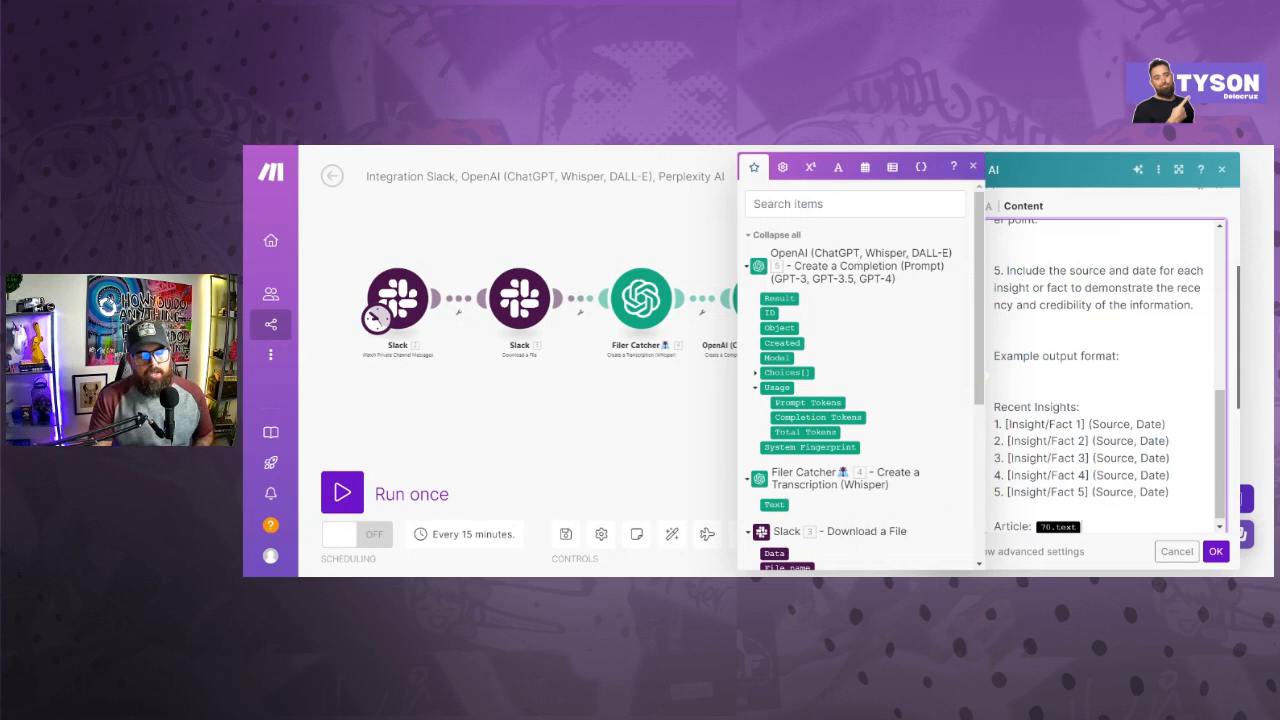
scroll(1105, 375, up, 10)
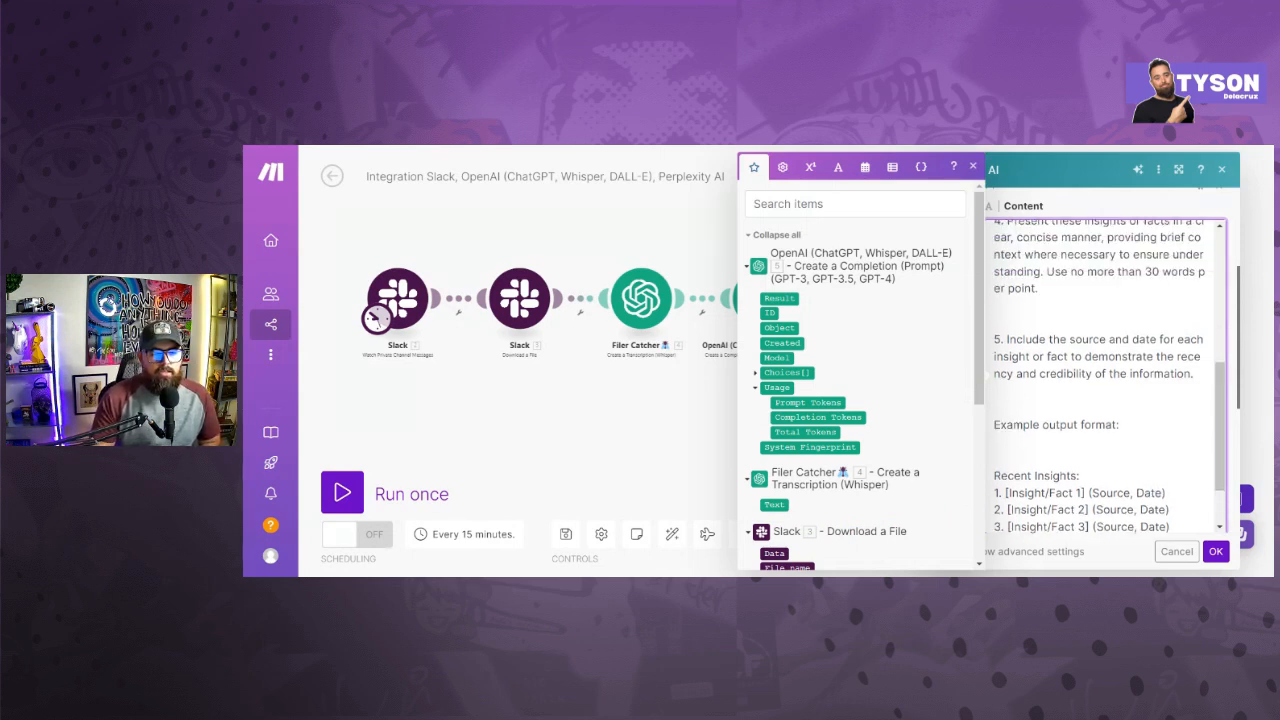
scroll(1091, 433, down, 10)
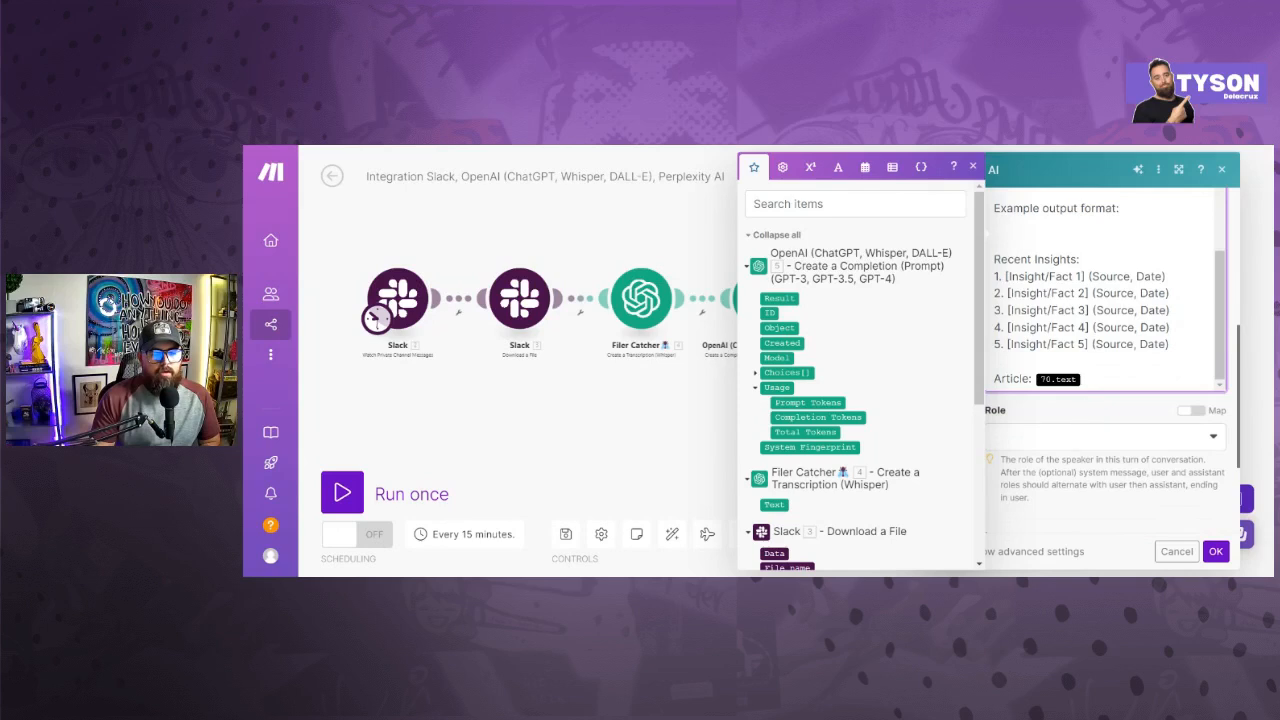
key(BackSpace)
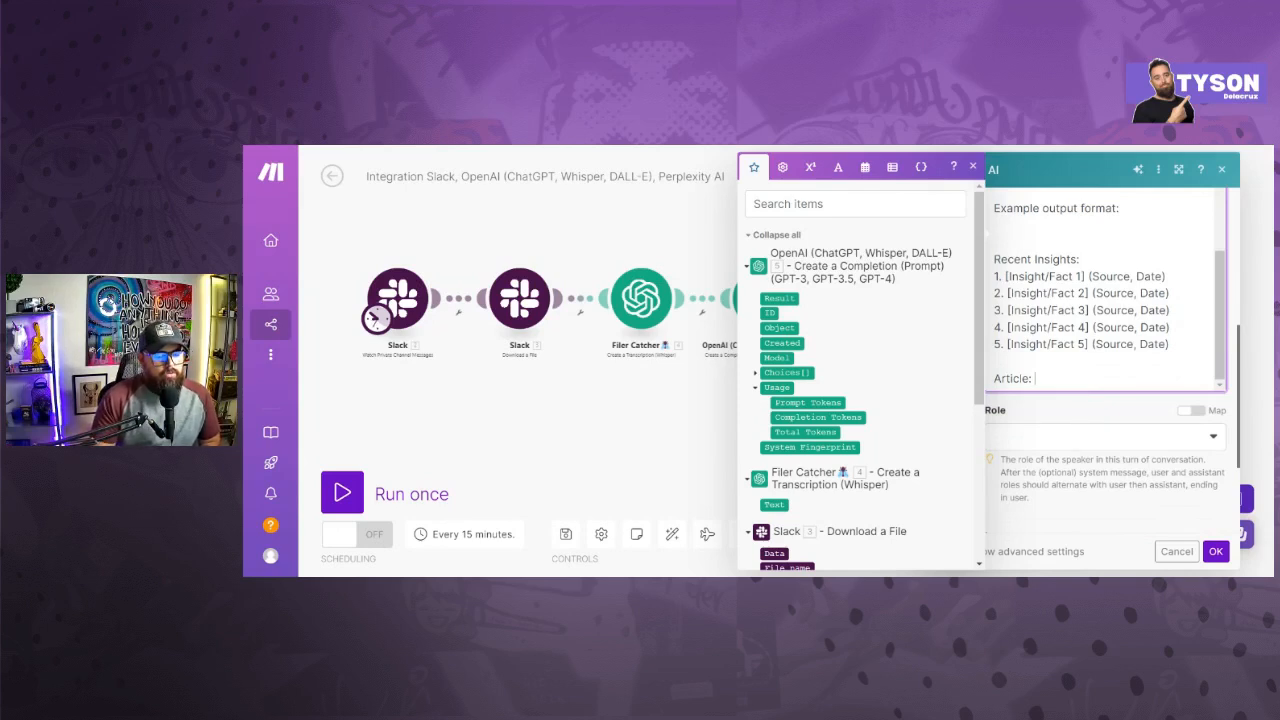
click(777, 505)
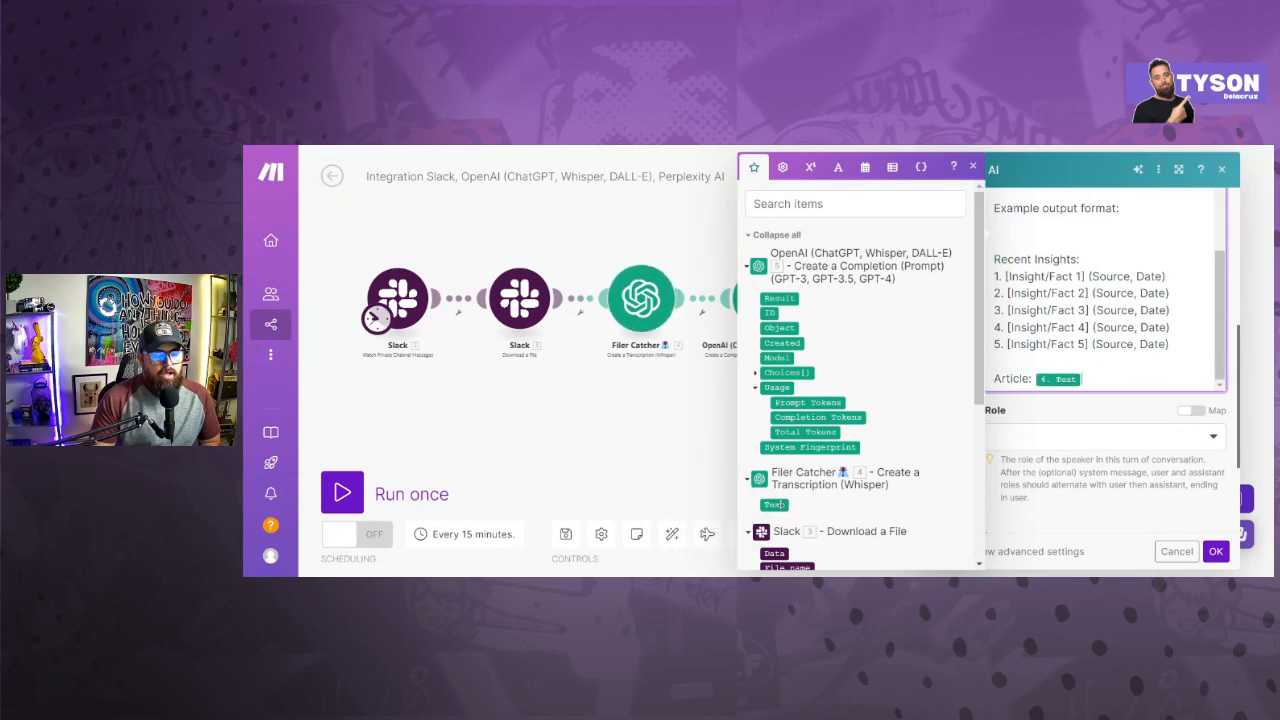
- Set the Perplexity message's role to User and save the module
click(1215, 555)
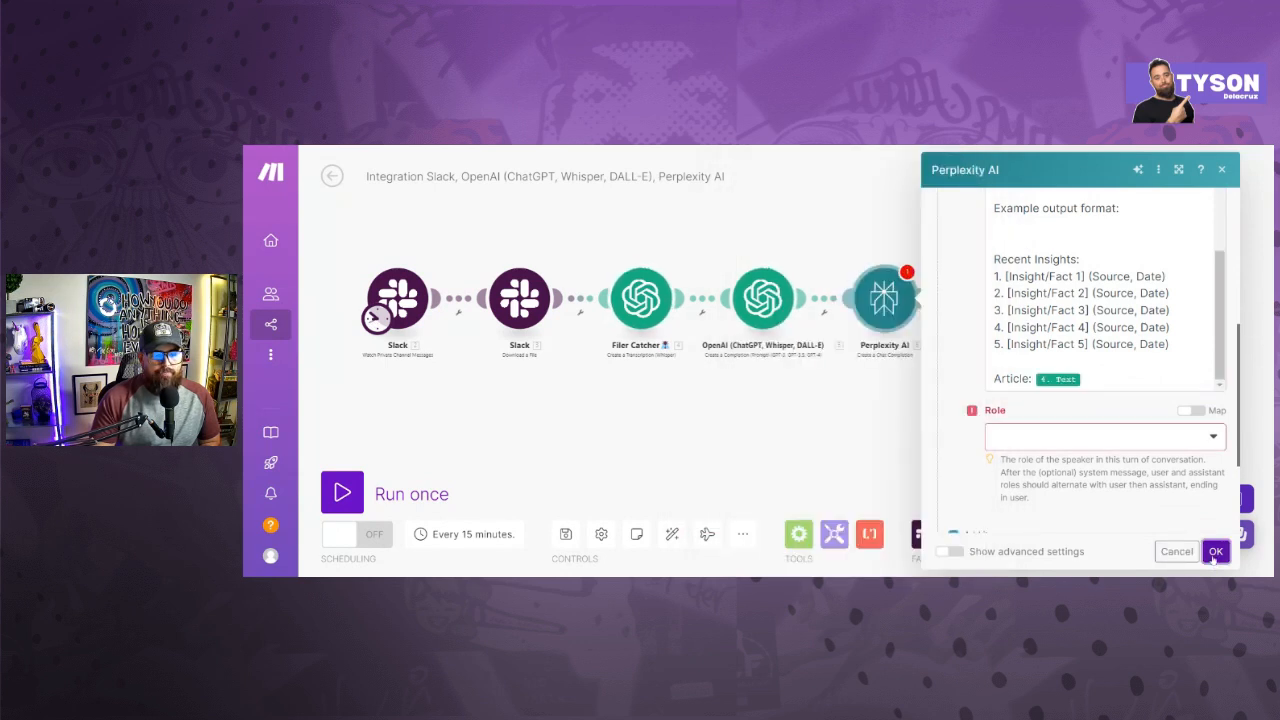
click(1155, 441)
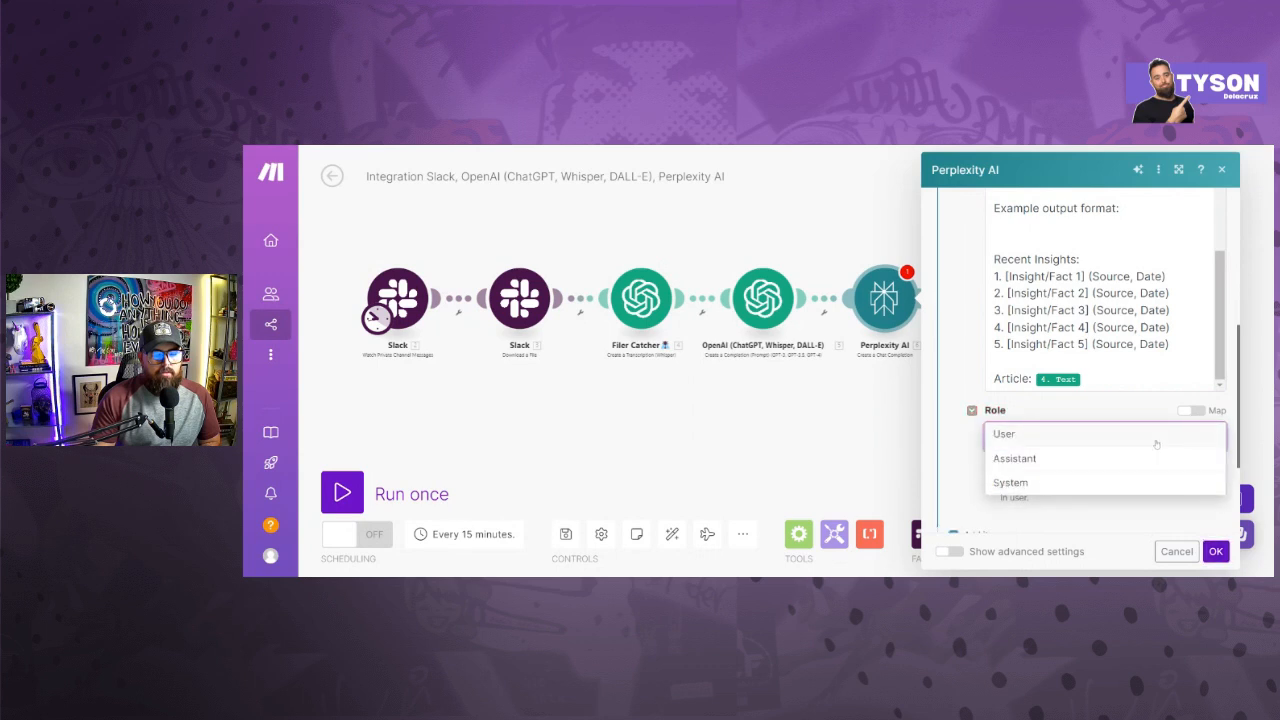
click(1112, 443)
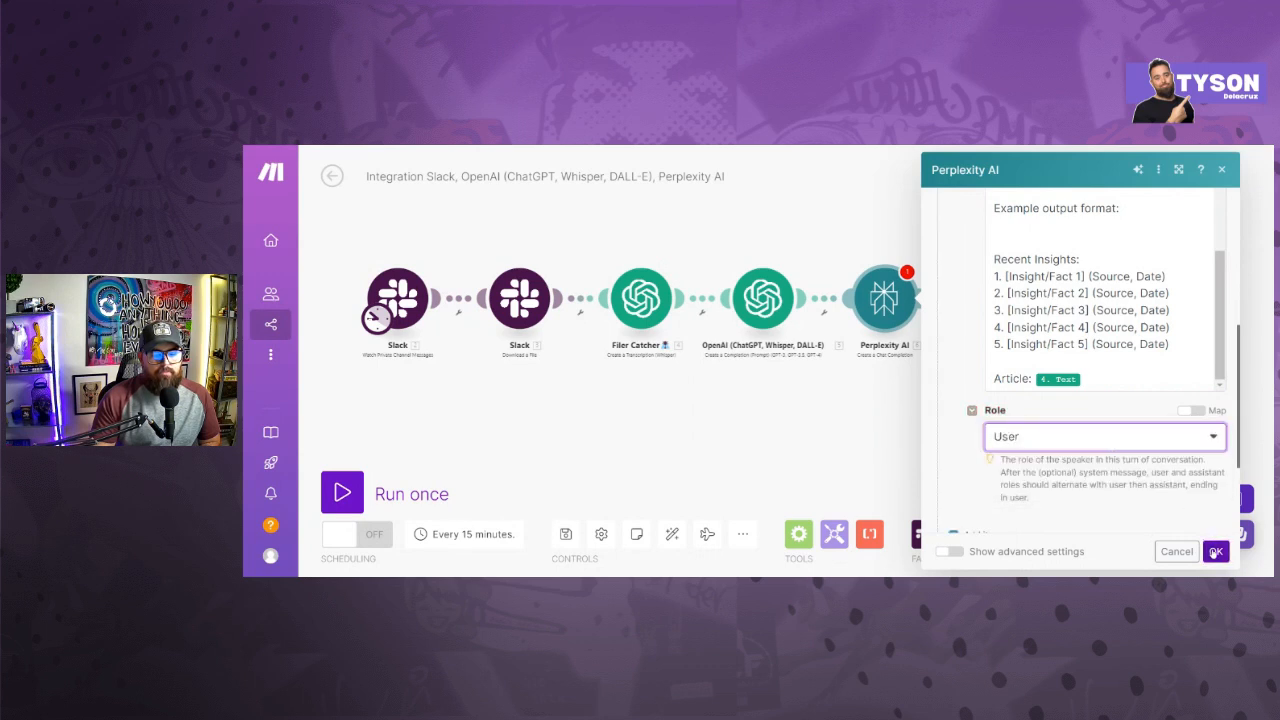
click(1214, 551)
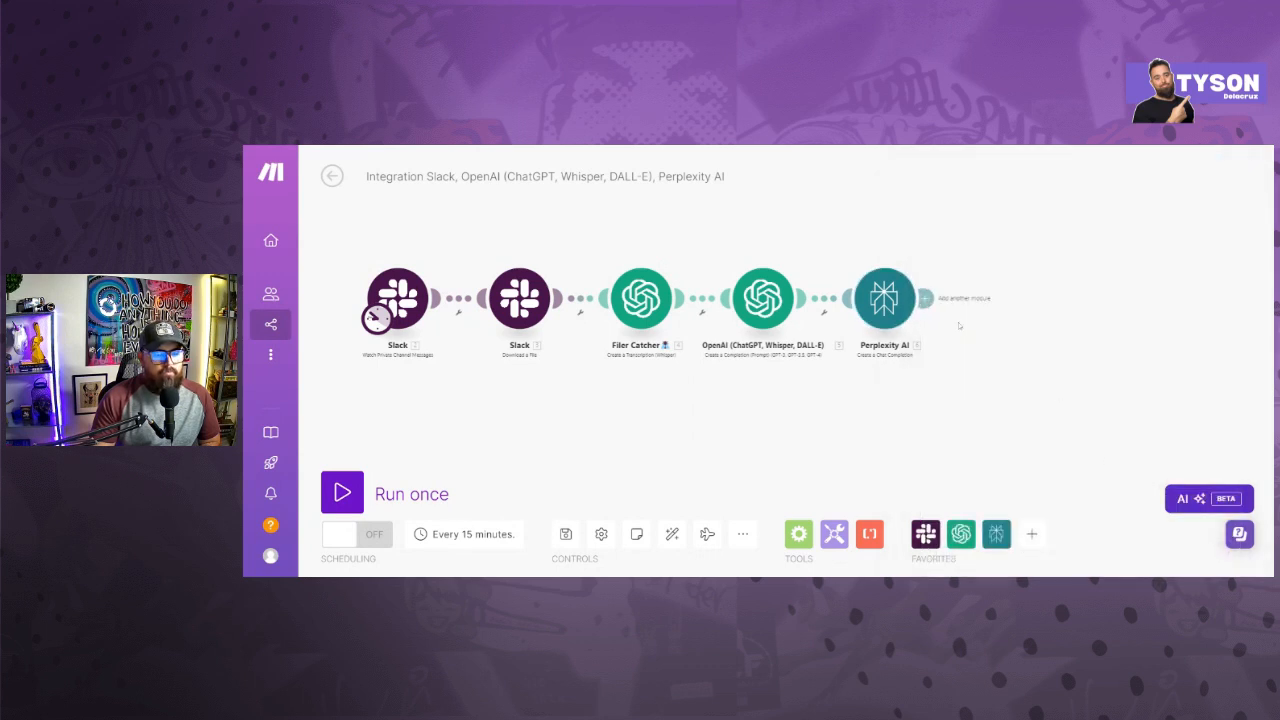
click(929, 301)
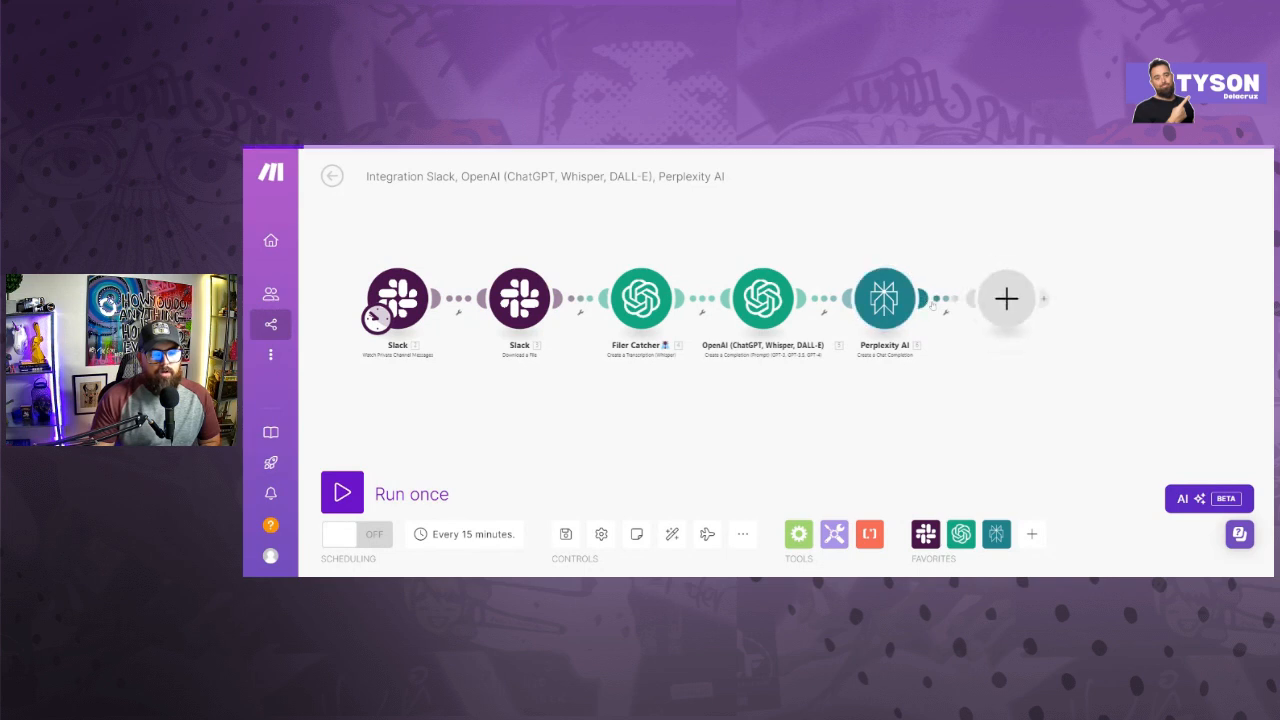
click(862, 256)
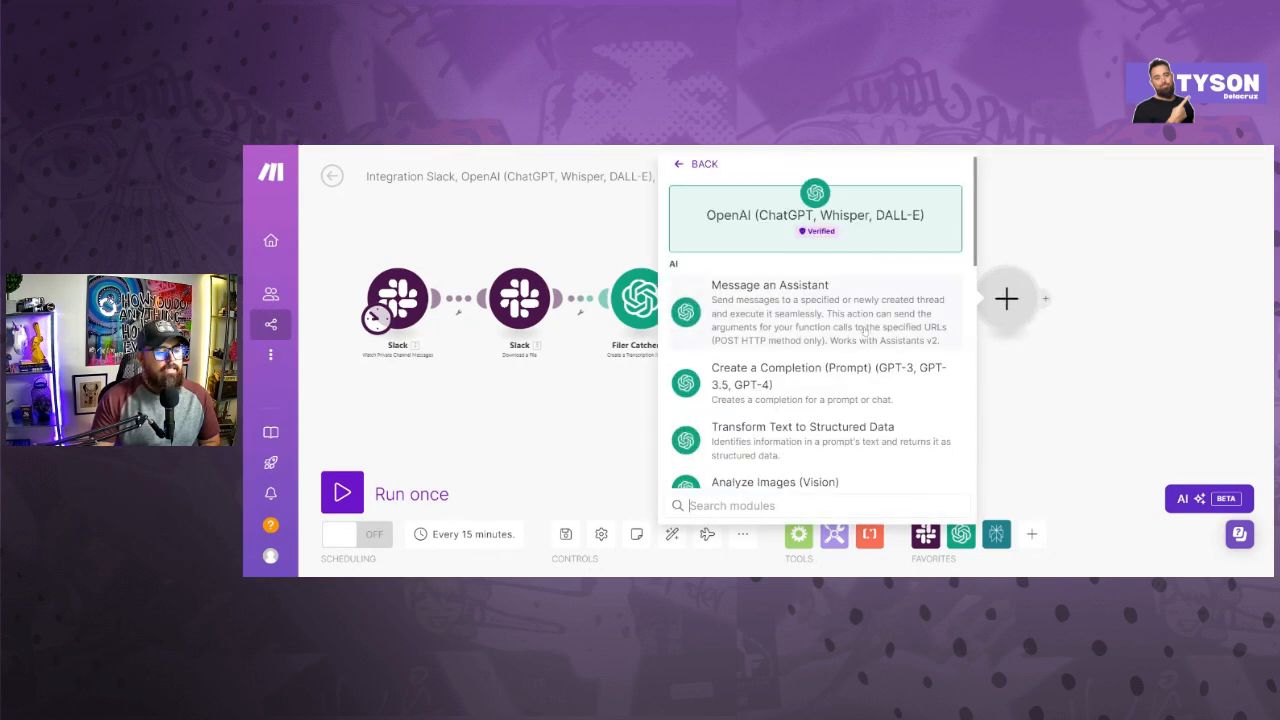
scroll(866, 332, down, 1)
click(821, 320)
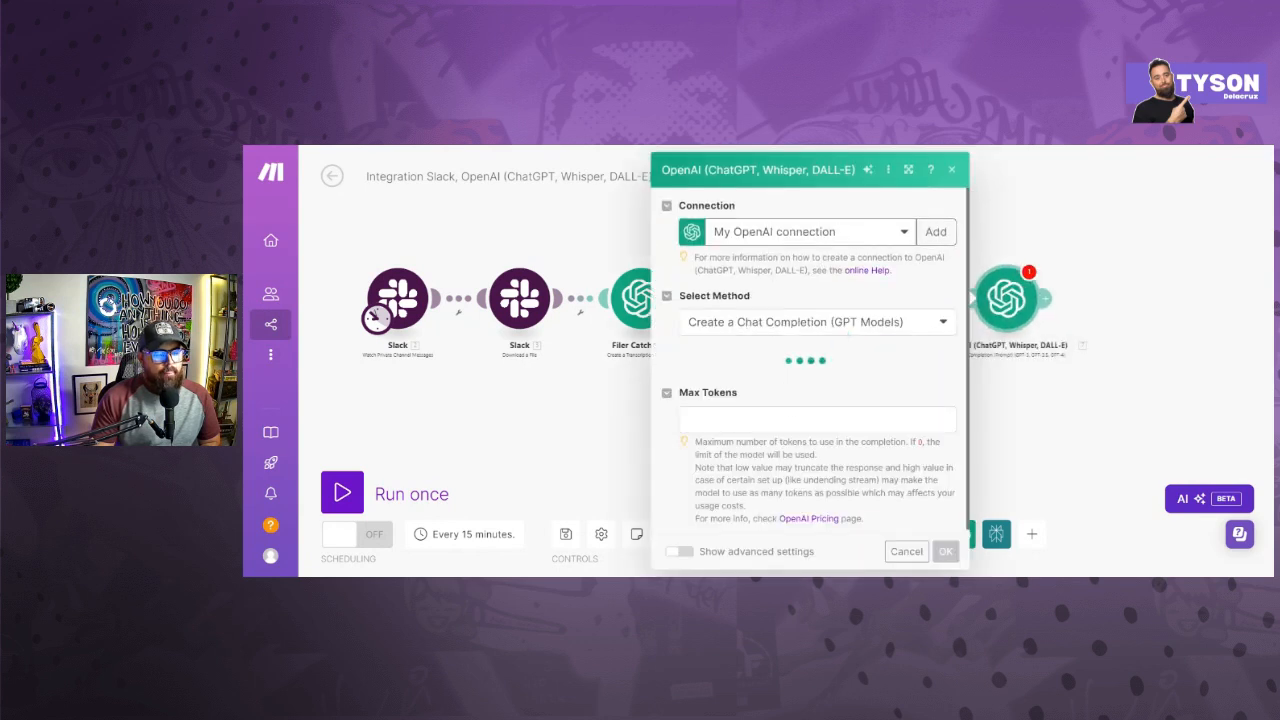
click(812, 382)
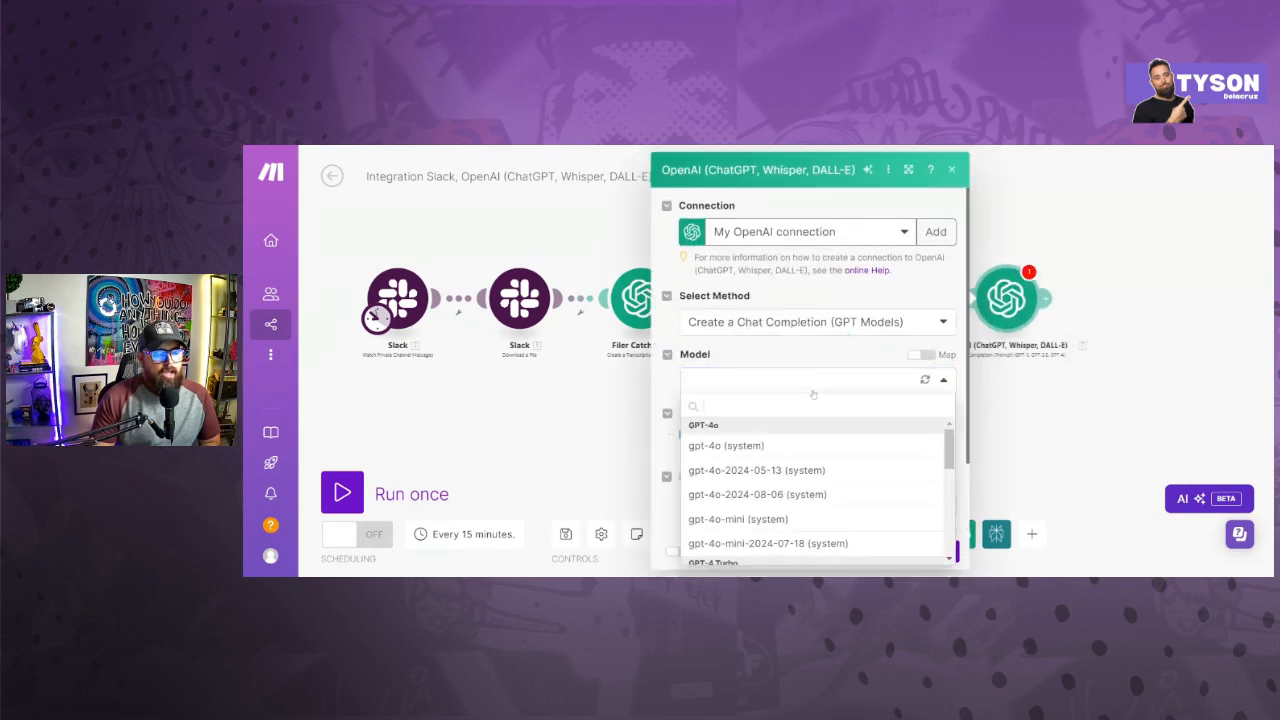
click(805, 447)
scroll(804, 413, down, 1)
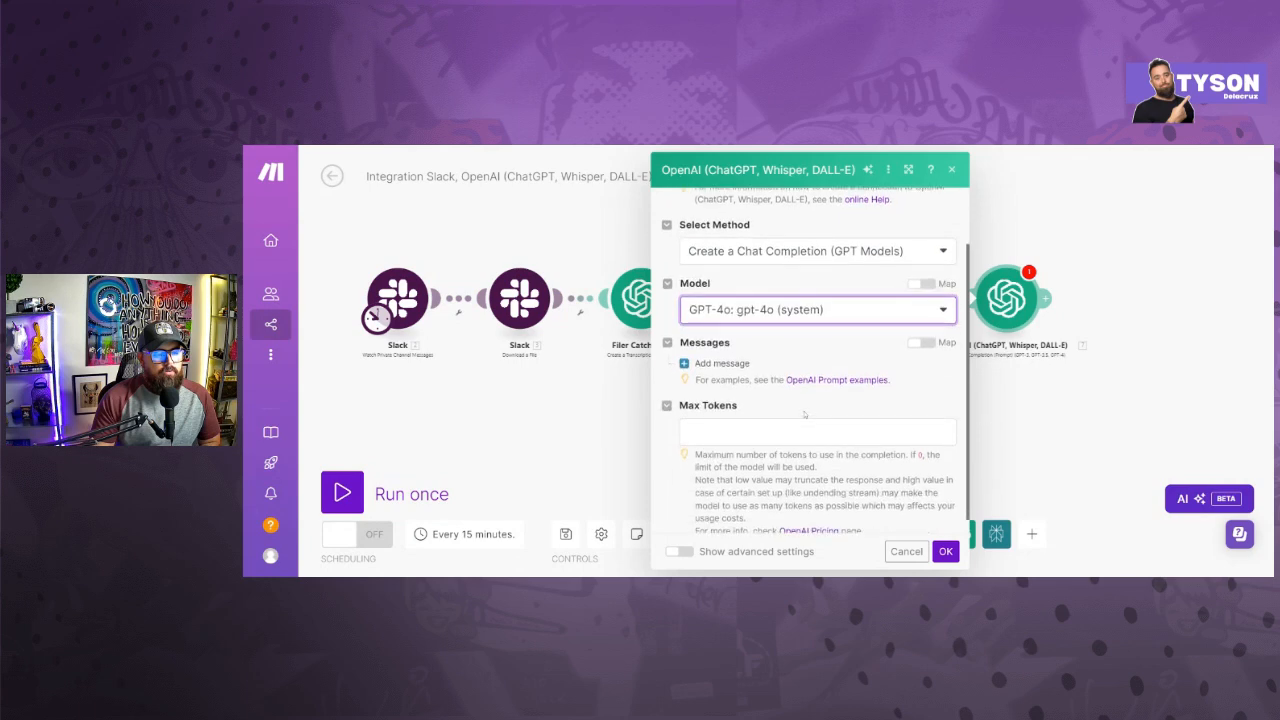
click(945, 551)
right_click(1005, 305)
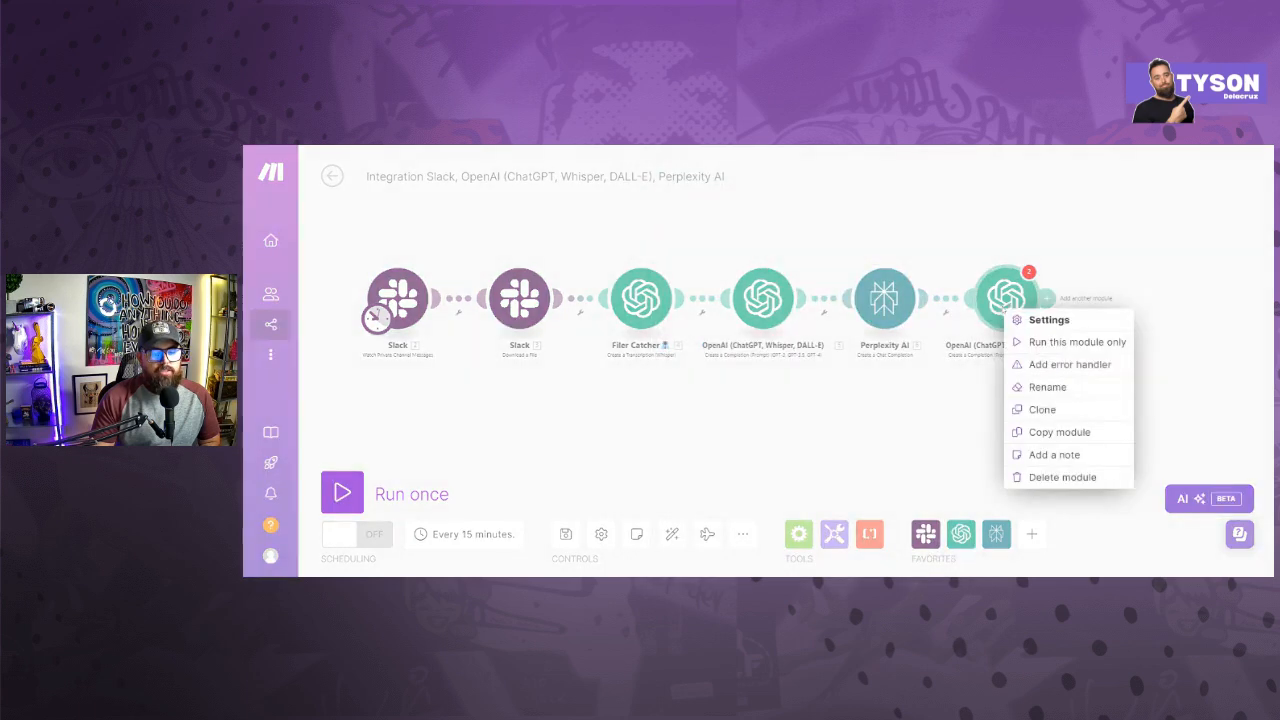
click(1062, 477)
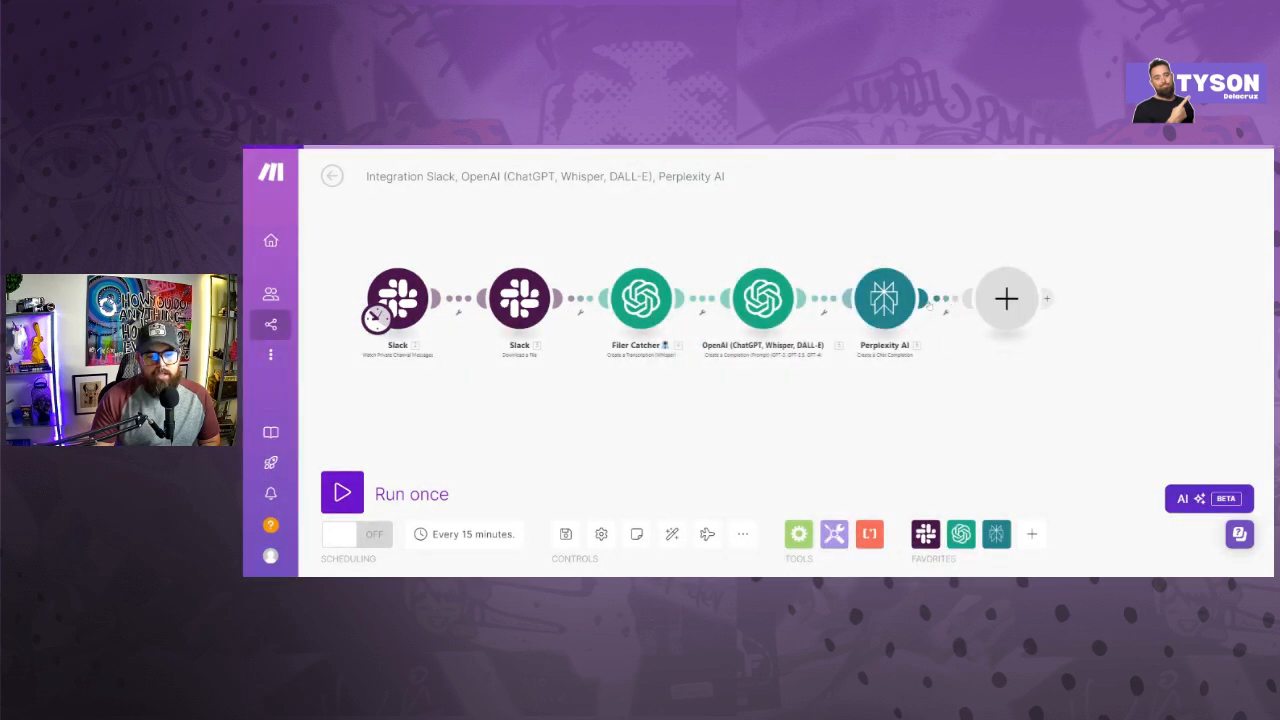
- Add an OpenAI Message an Assistant module after the Perplexity AI module
click(1006, 298)
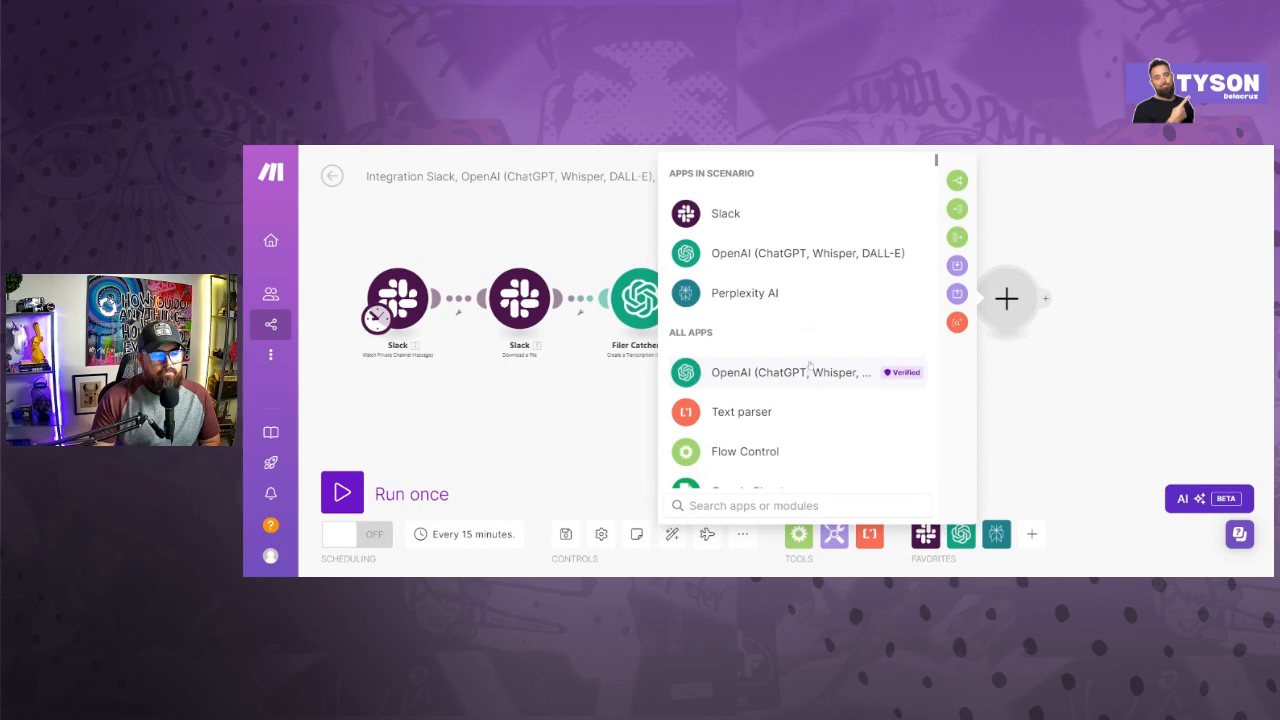
click(816, 255)
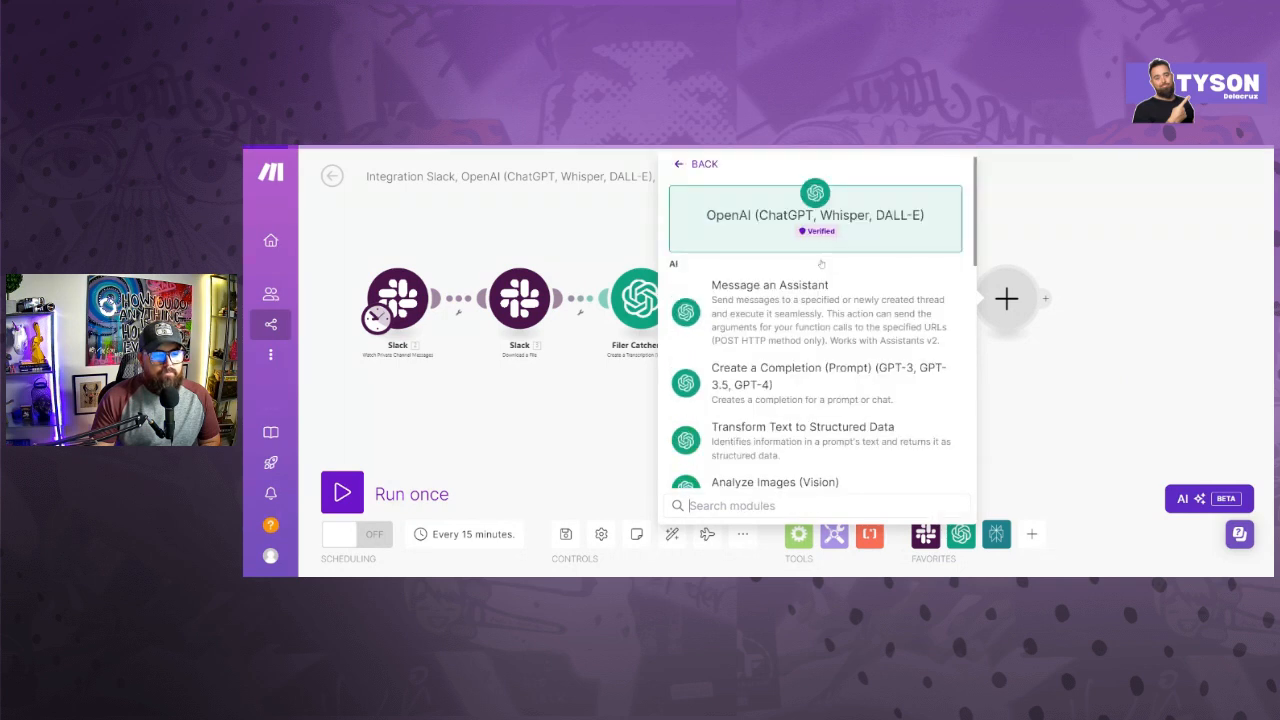
click(778, 302)
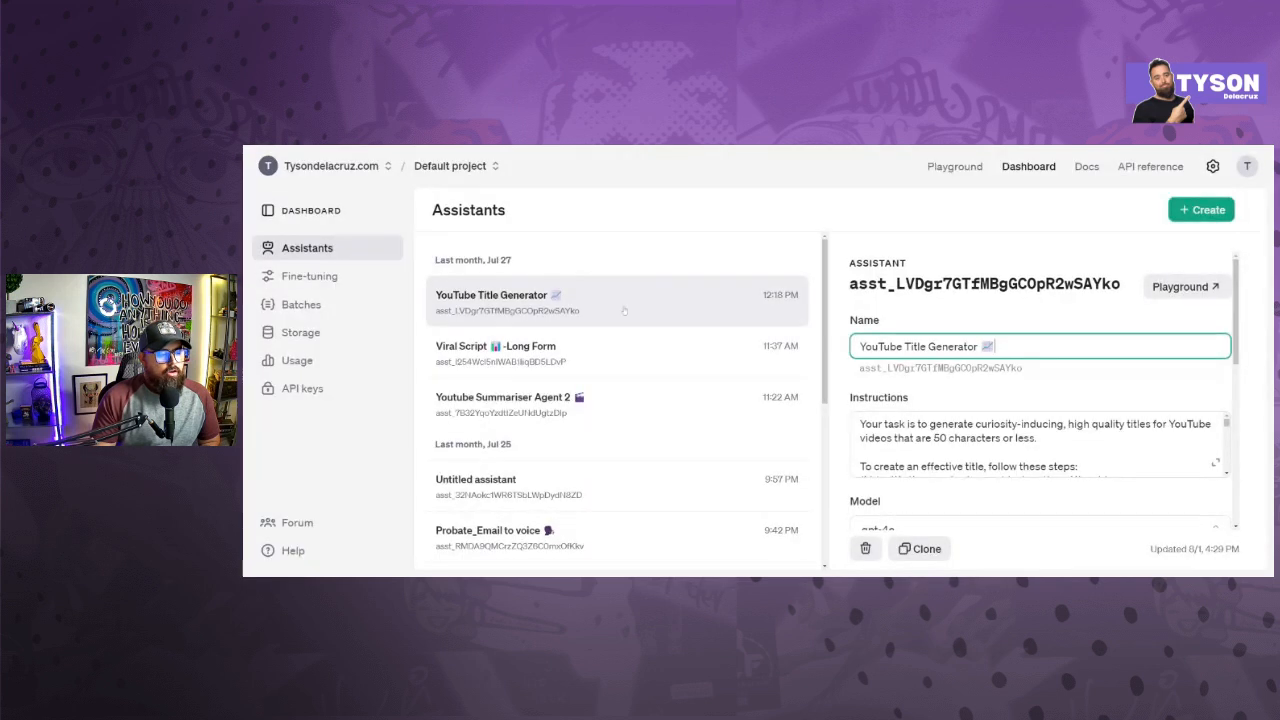
- Look through the assistants in the OpenAI dashboard, then choose Snappy Website Summary (gpt-4o) as the new Make module's assistant
scroll(740, 321, down, 1)
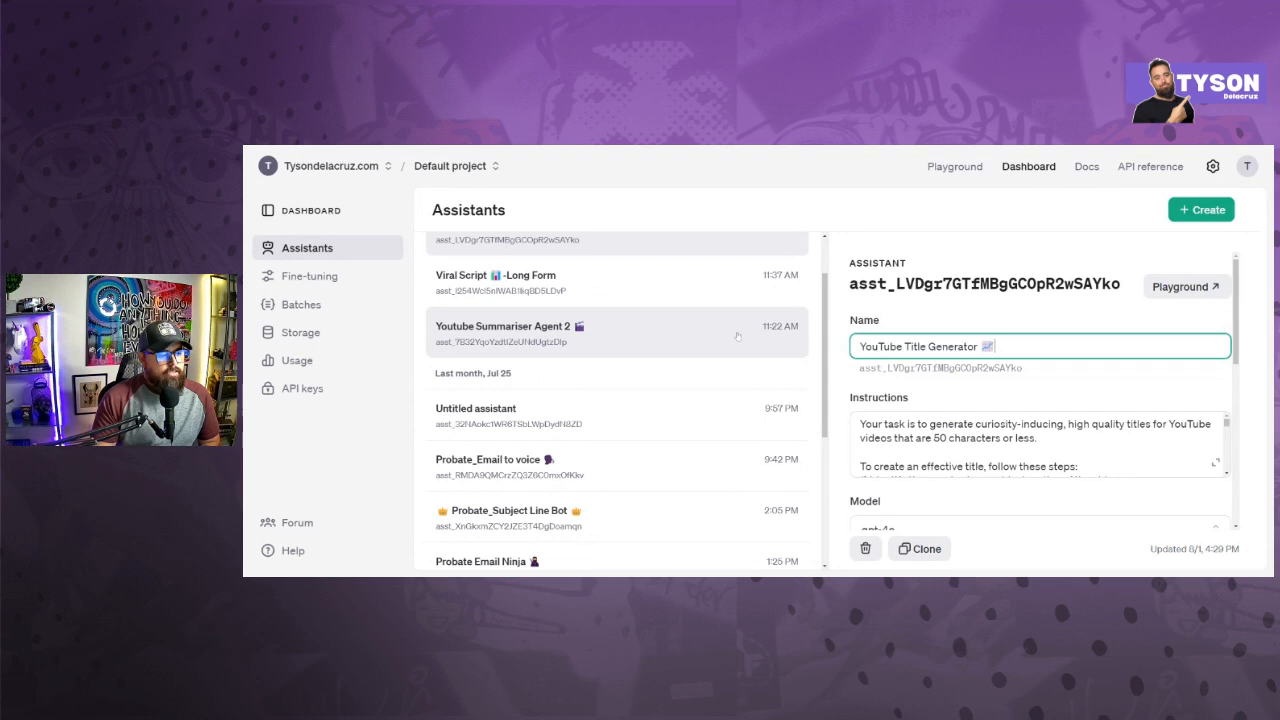
scroll(590, 356, down, 3)
scroll(580, 357, up, 3)
scroll(579, 357, down, 3)
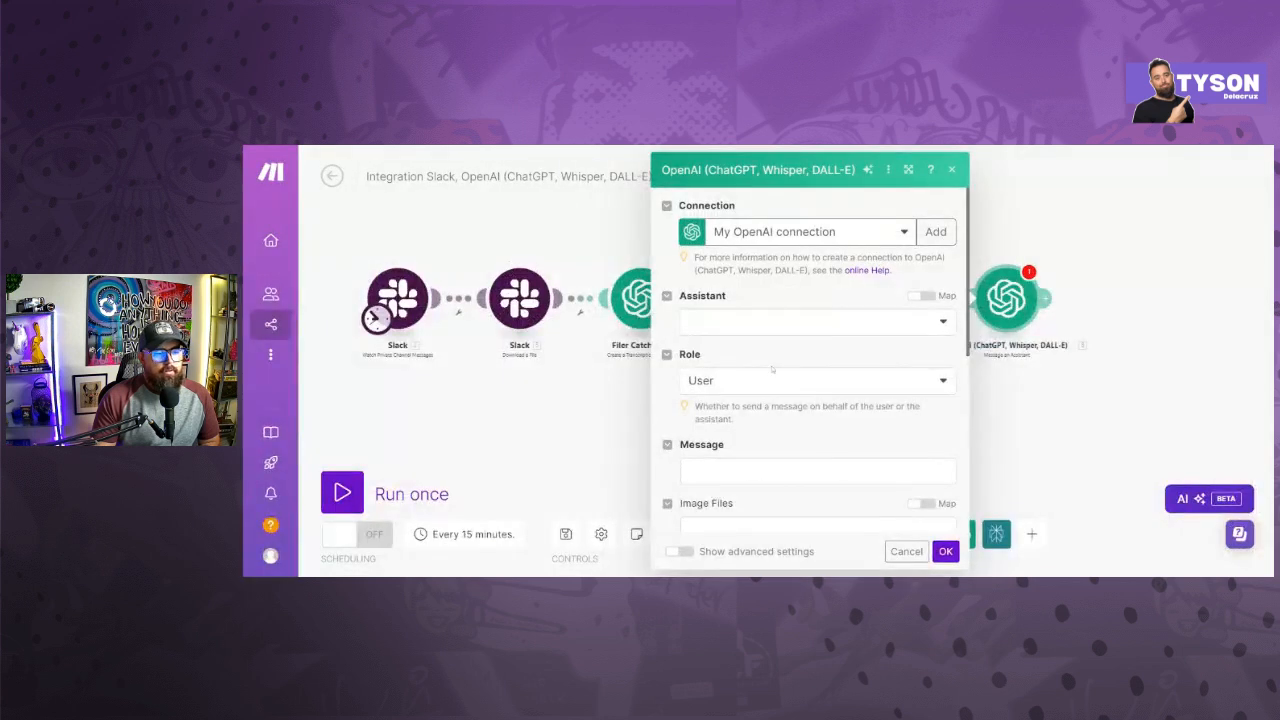
click(765, 322)
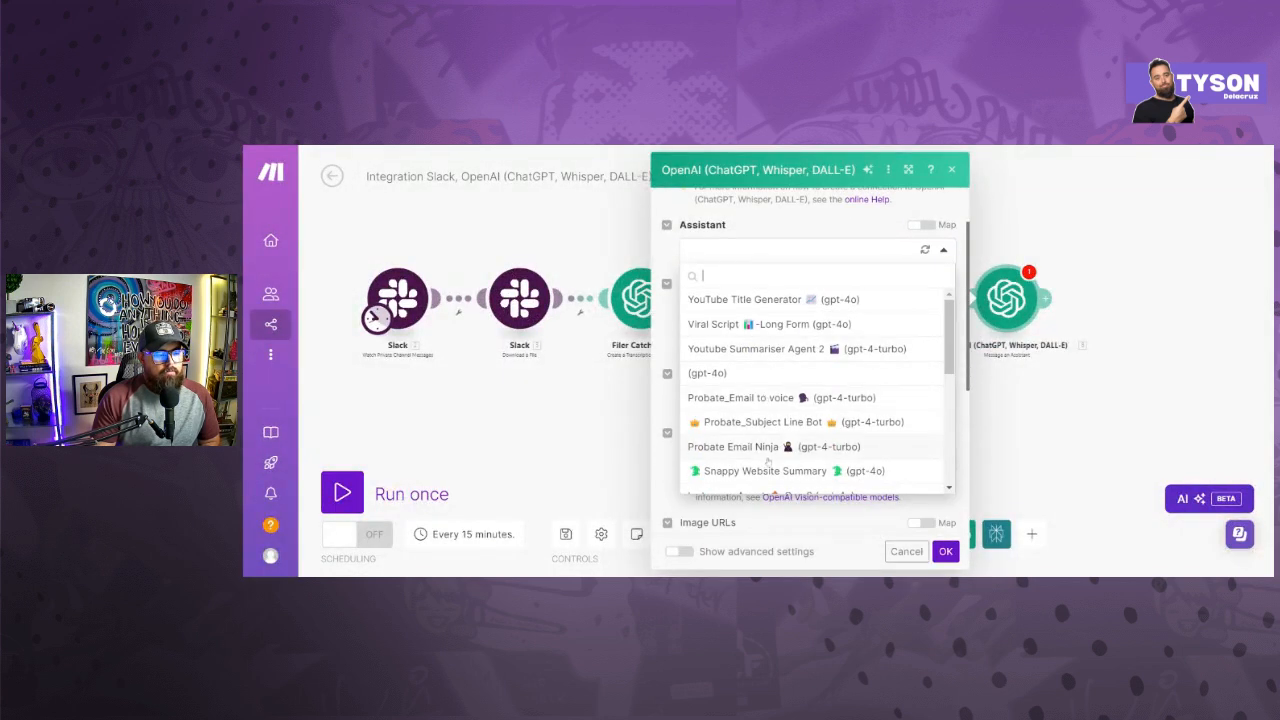
click(768, 473)
- Map the Create a Completion module's Result item into the new assistant module's message
scroll(770, 370, down, 3)
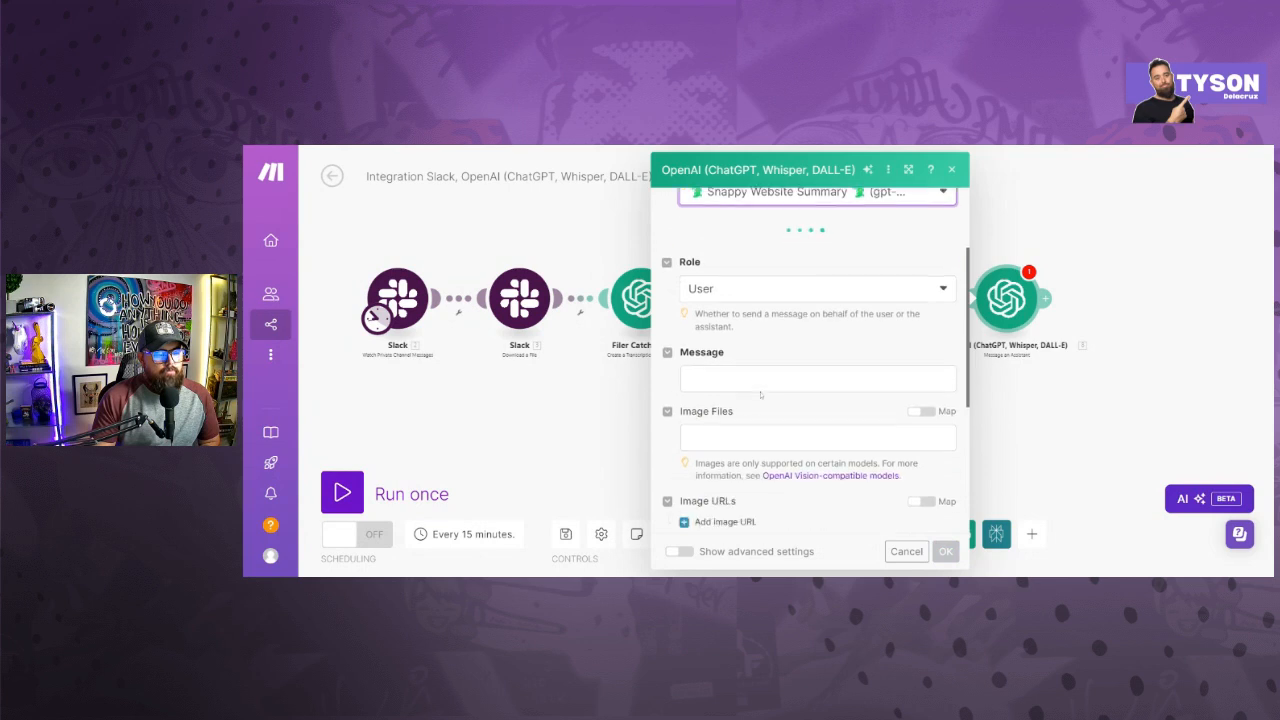
click(770, 330)
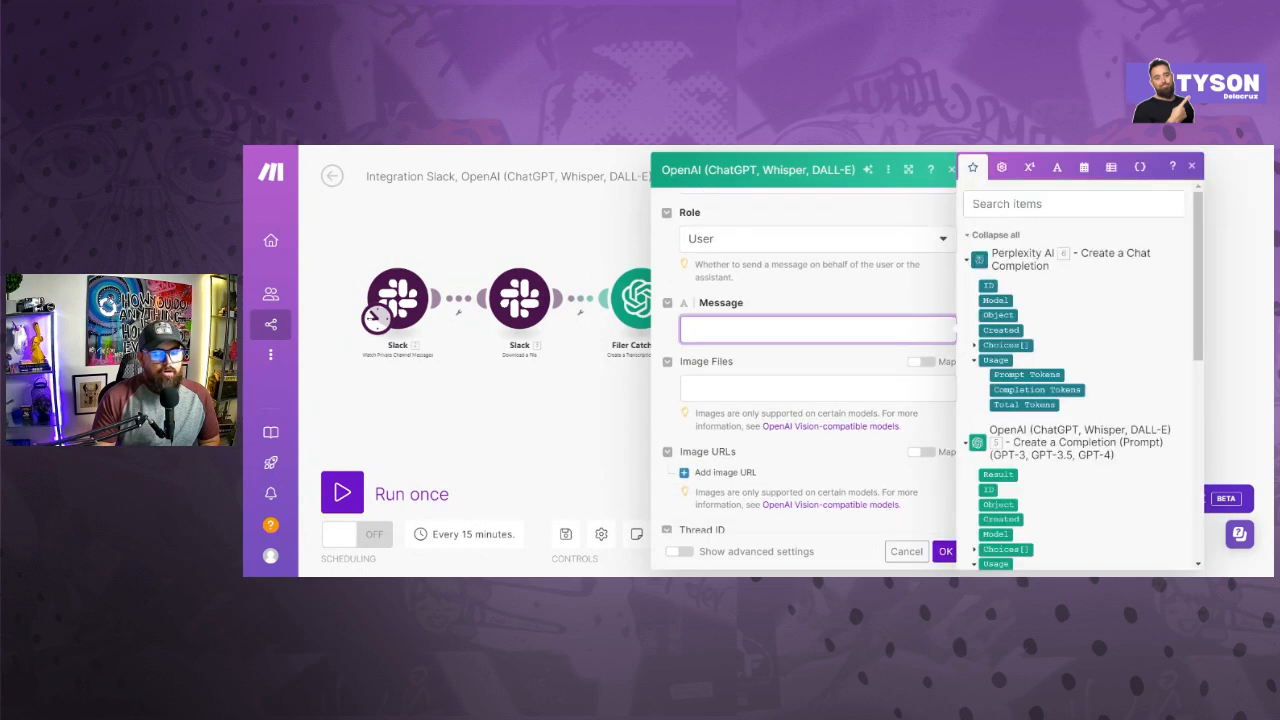
scroll(1081, 353, down, 2)
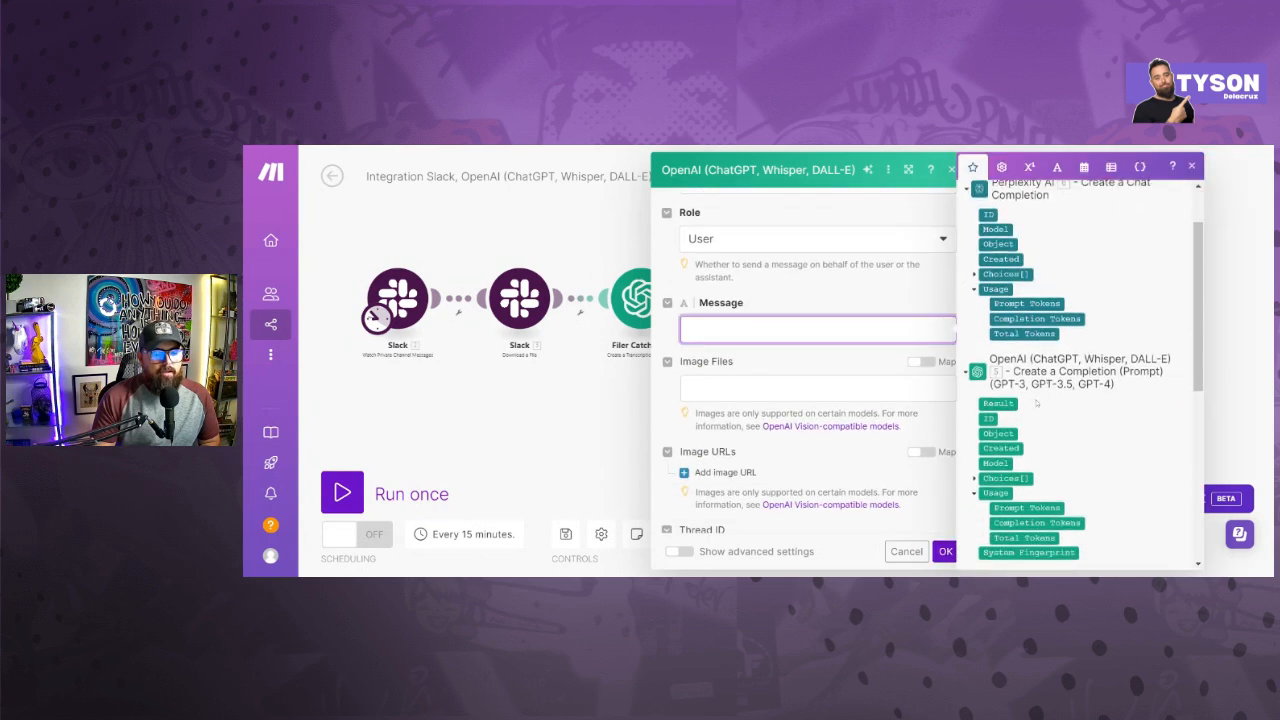
click(1005, 403)
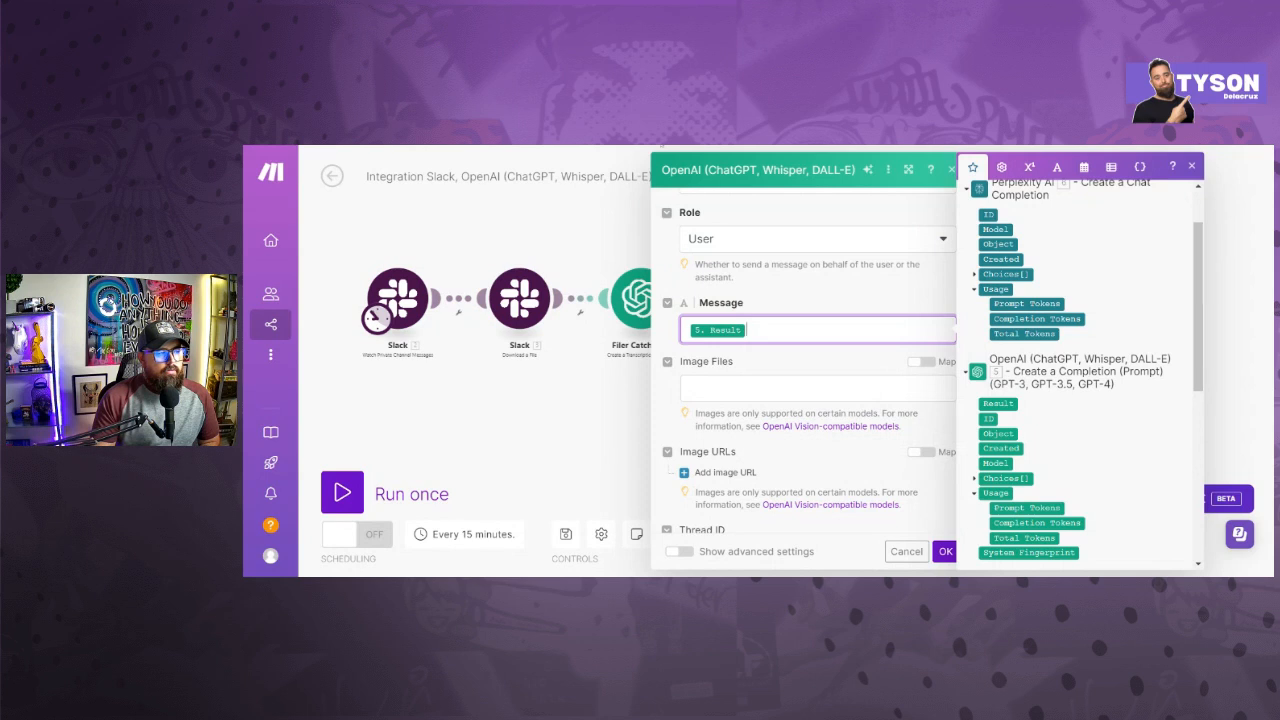
key(Escape)
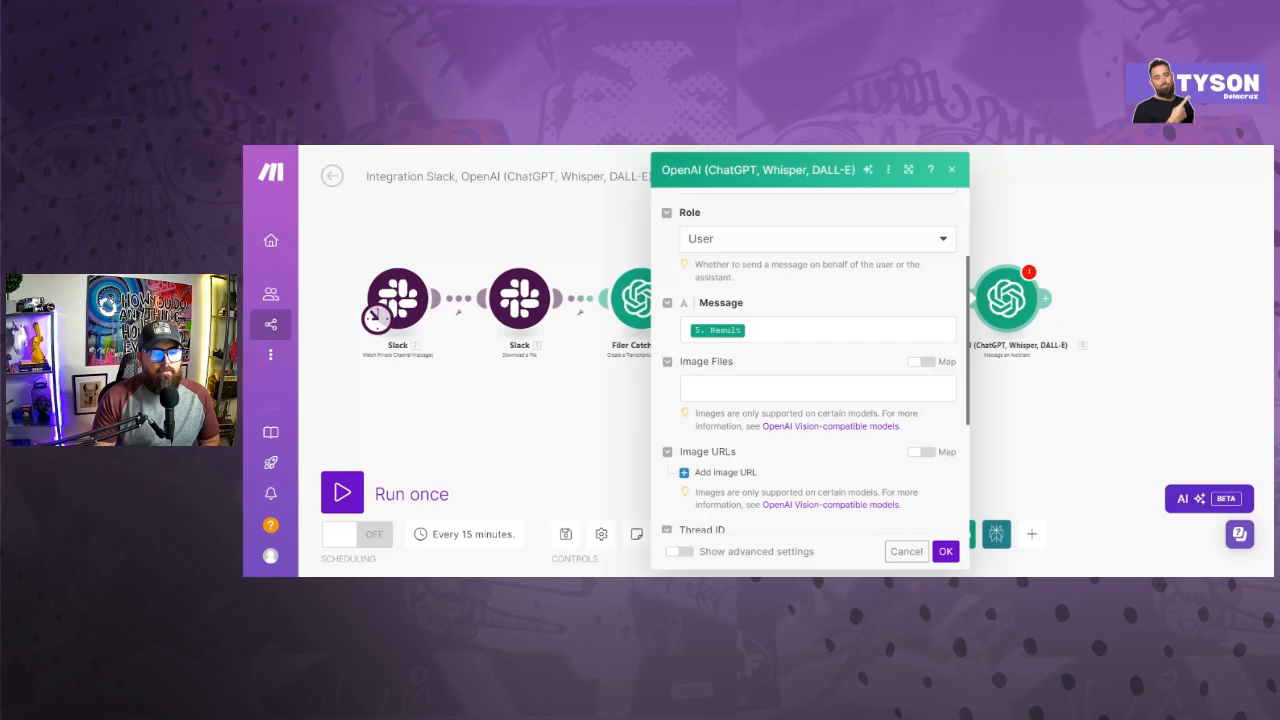
- Replace the assistant's message with Message Content from the Perplexity AI module's Choices[] and save the module
click(846, 331)
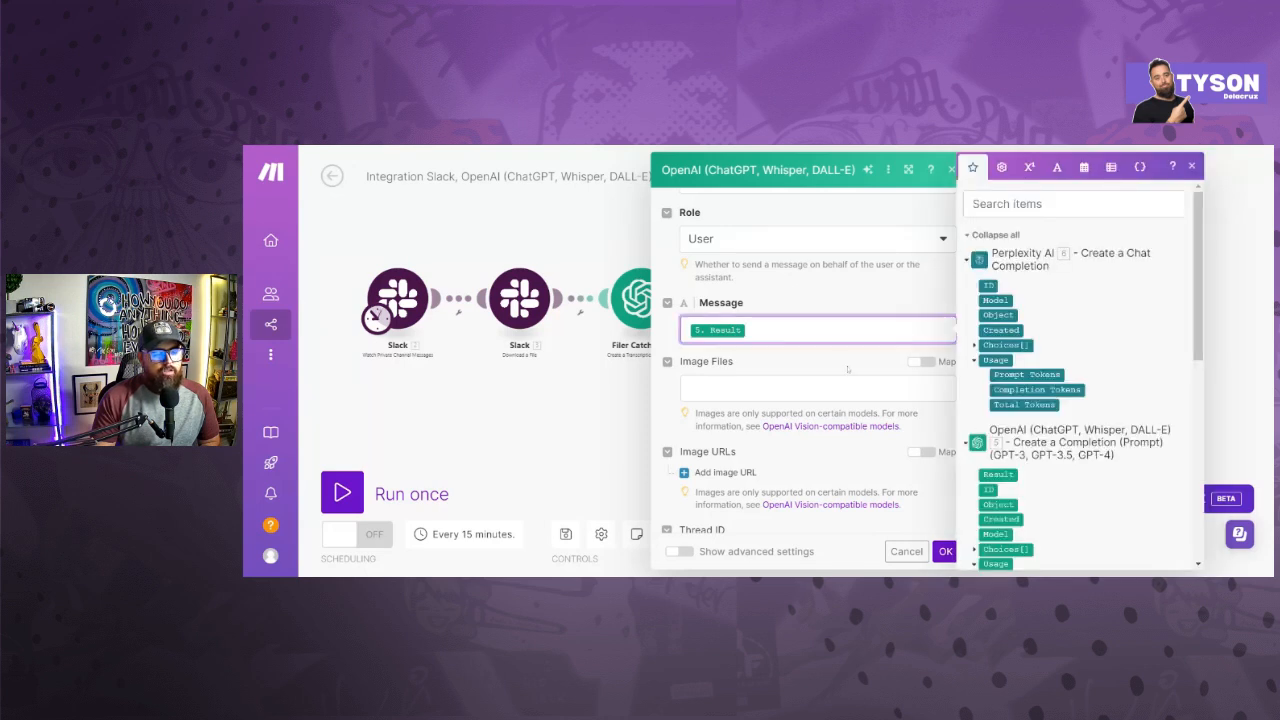
key(BackSpace)
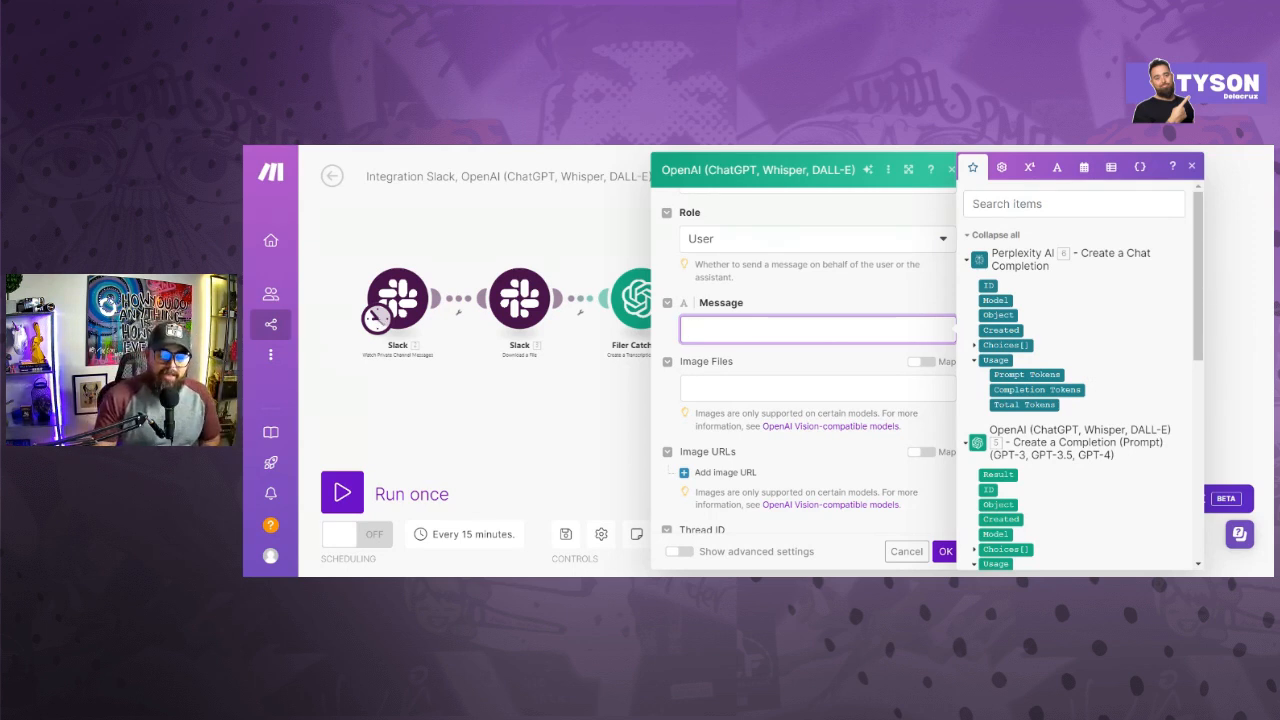
click(975, 345)
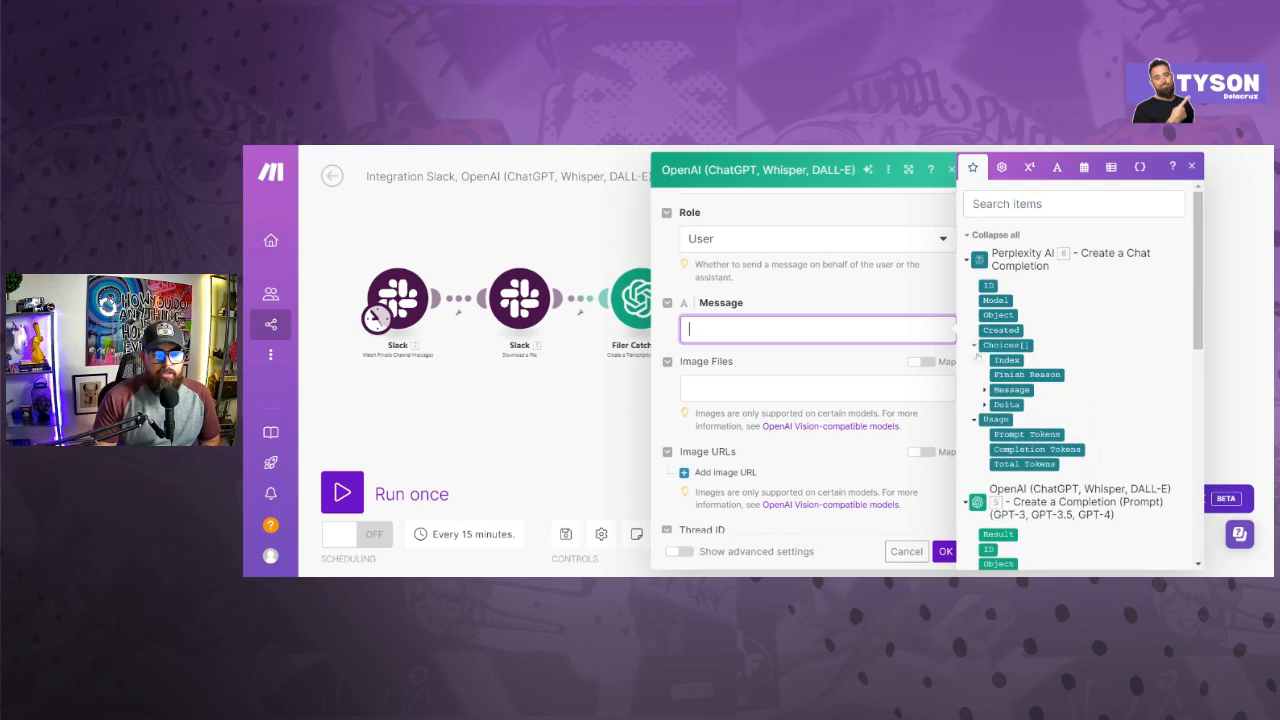
click(985, 390)
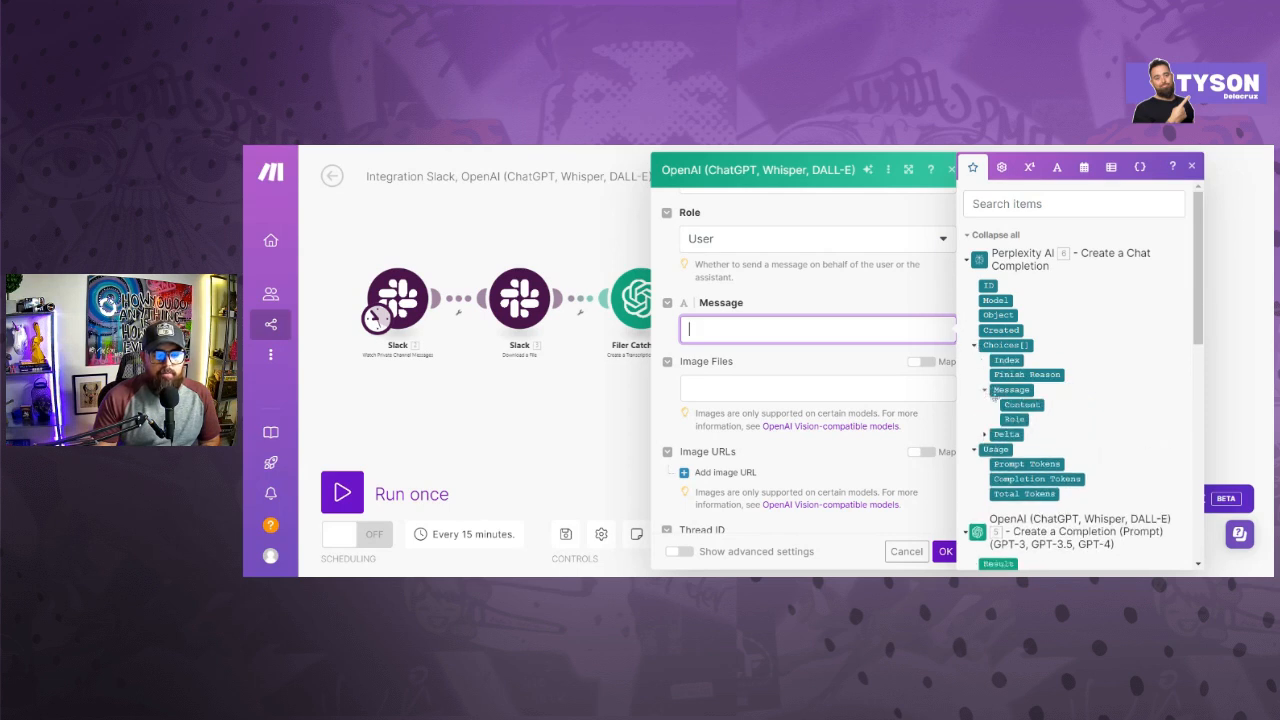
click(1001, 405)
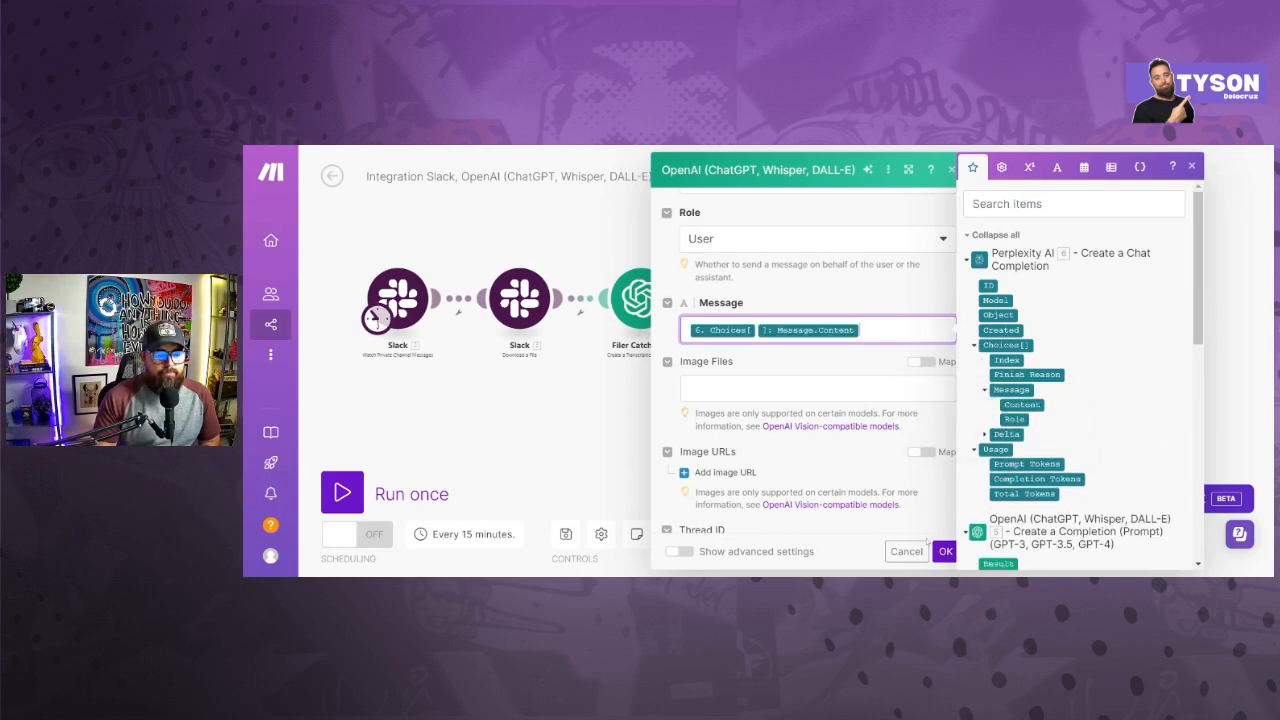
click(945, 551)
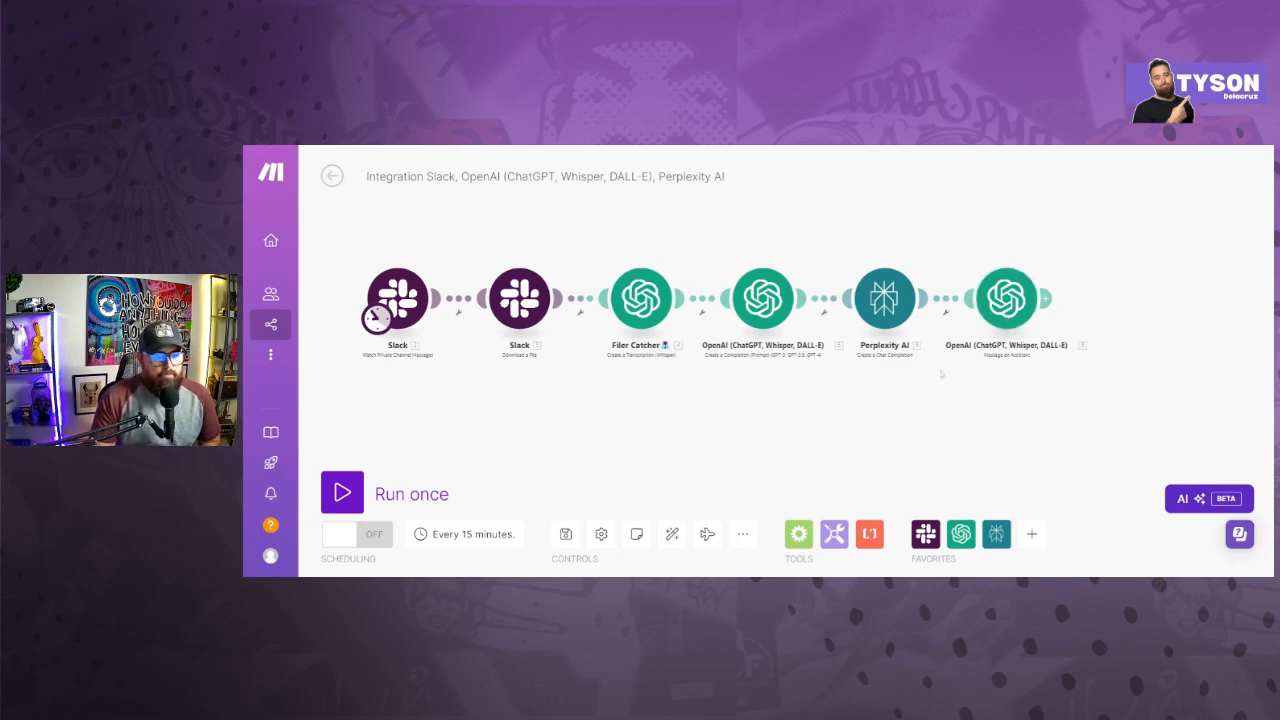
- Add an Airtable Create a Record module after the Message an Assistant module
click(1045, 299)
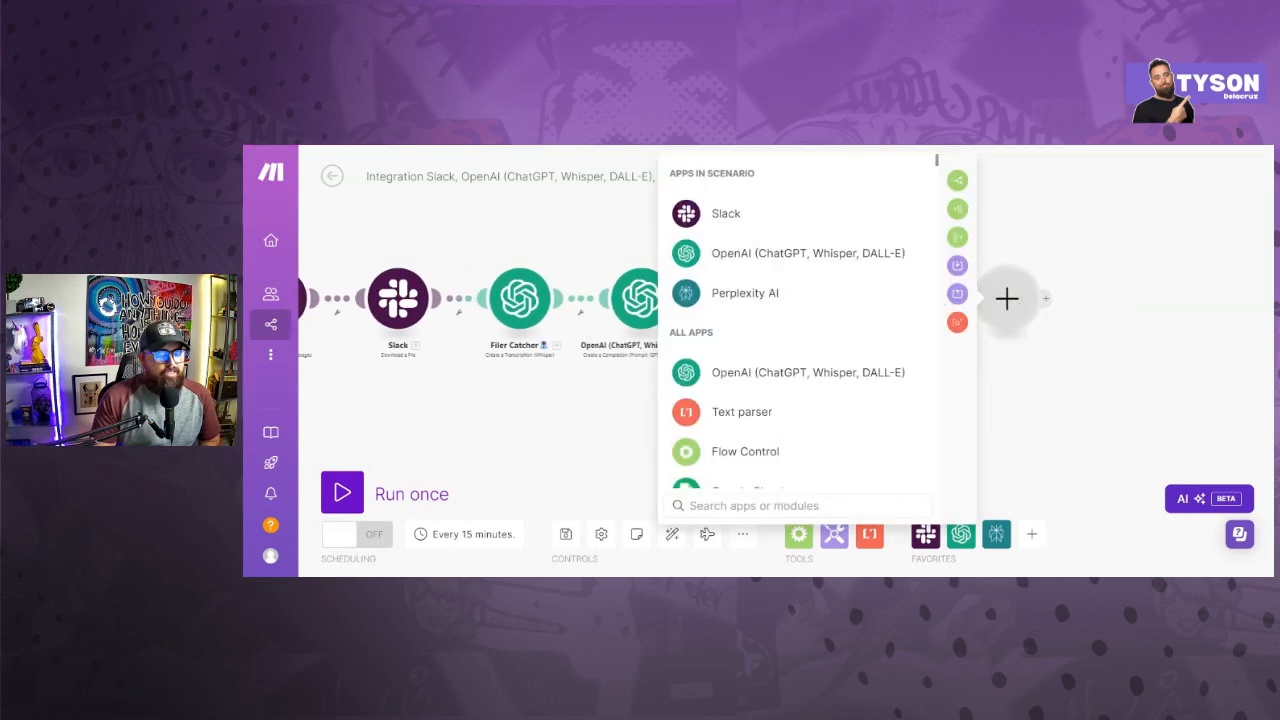
text(airt)
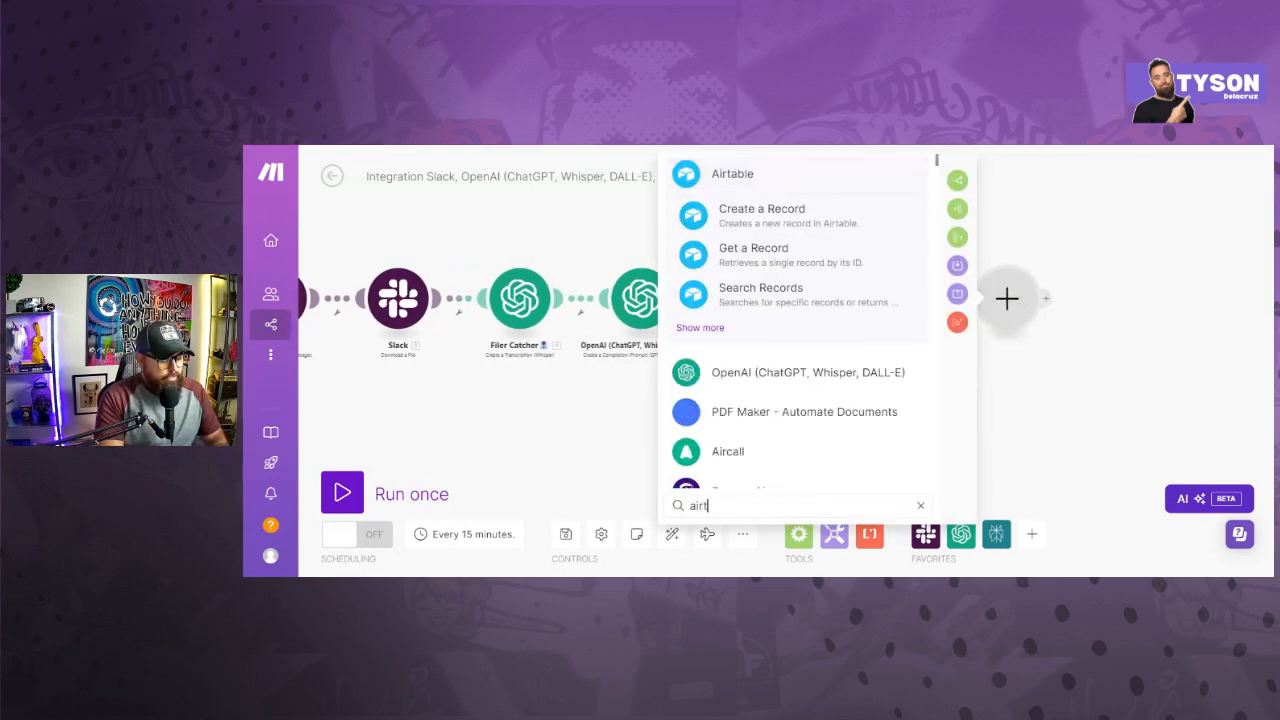
text(able)
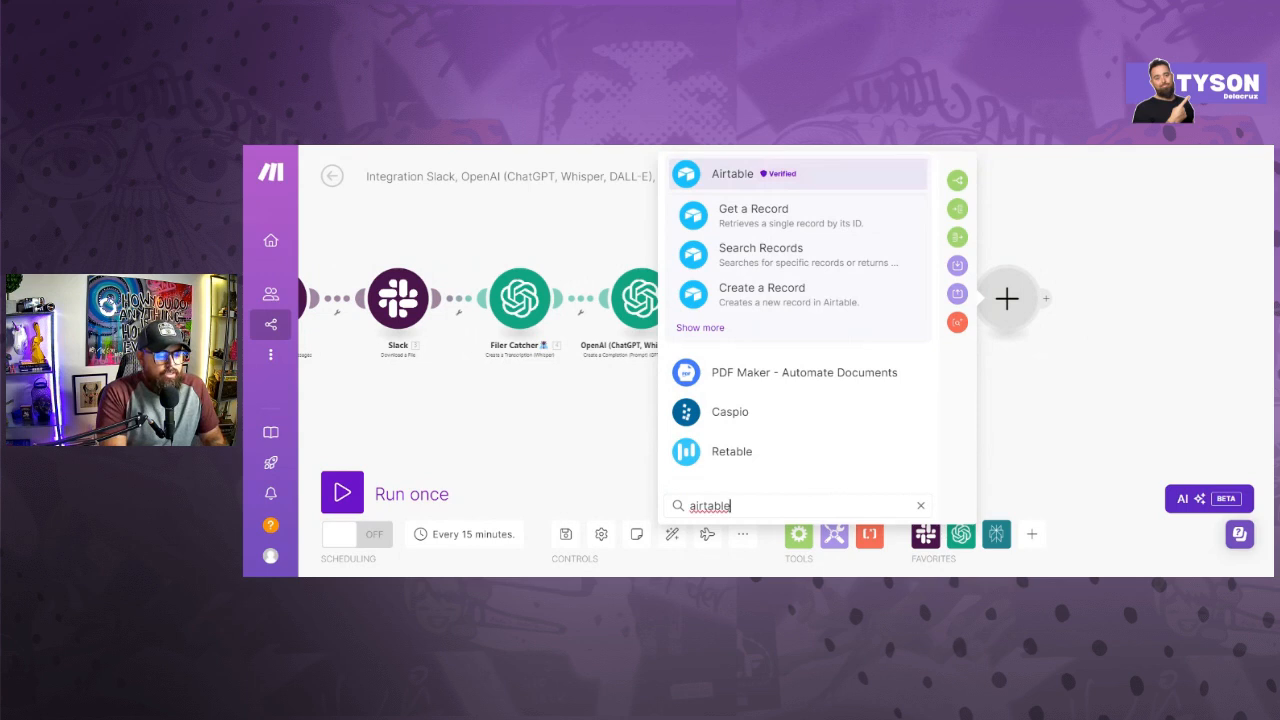
key(Return)
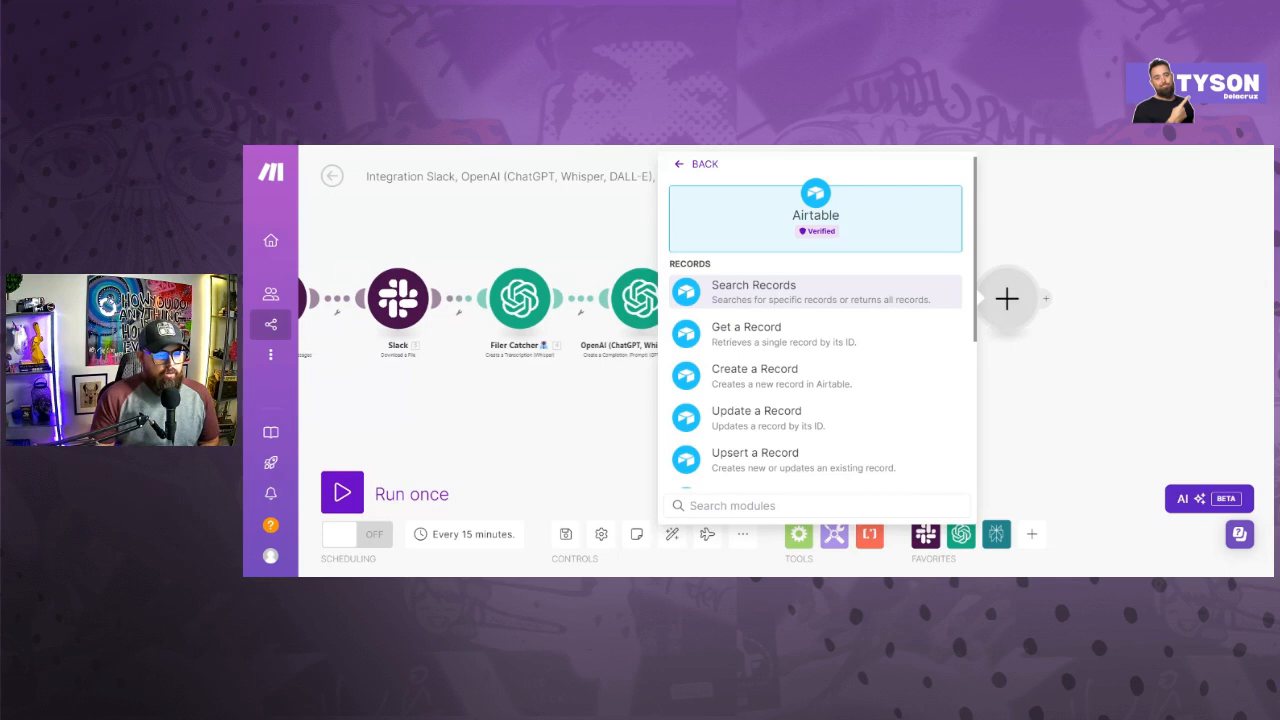
click(766, 381)
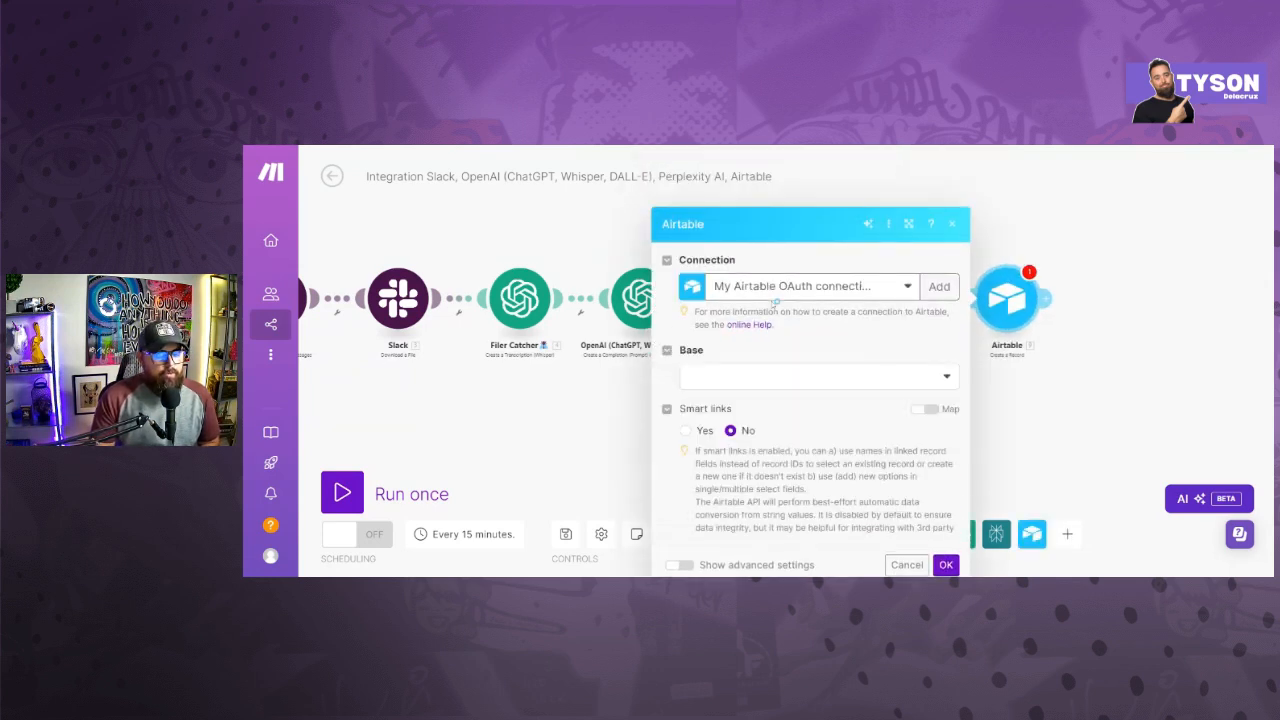
- Set the Airtable module's base to Viral Domination and its table to Viral Social Post
click(777, 322)
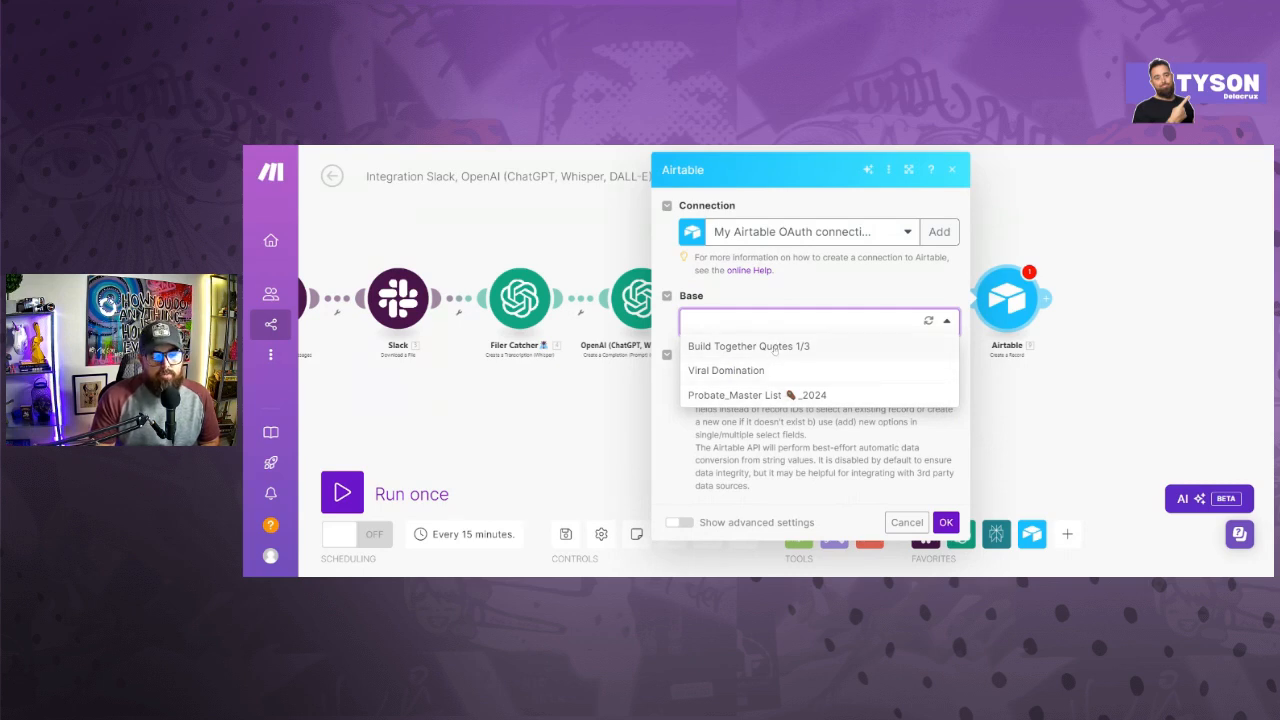
click(765, 372)
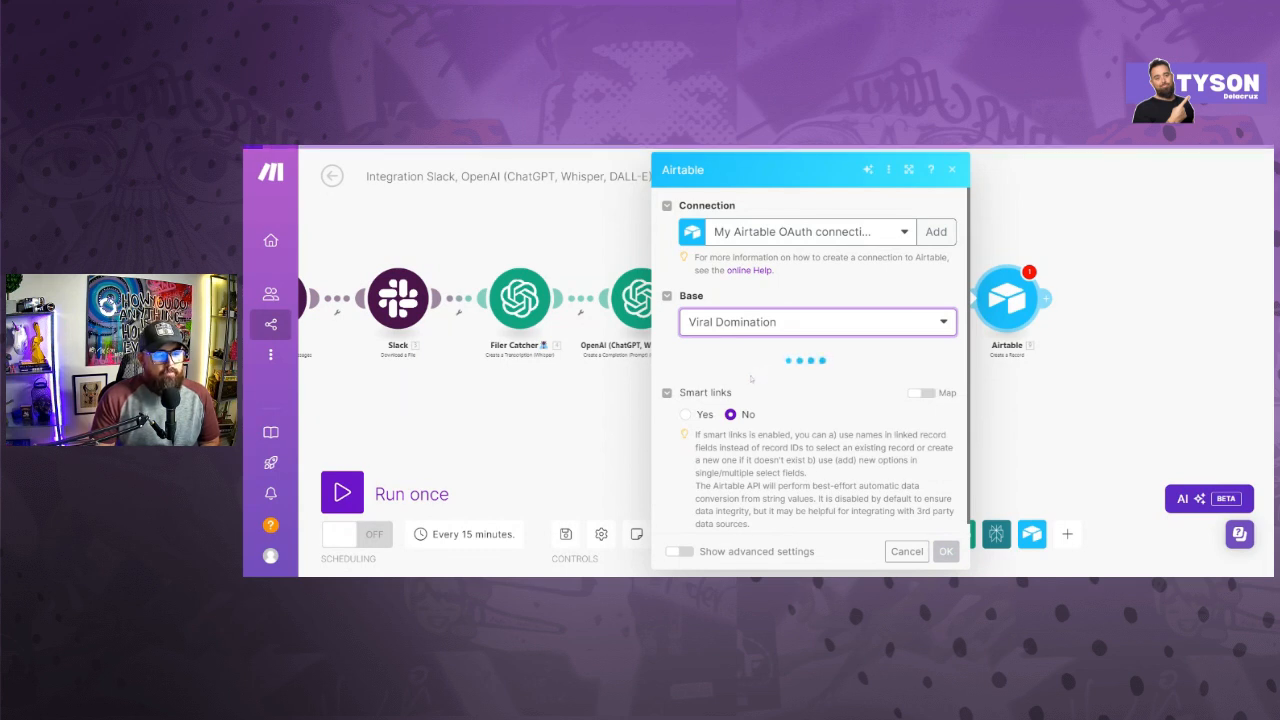
click(761, 386)
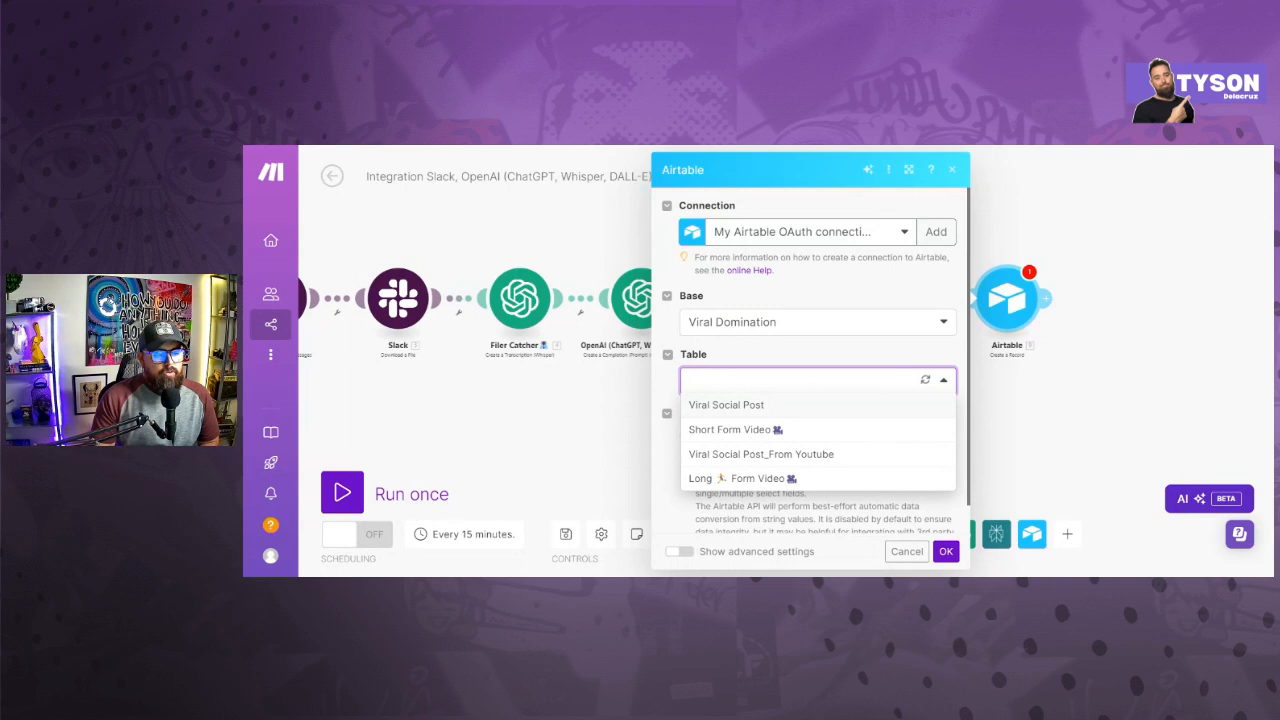
click(755, 405)
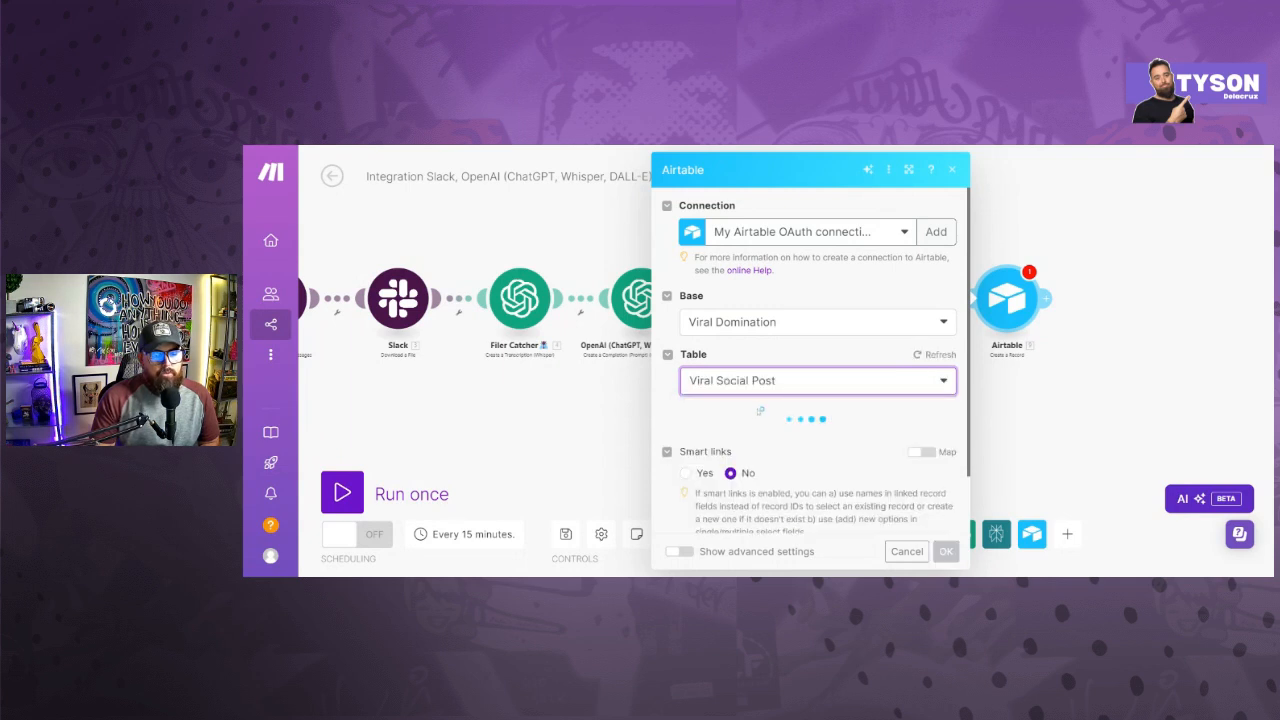
- Map the Airtable record's URL to Url private download from the Slack Watch Private Channel Messages module's Files[]
scroll(759, 416, down, 1)
click(770, 392)
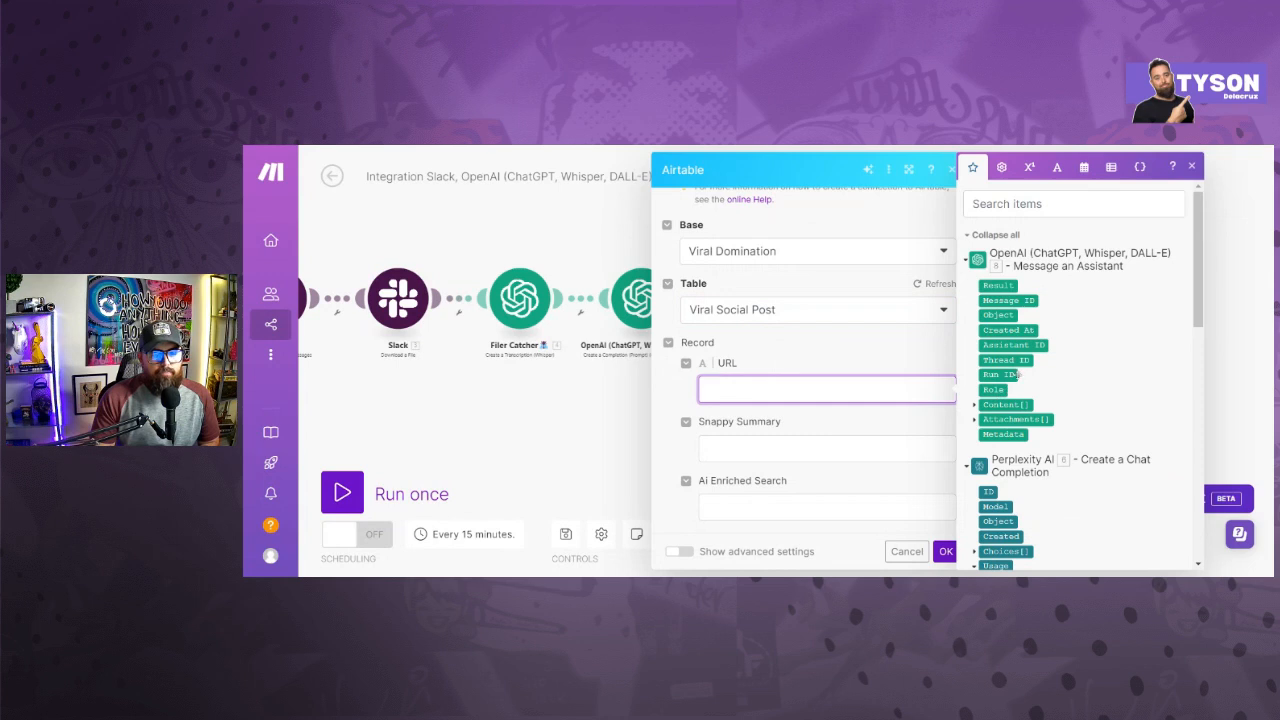
scroll(1000, 395, down, 4)
scroll(1036, 388, down, 6)
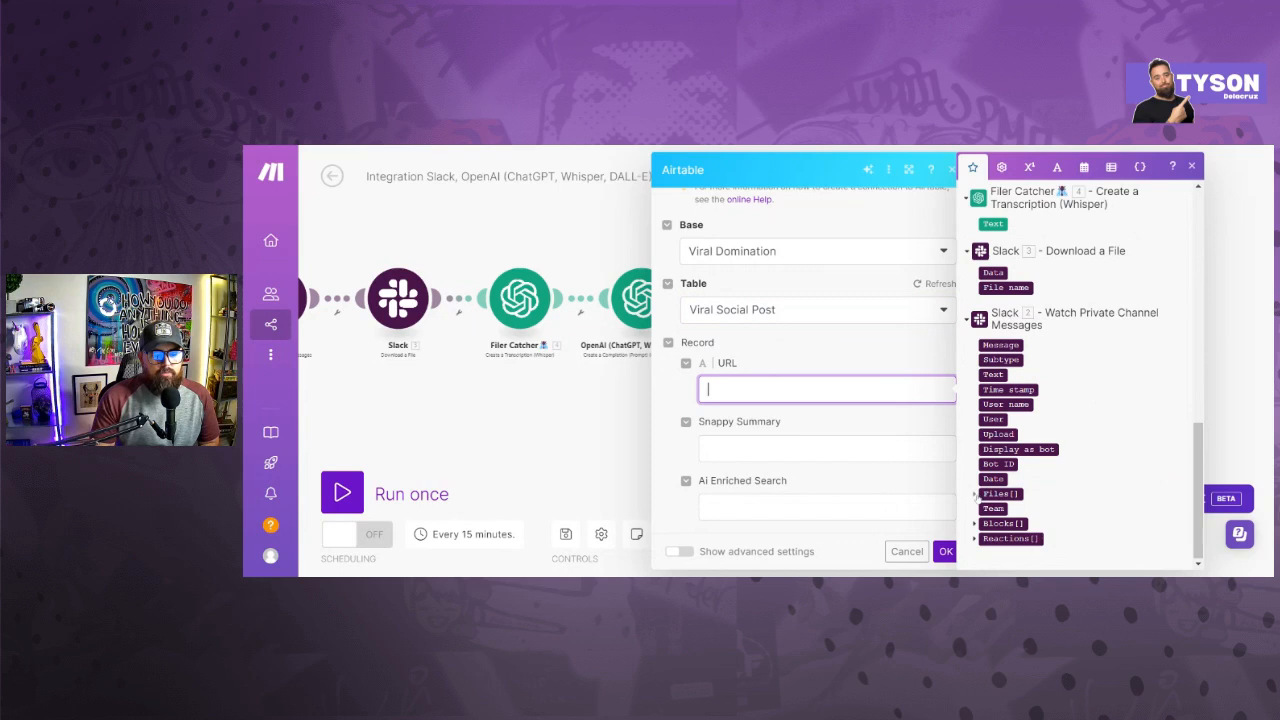
click(976, 495)
scroll(1005, 470, down, 2)
click(1010, 449)
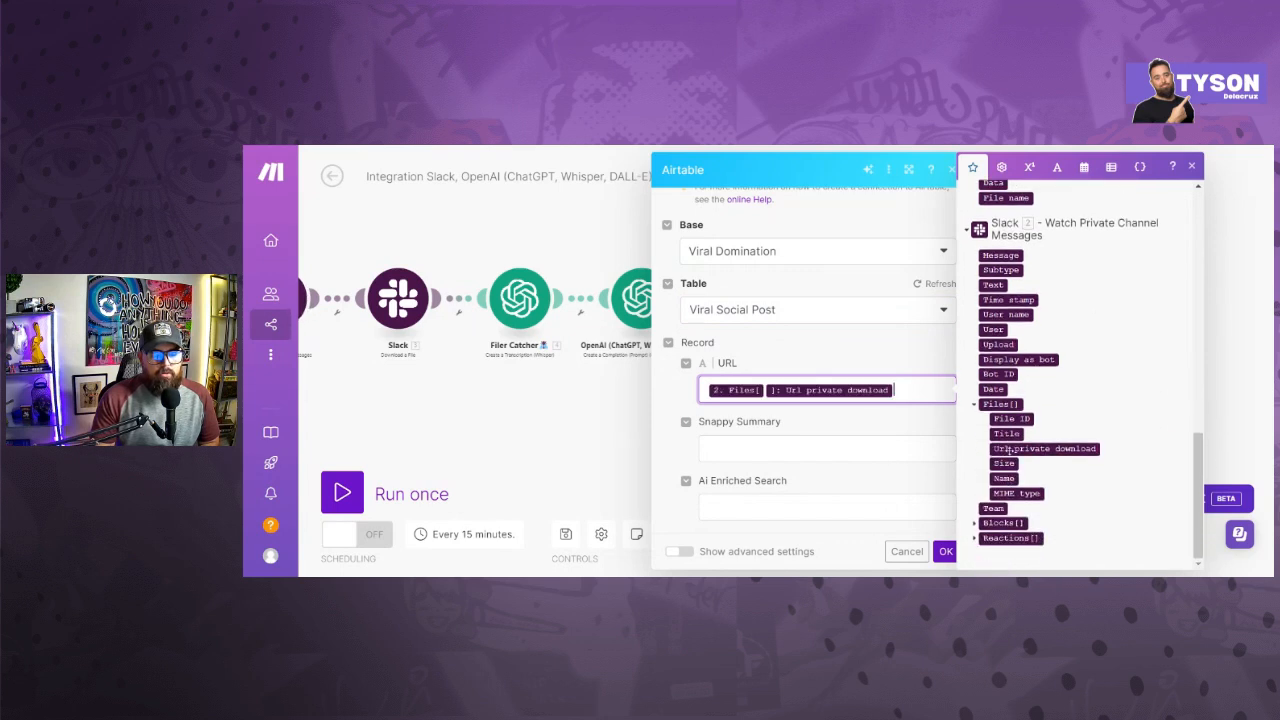
scroll(787, 410, down, 1)
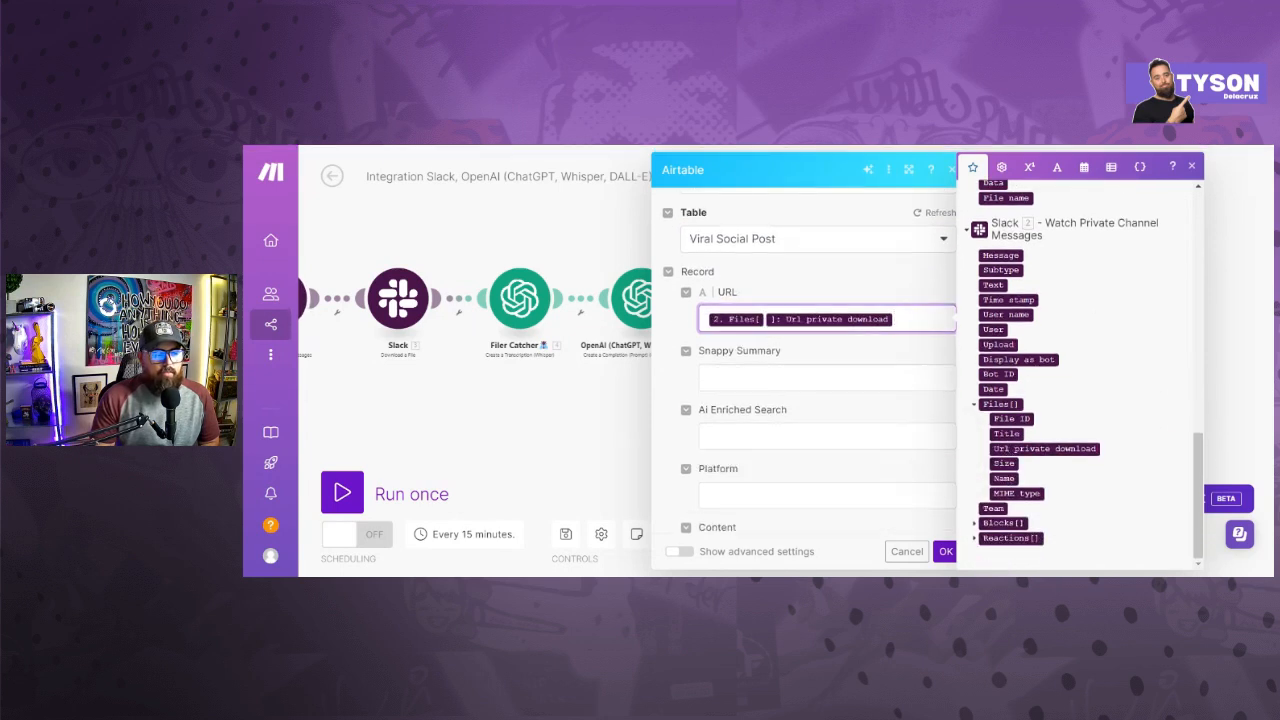
- Rename the Message an Assistant module as Snappy Summary, ending the name with the copied green emoji
click(787, 377)
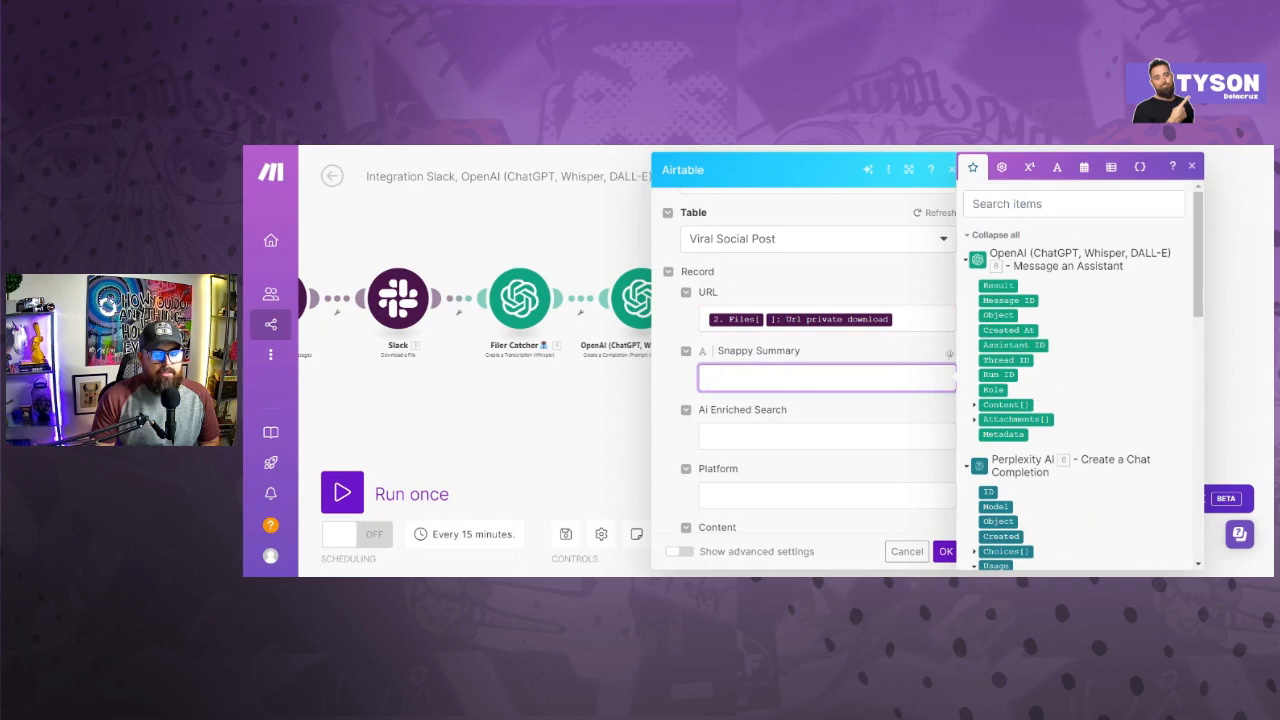
click(574, 265)
right_click(889, 305)
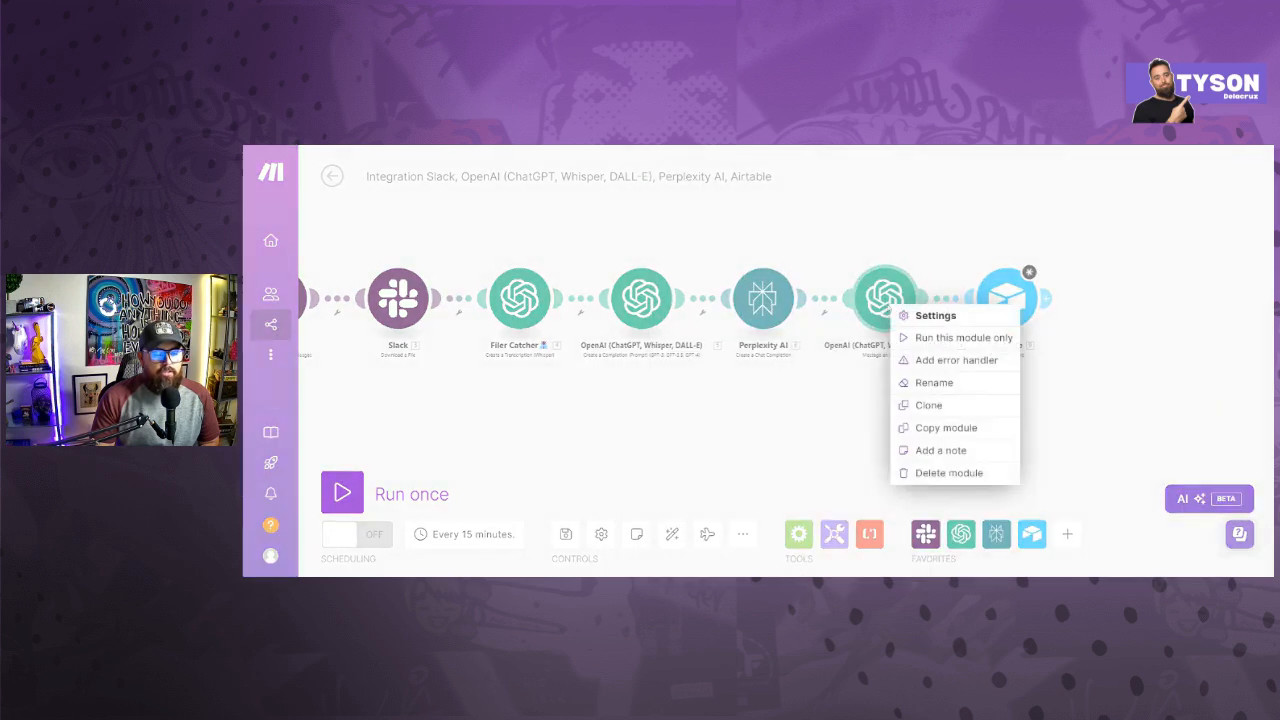
click(934, 382)
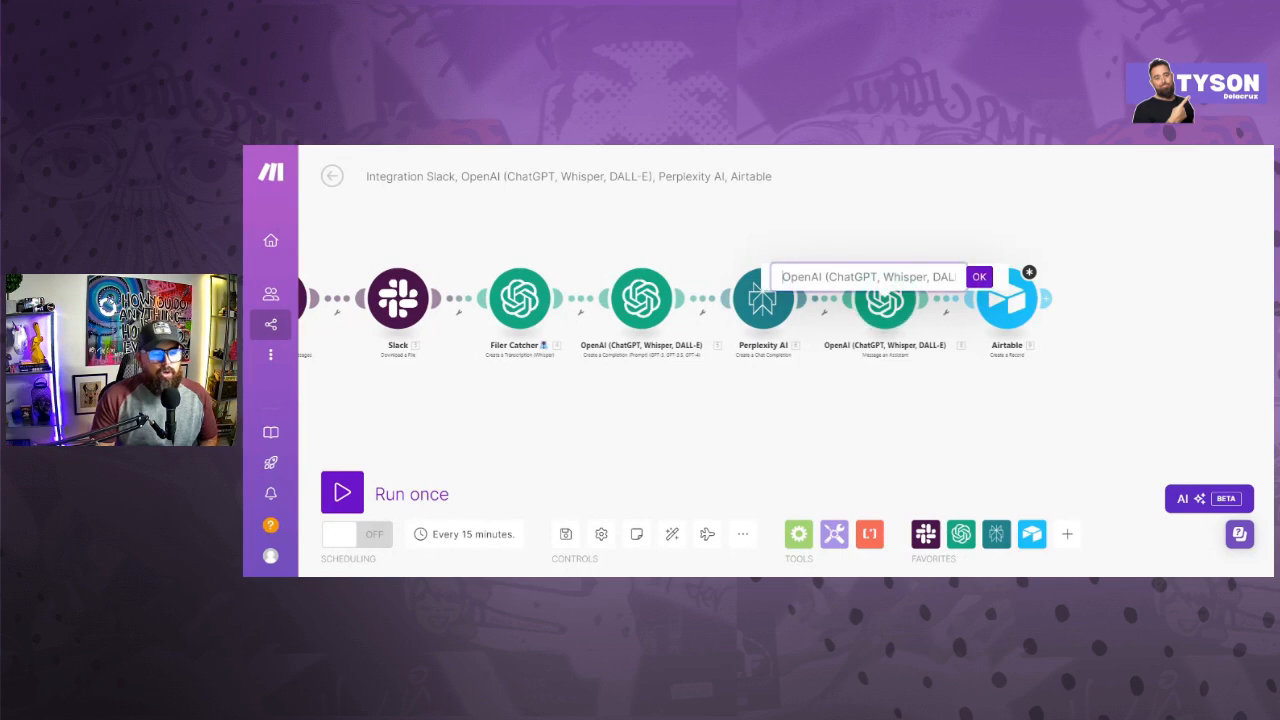
text(Snapp)
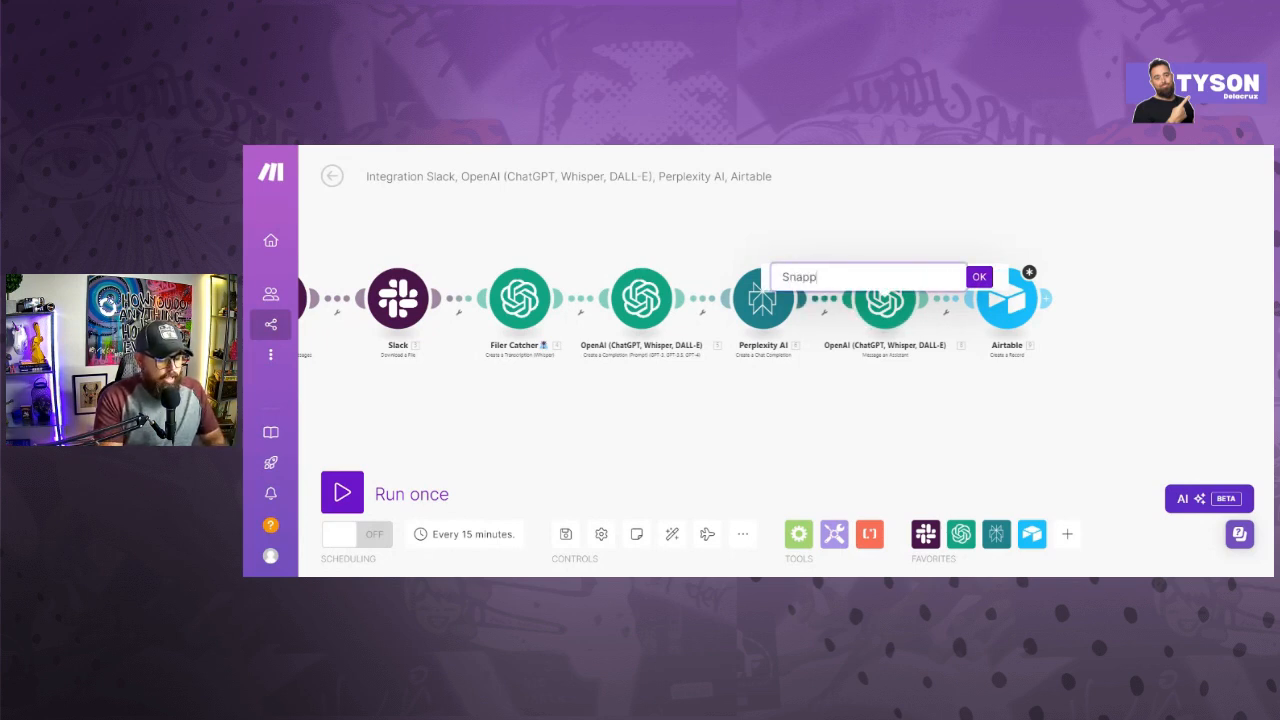
text(y Summary)
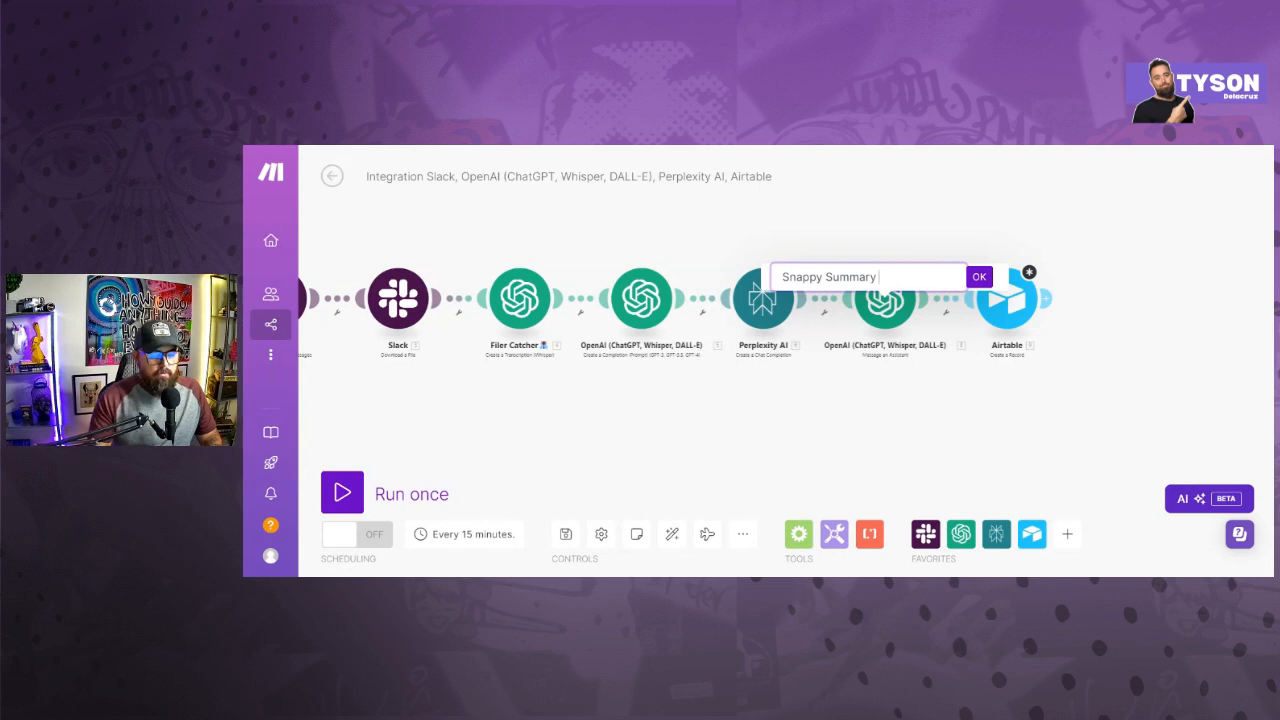
text(🐉)
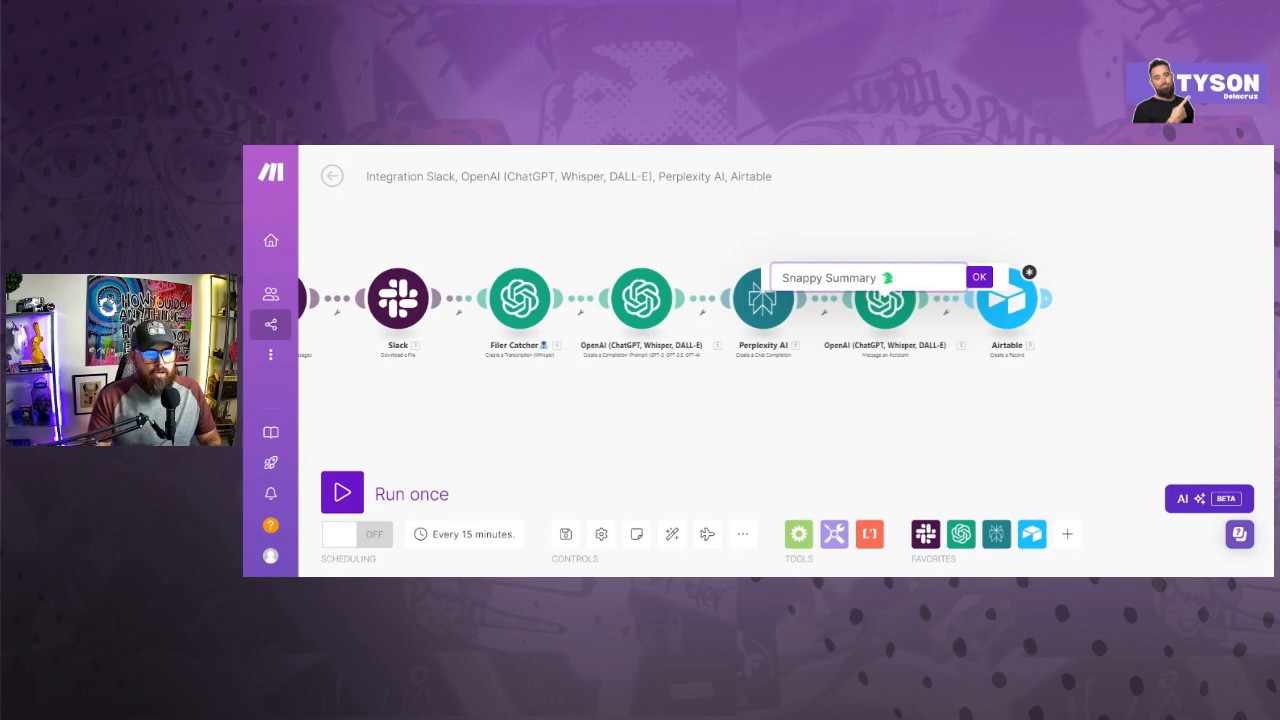
click(979, 277)
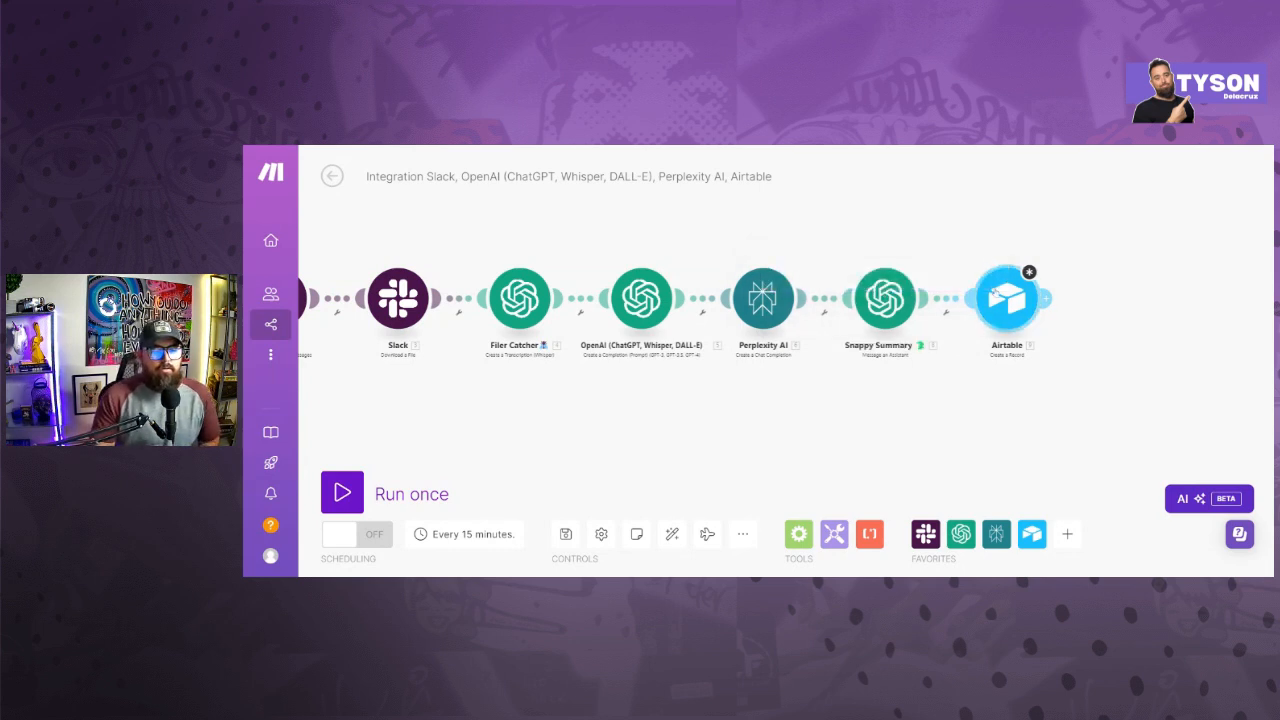
- Map the Airtable record's Snappy Summary field to Content[] Text from the OpenAI Message an Assistant module
click(1006, 298)
click(826, 377)
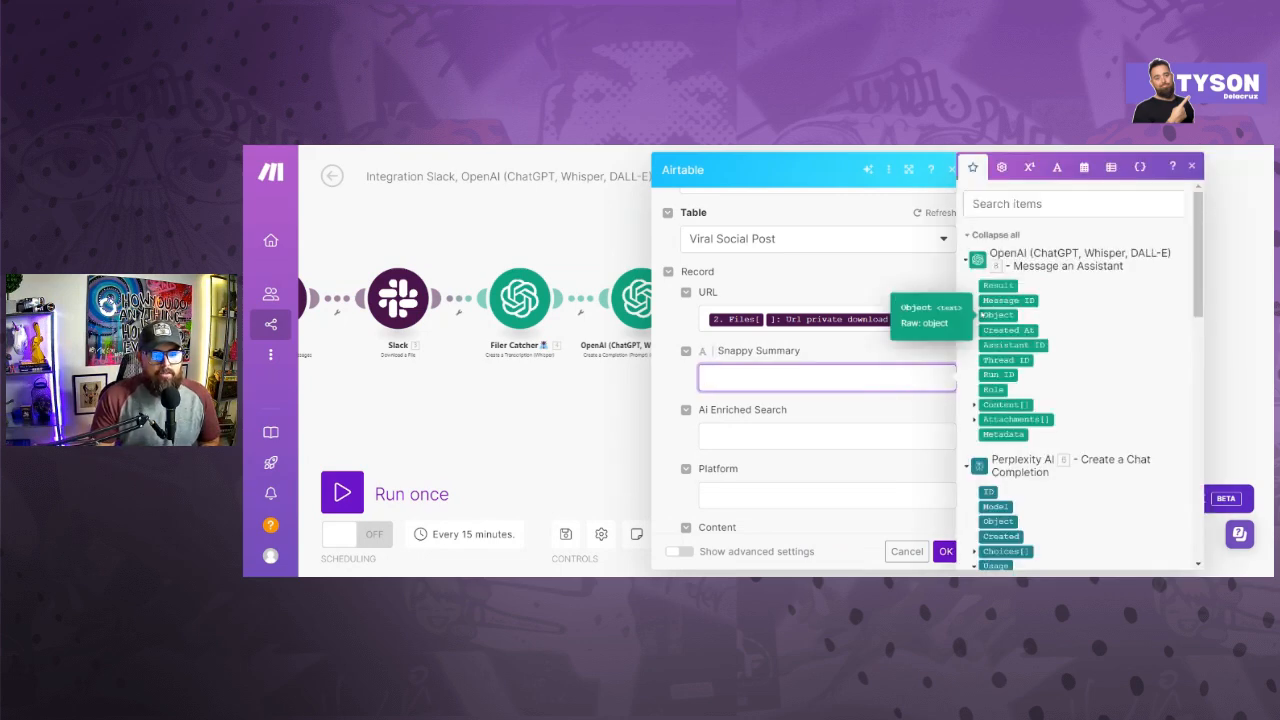
scroll(1010, 360, down, 5)
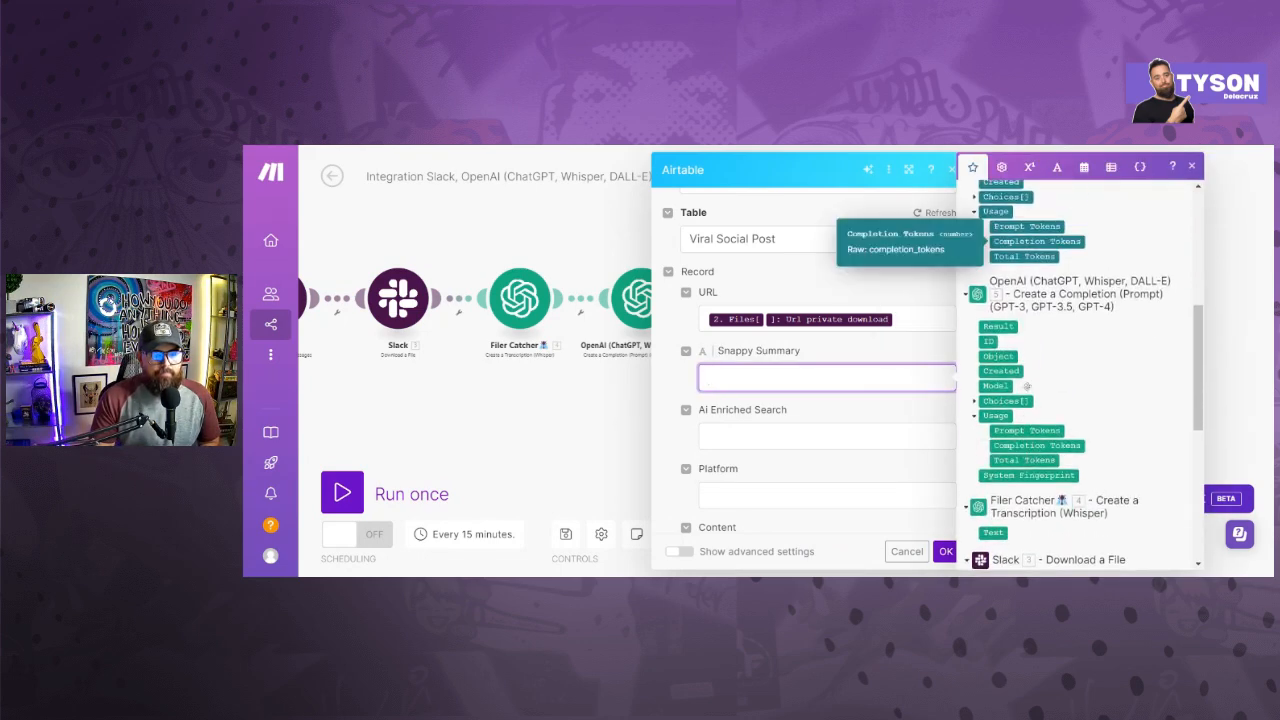
scroll(1026, 391, down, 3)
scroll(1026, 391, up, 10)
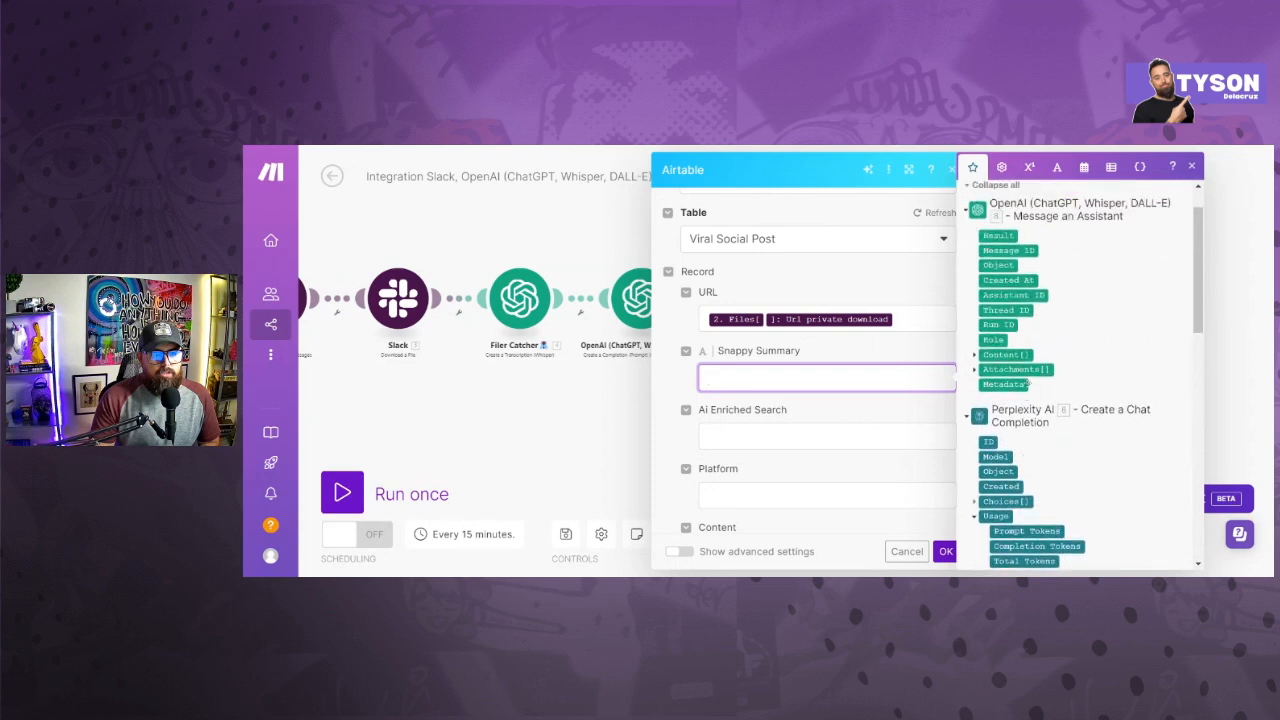
click(973, 361)
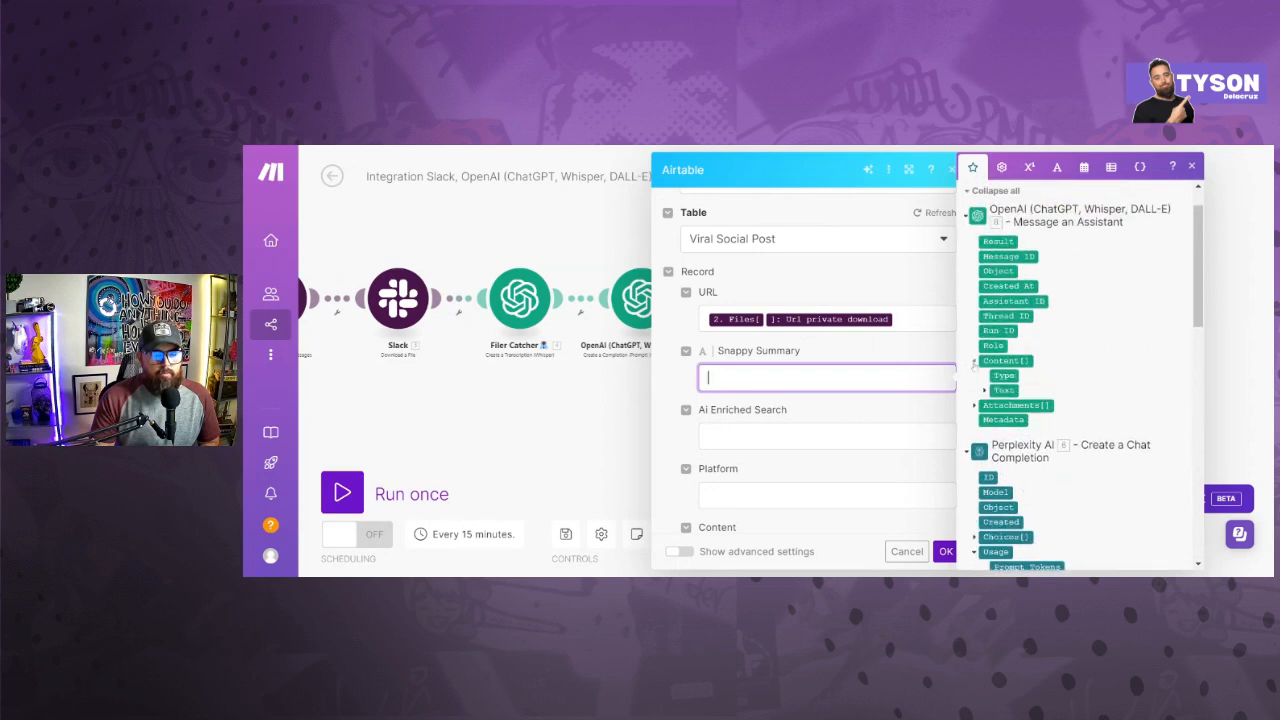
click(985, 390)
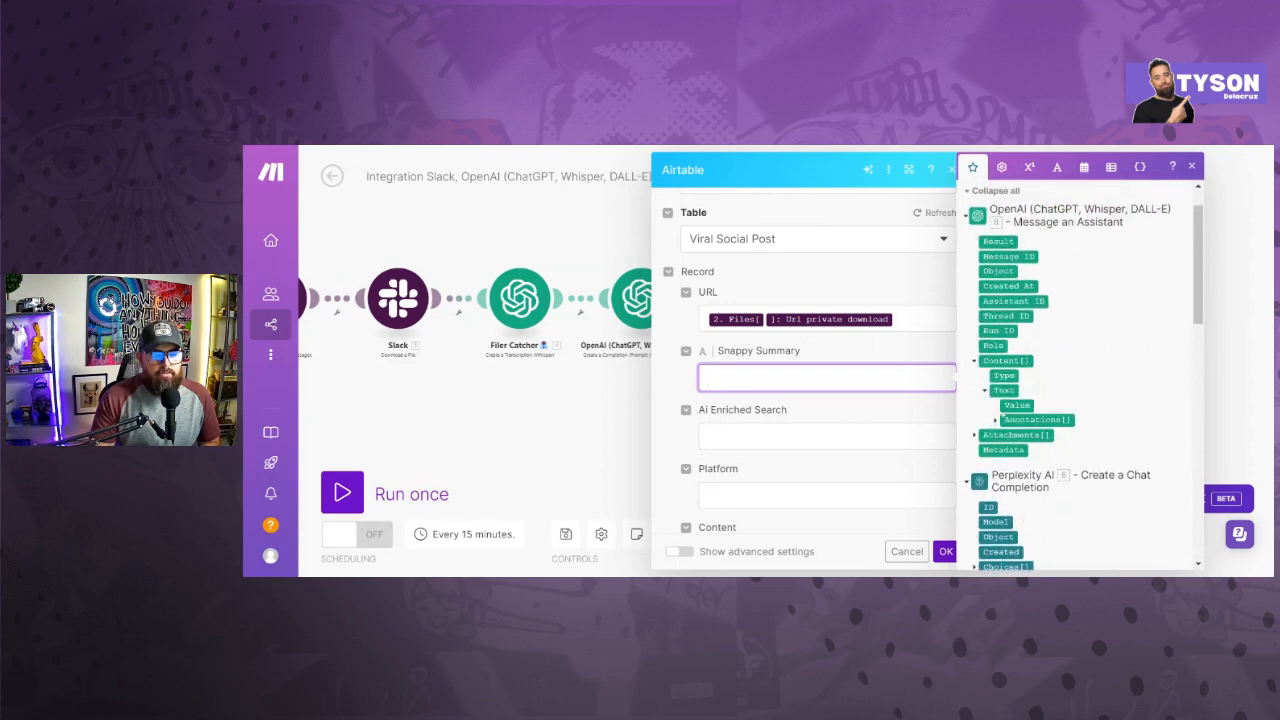
click(1001, 390)
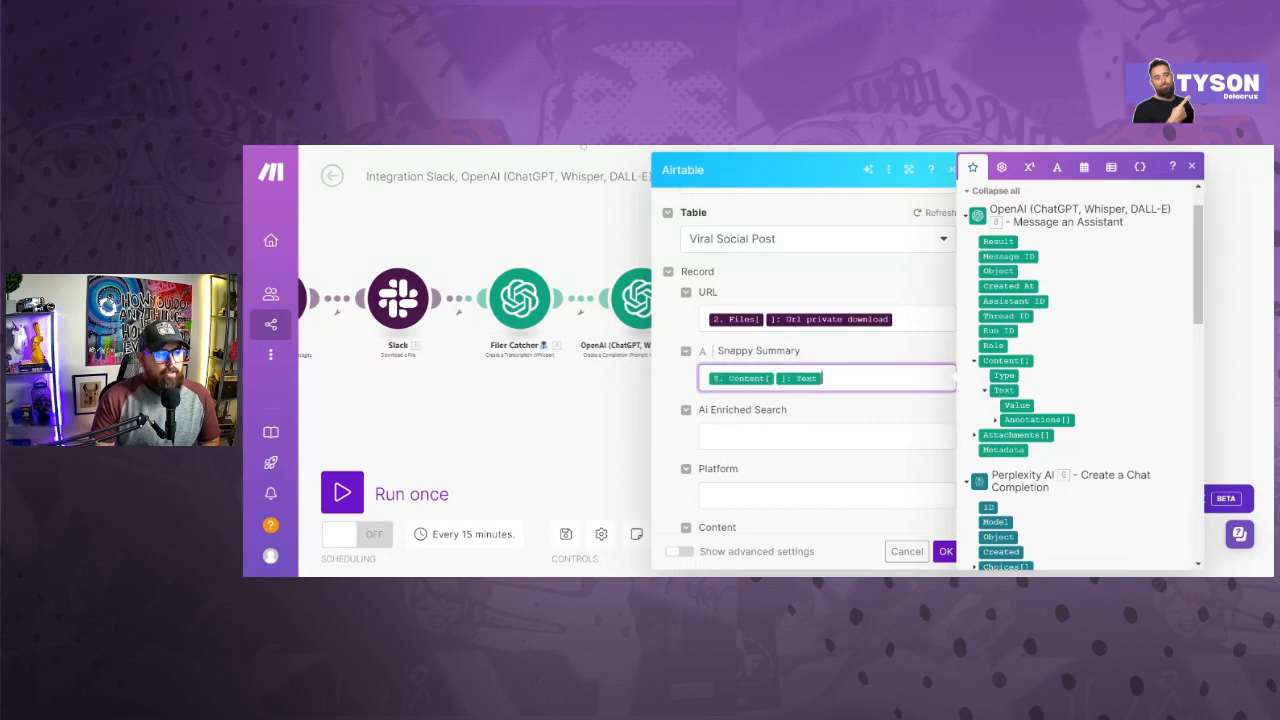
scroll(767, 405, down, 3)
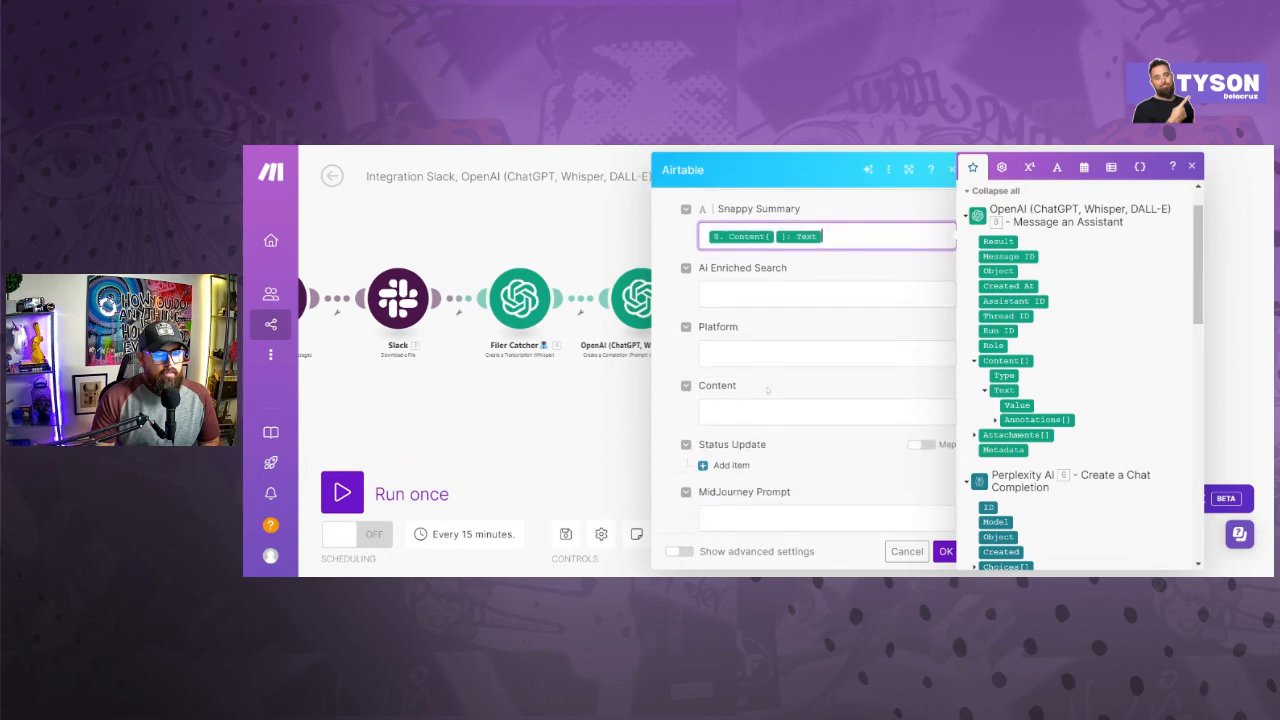
scroll(765, 400, down, 2)
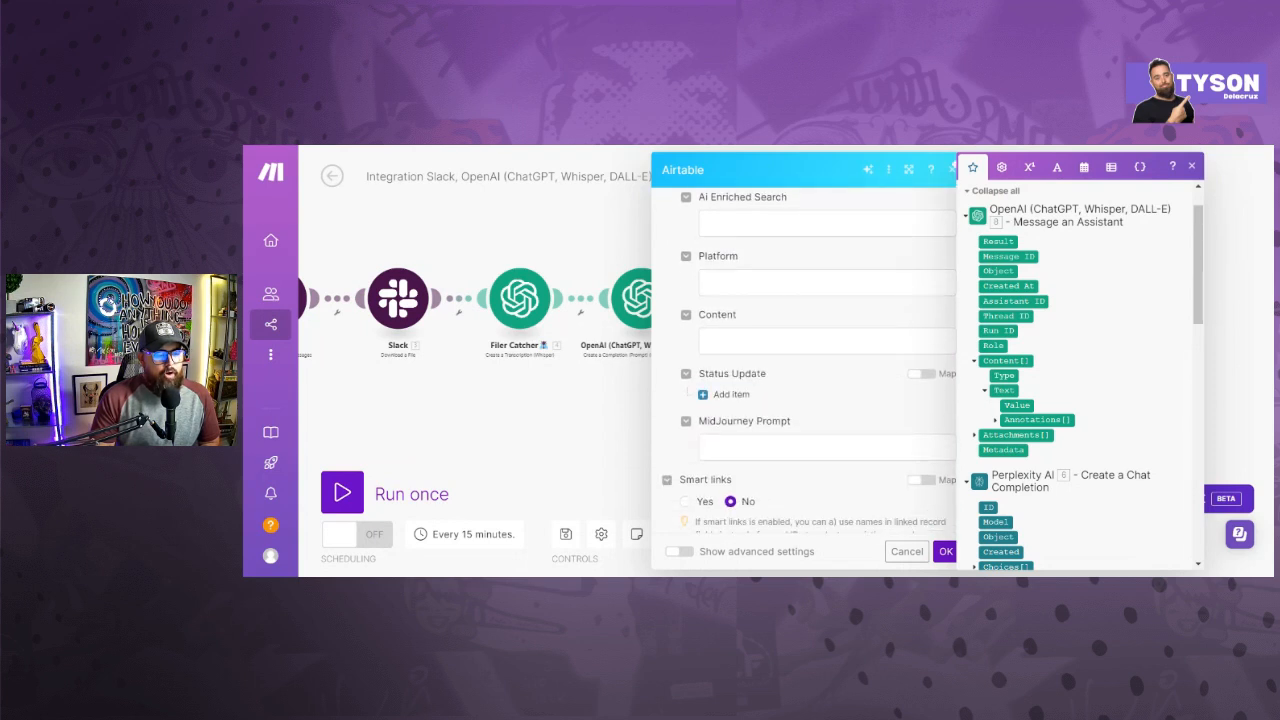
click(826, 341)
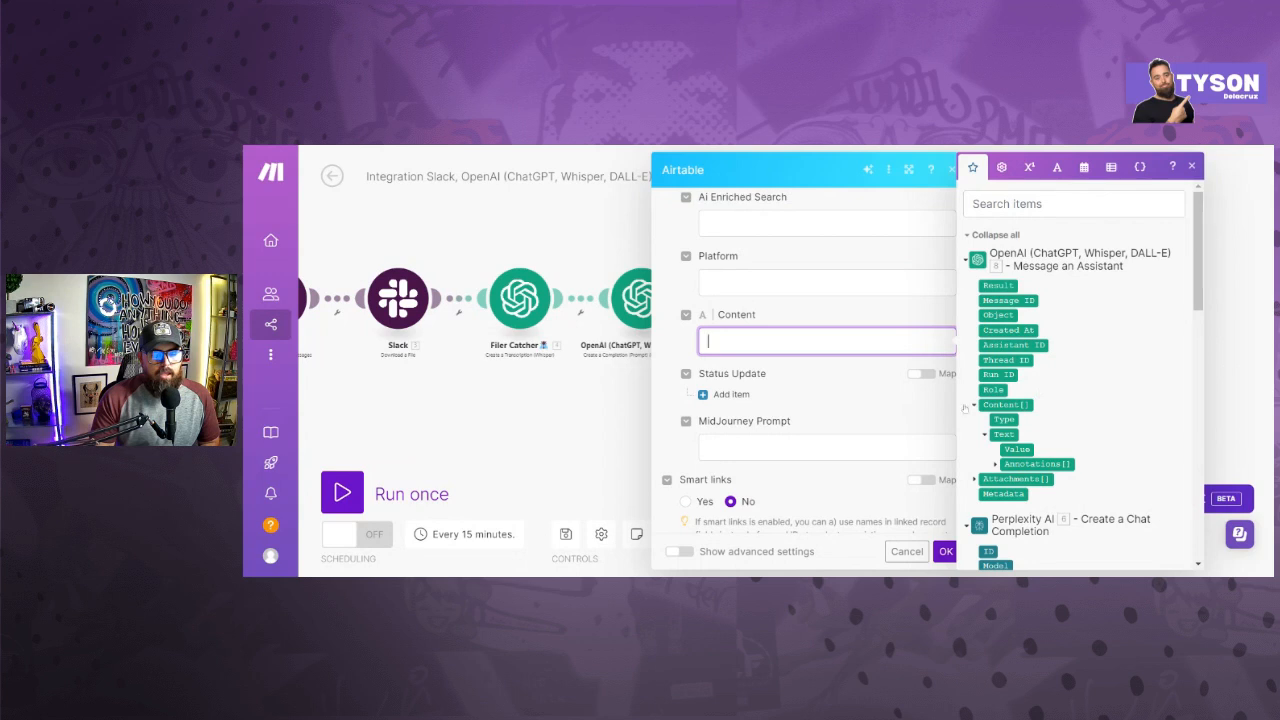
click(601, 372)
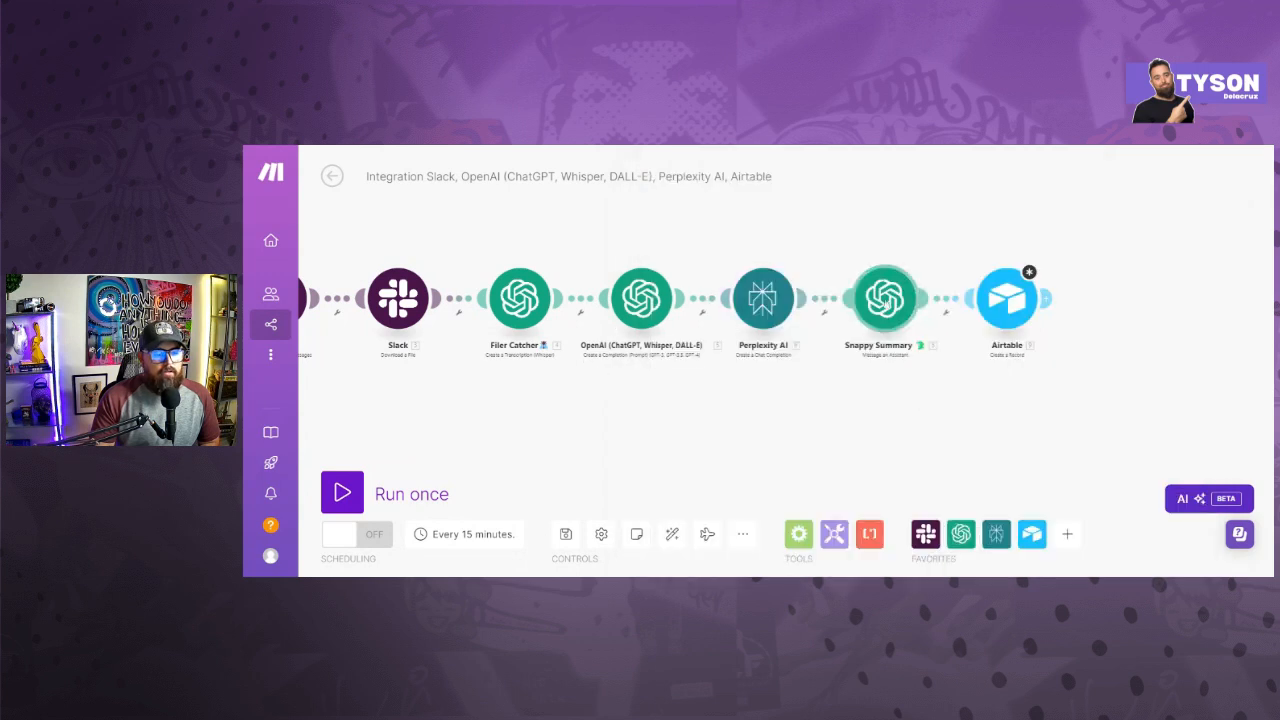
- Check the role and message mapping in the Snappy Summary assistant module's settings
click(895, 302)
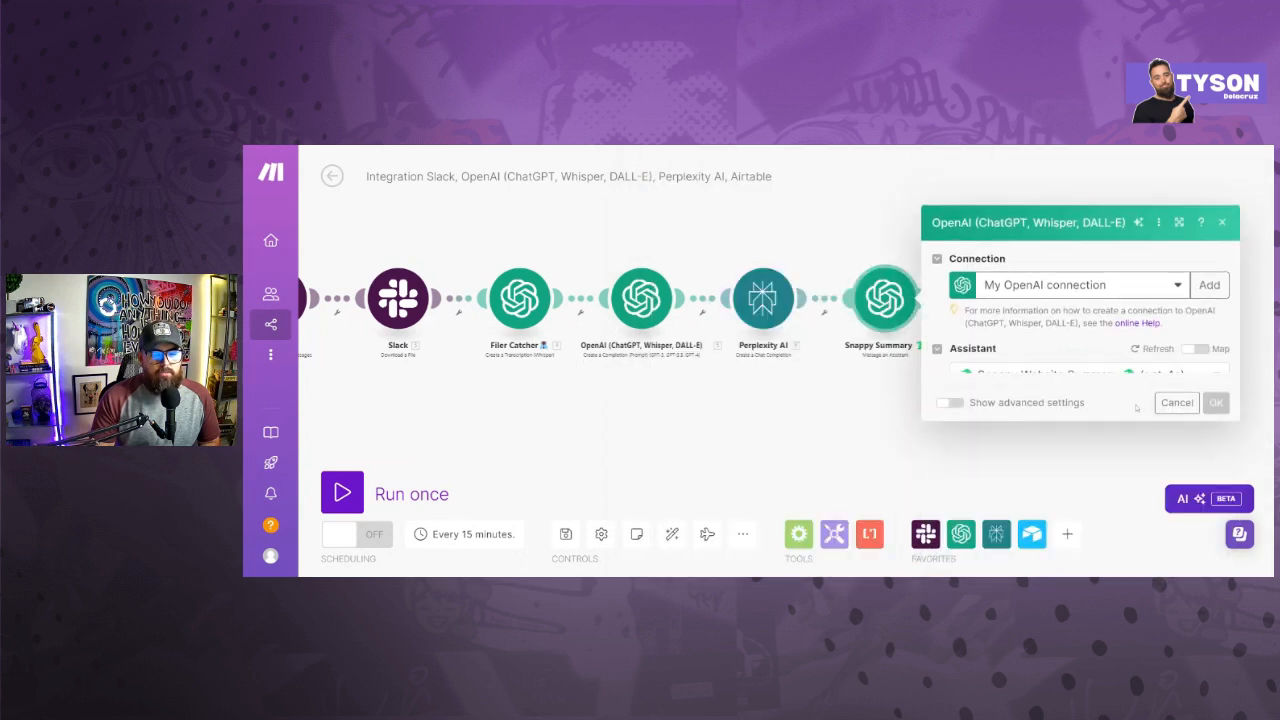
scroll(1020, 425, down, 4)
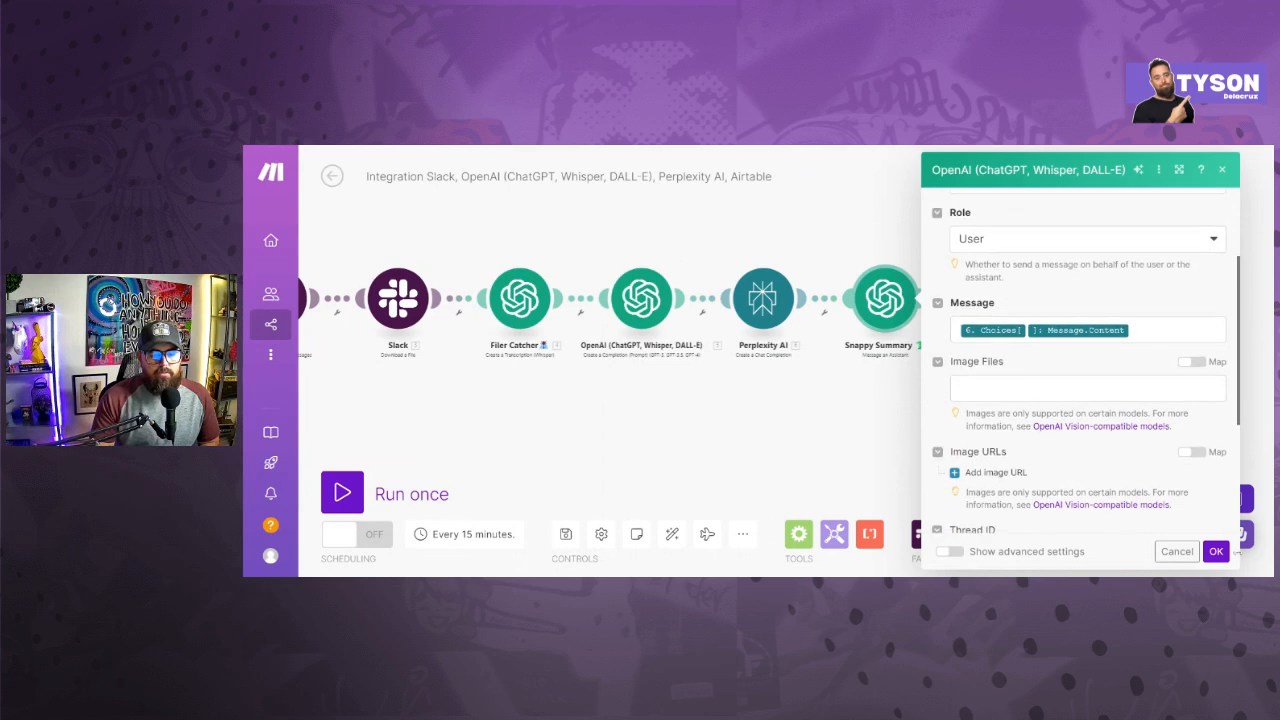
click(1216, 551)
- Review the Airtable module's record fields and accept its settings
click(1012, 310)
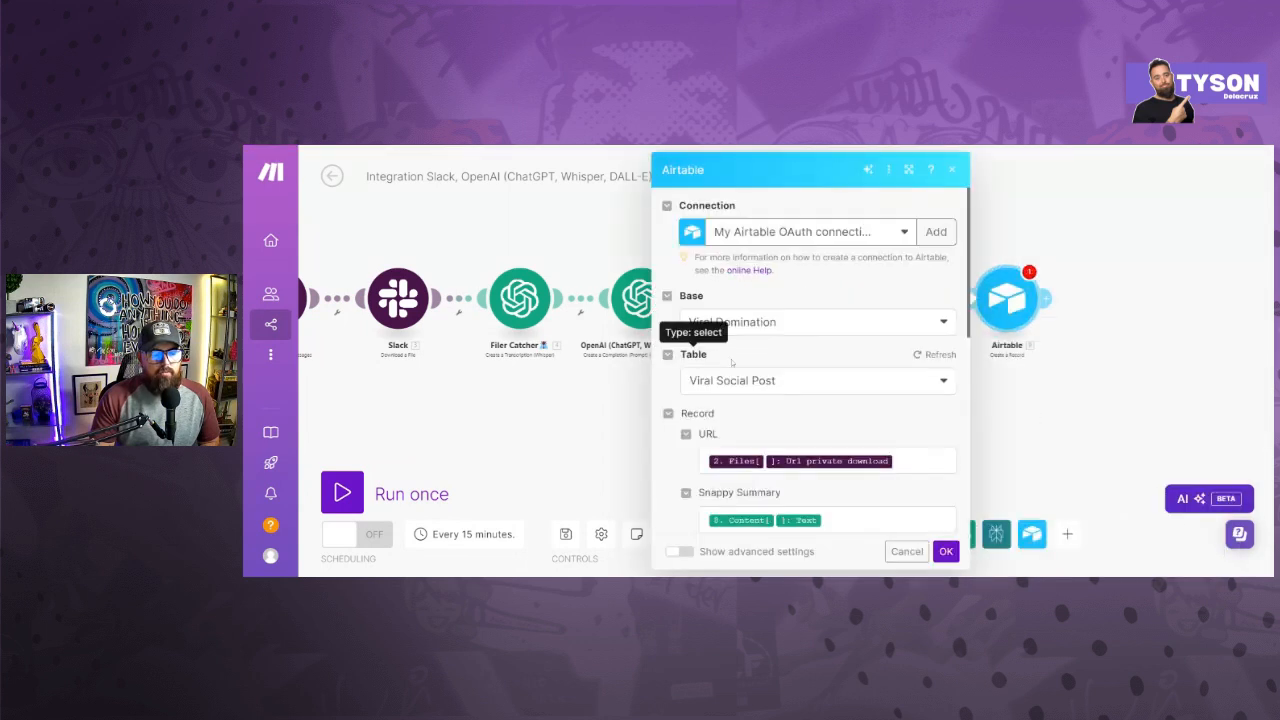
scroll(755, 367, down, 2)
scroll(757, 370, down, 4)
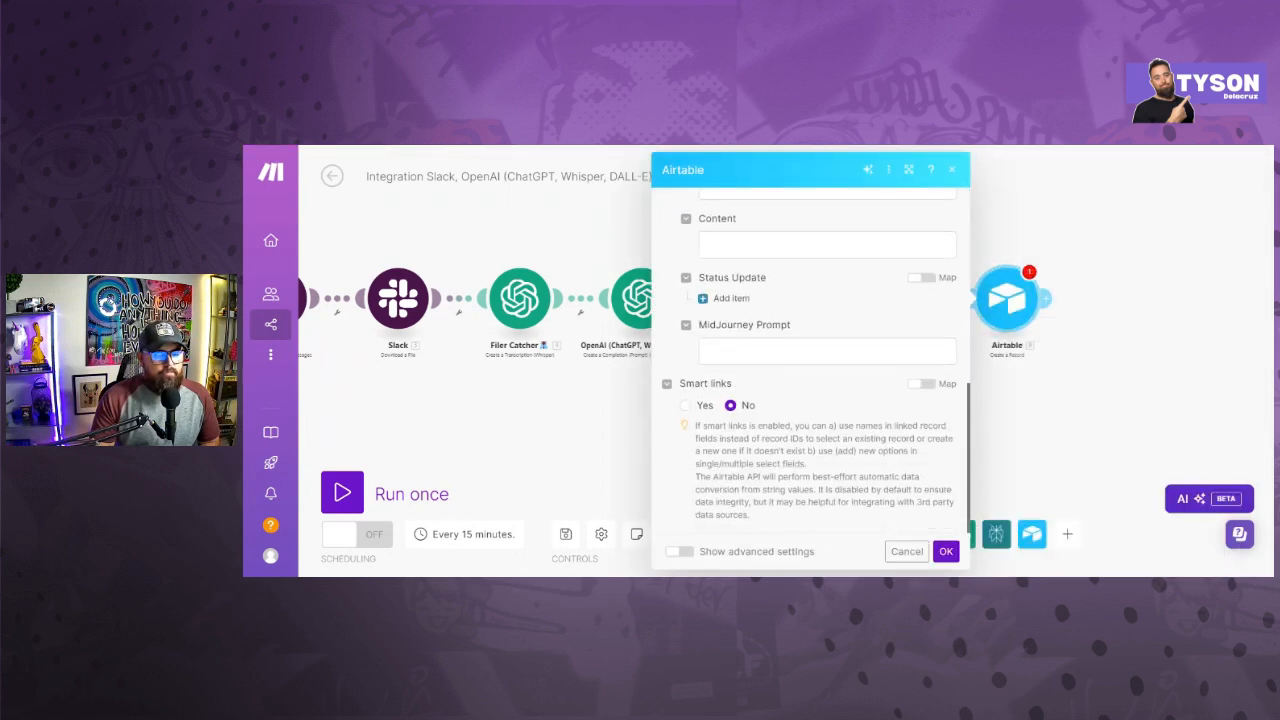
click(946, 551)
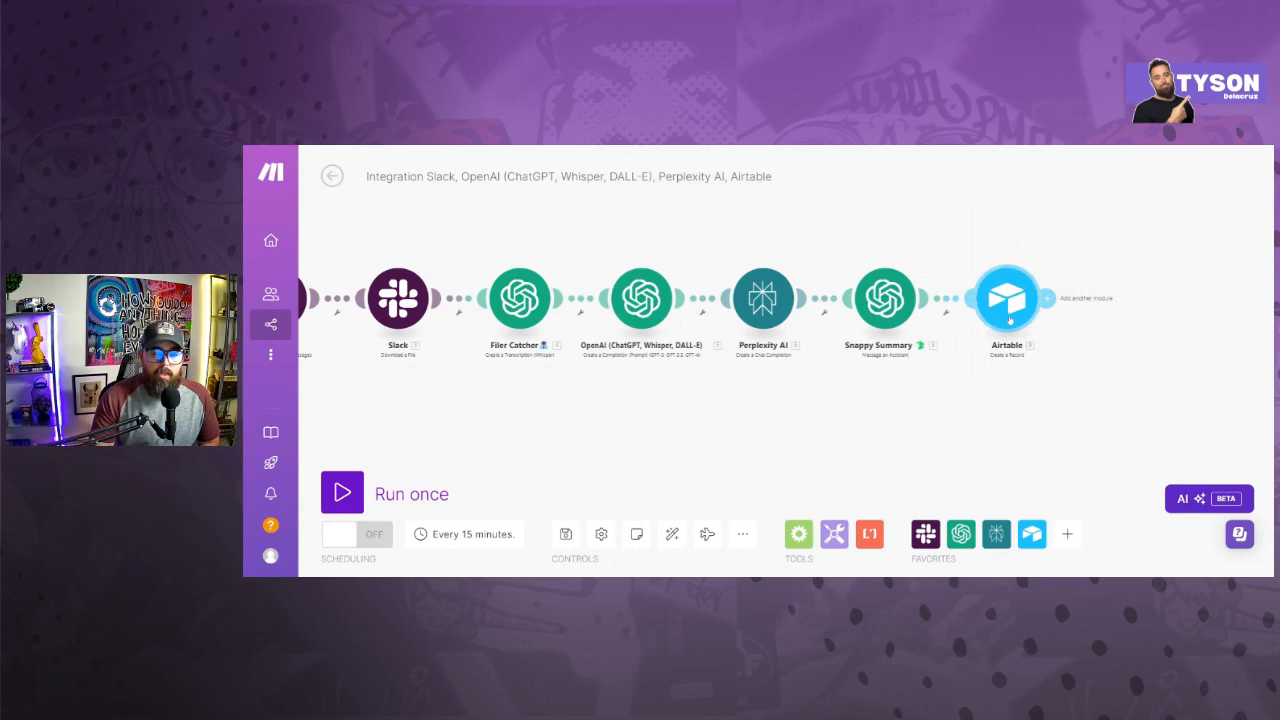